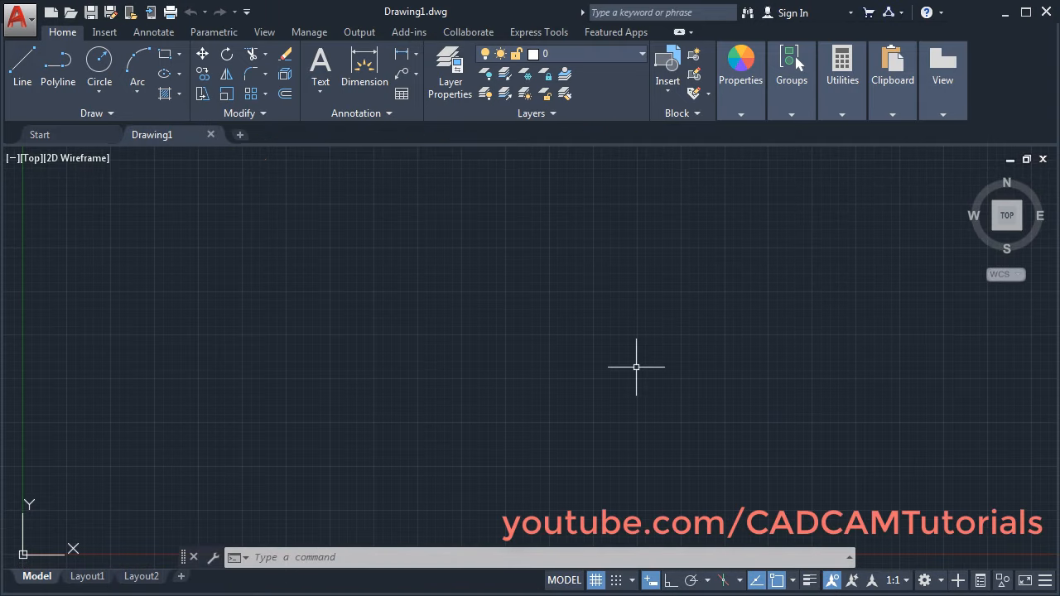
Set the drawing units' length type to Engineering with 0'-0.0000" precision
text(un)
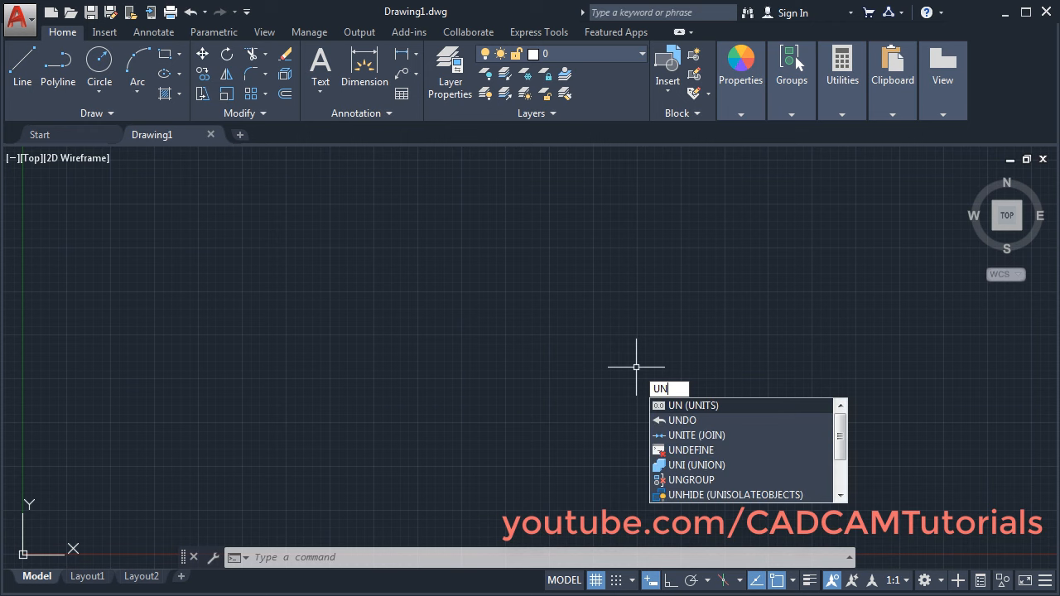
key(Return)
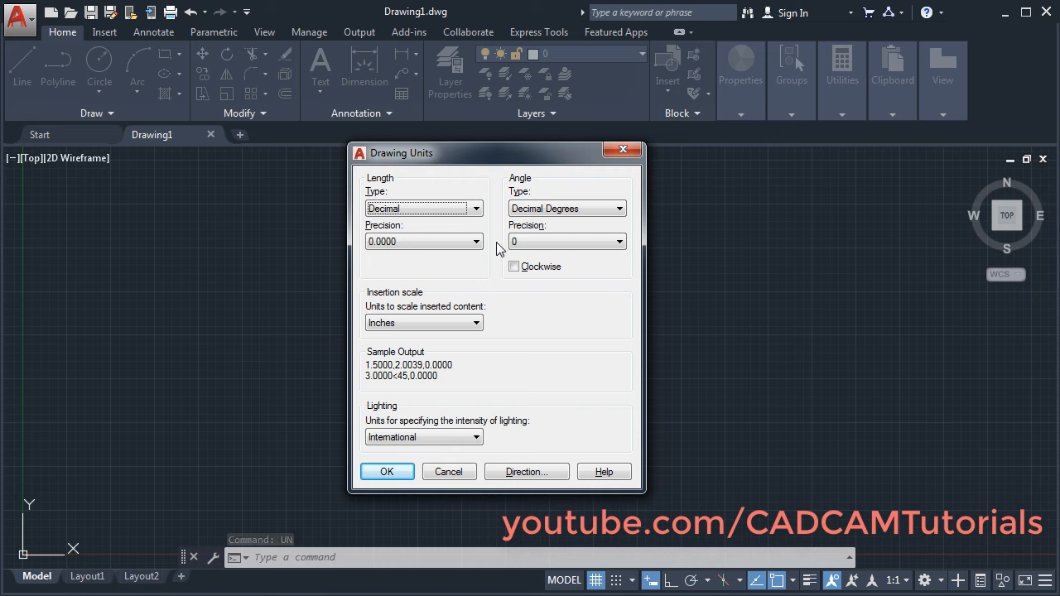
click(477, 211)
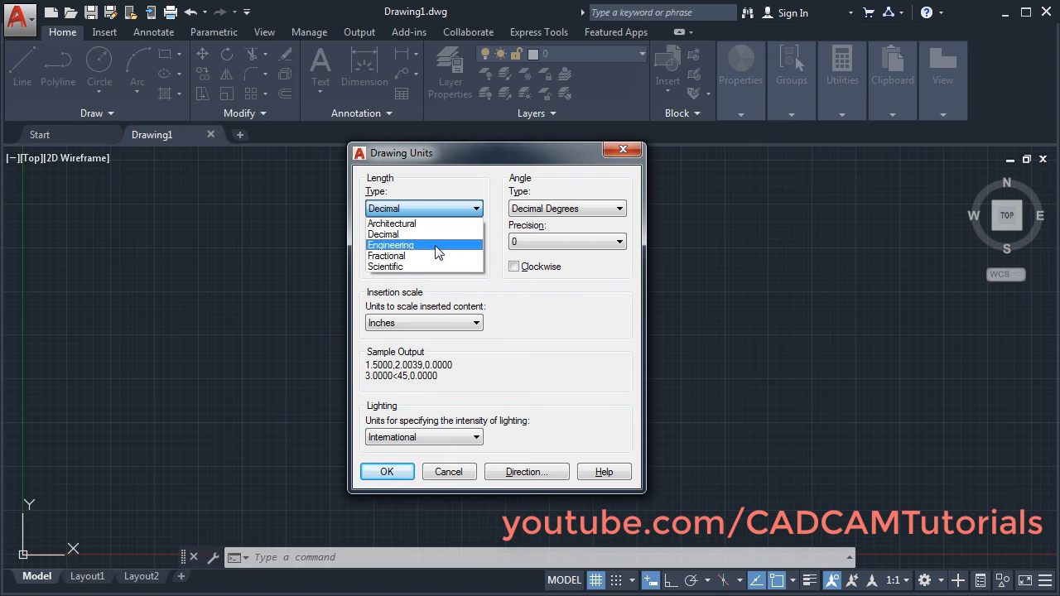
click(391, 246)
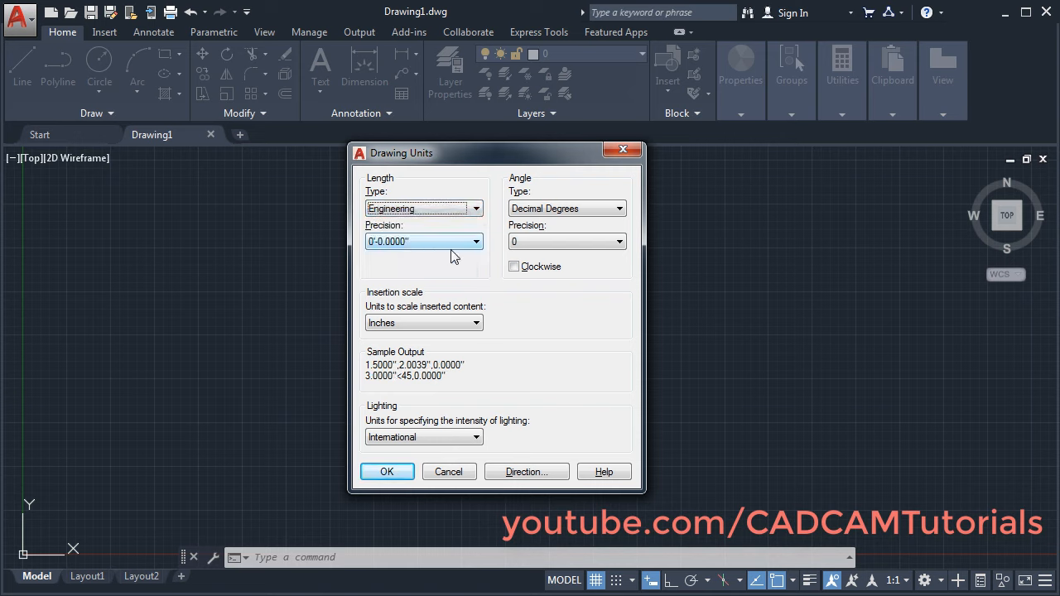
click(477, 242)
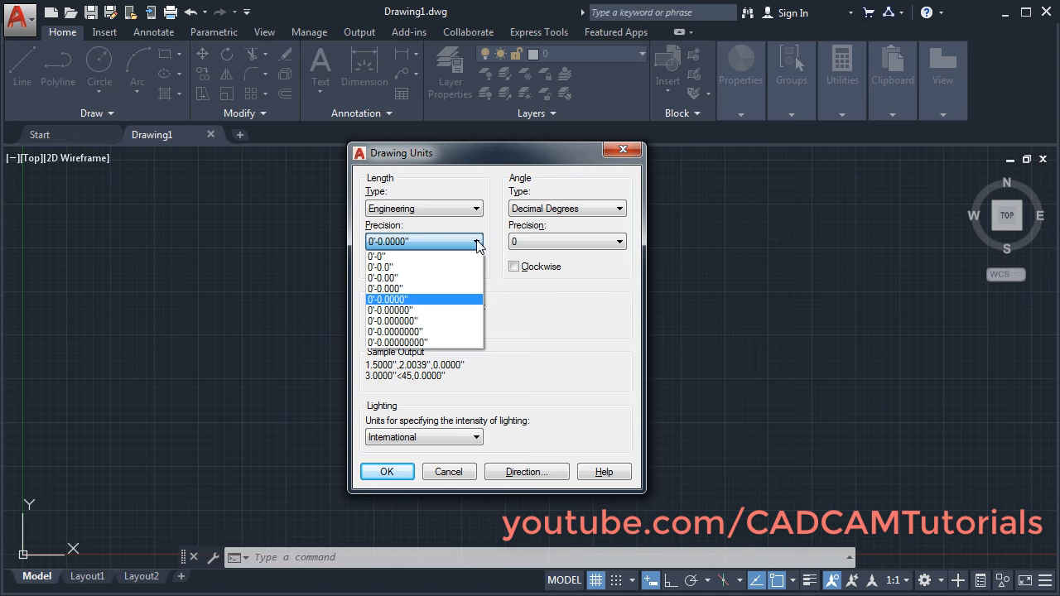
click(477, 242)
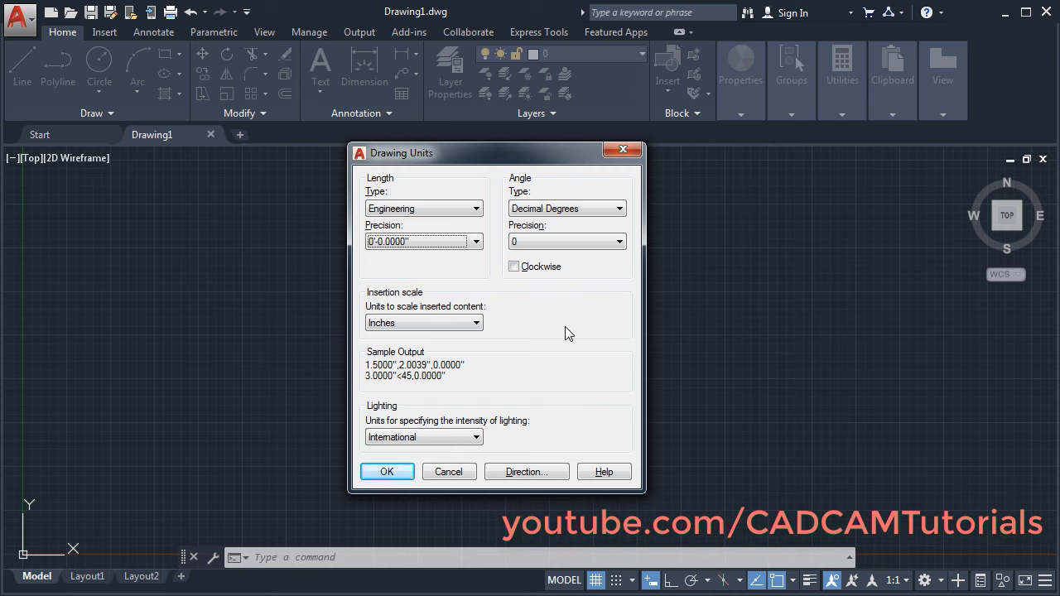
click(387, 471)
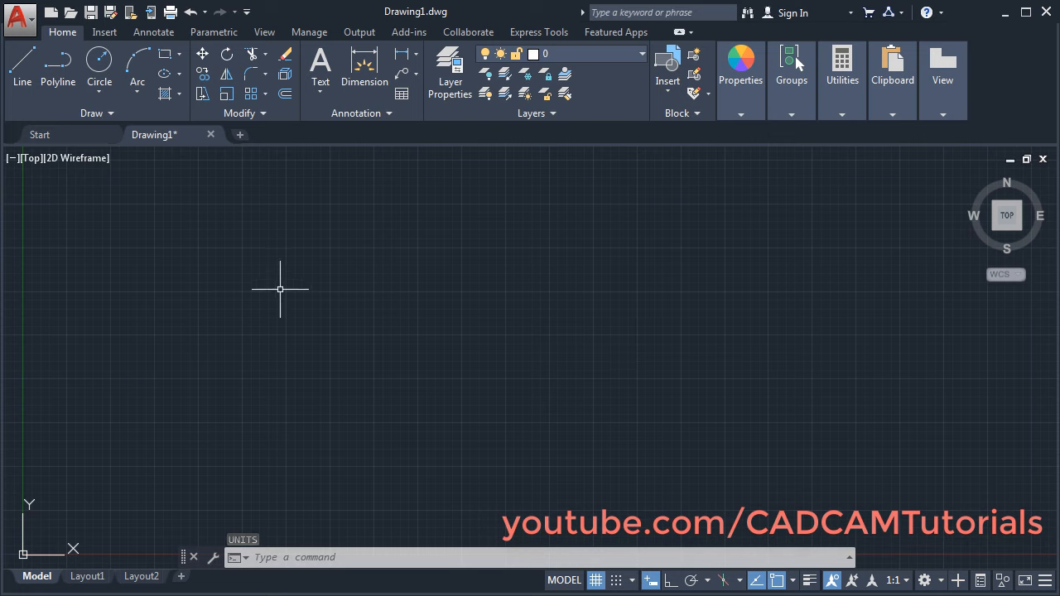
Draw a 20-inch horizontal line in the upper part of the drawing with polar tracking turned on
click(25, 91)
click(268, 263)
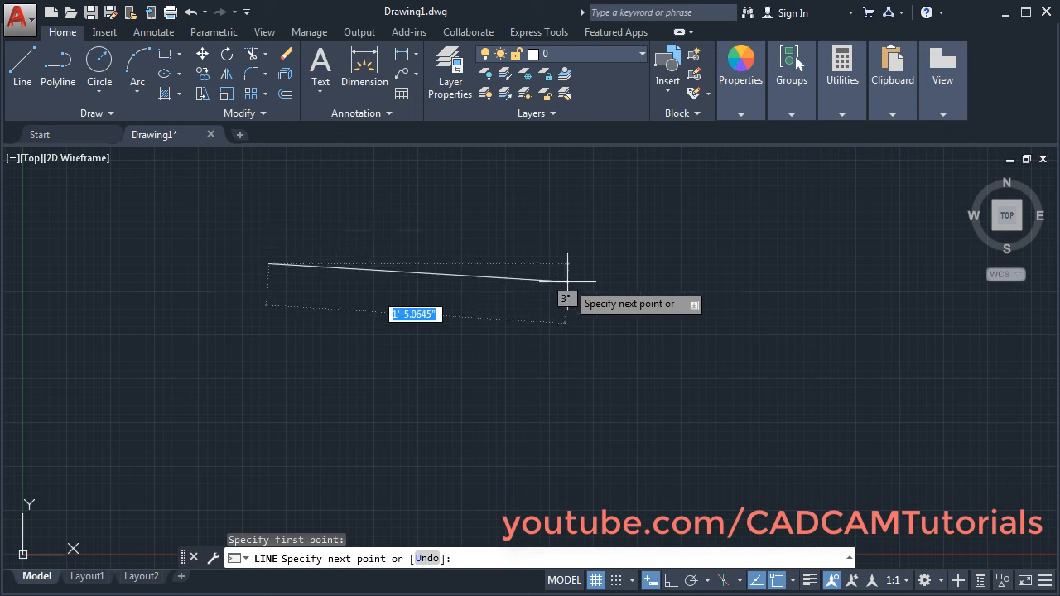
click(694, 582)
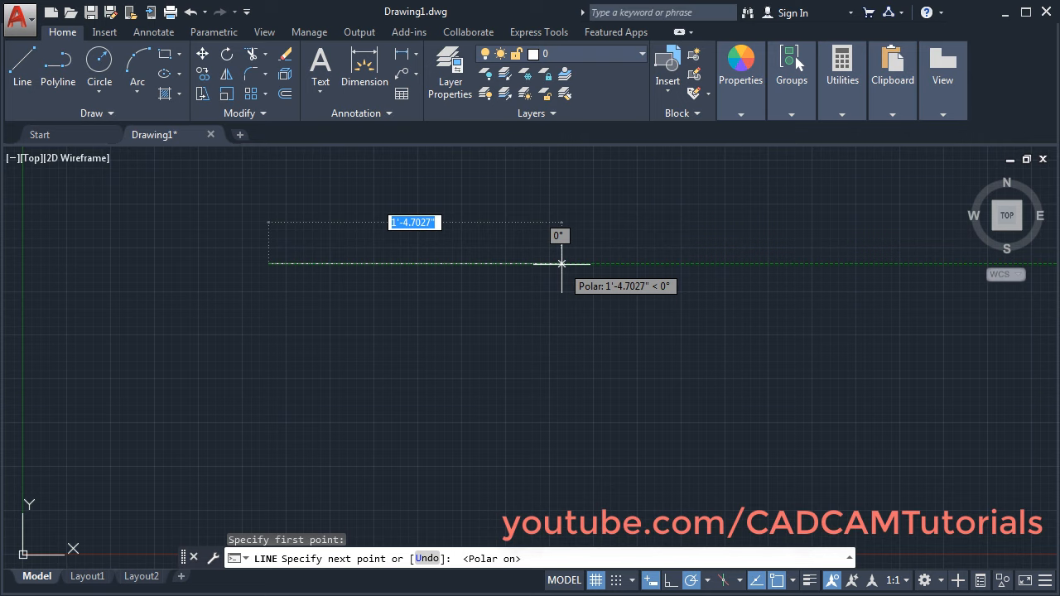
text(2)
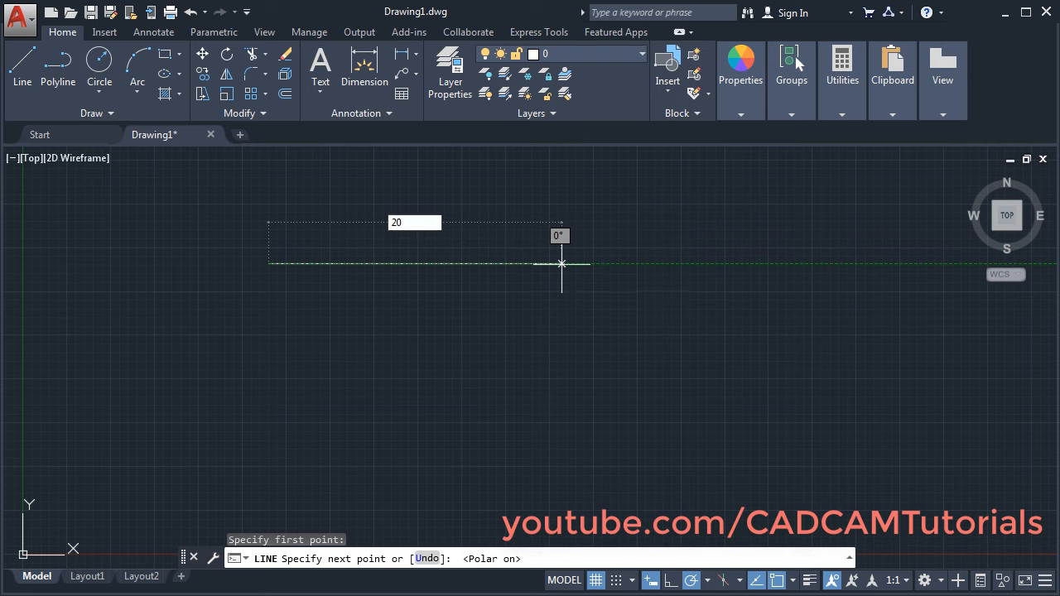
text(0)
key(Return)
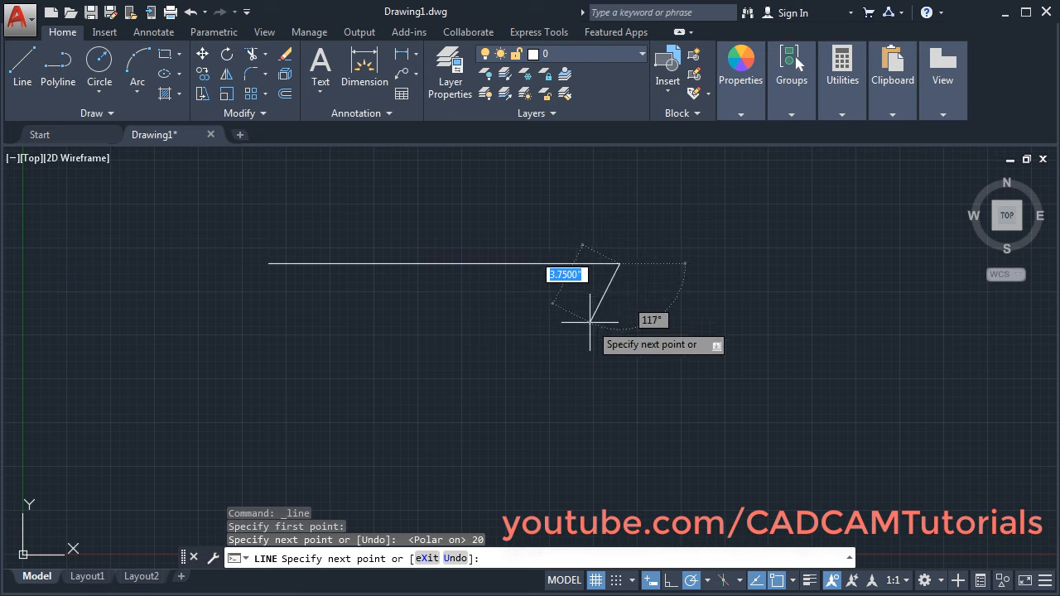
key(Return)
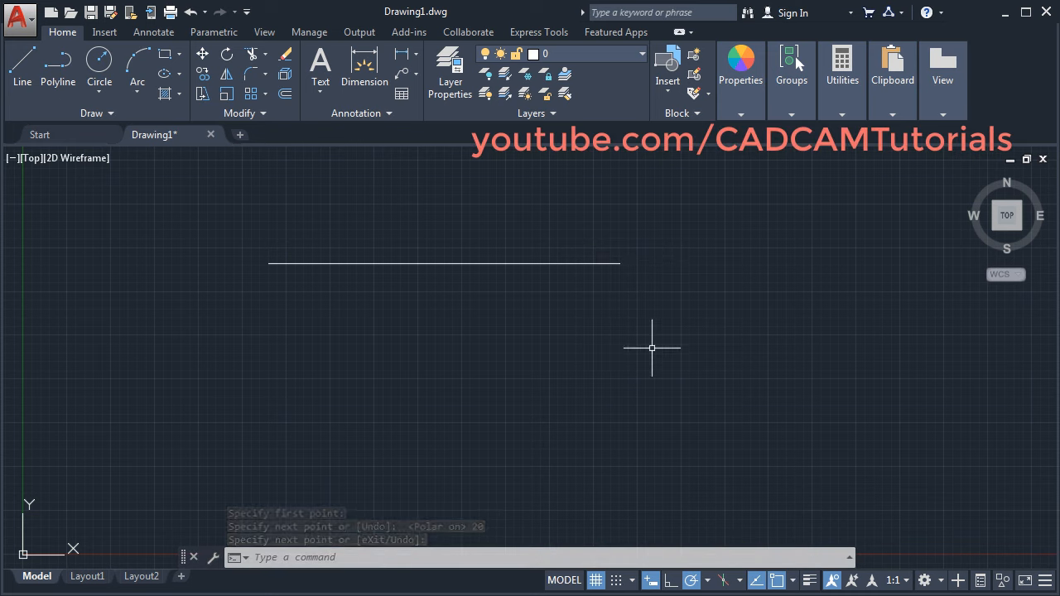
Turn on Quick Properties and inspect the length of the horizontal line
click(980, 580)
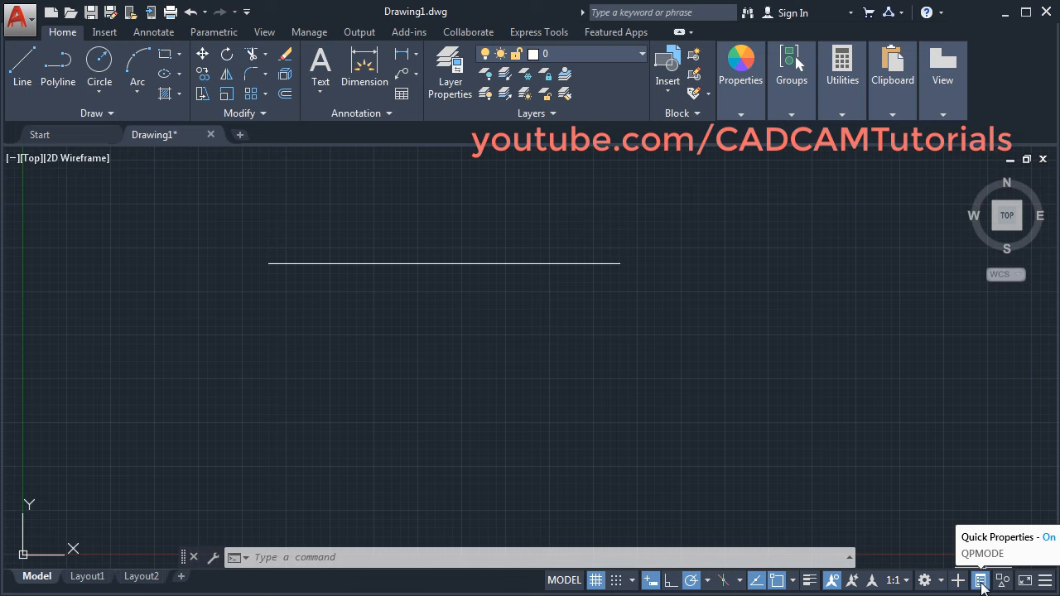
click(1047, 584)
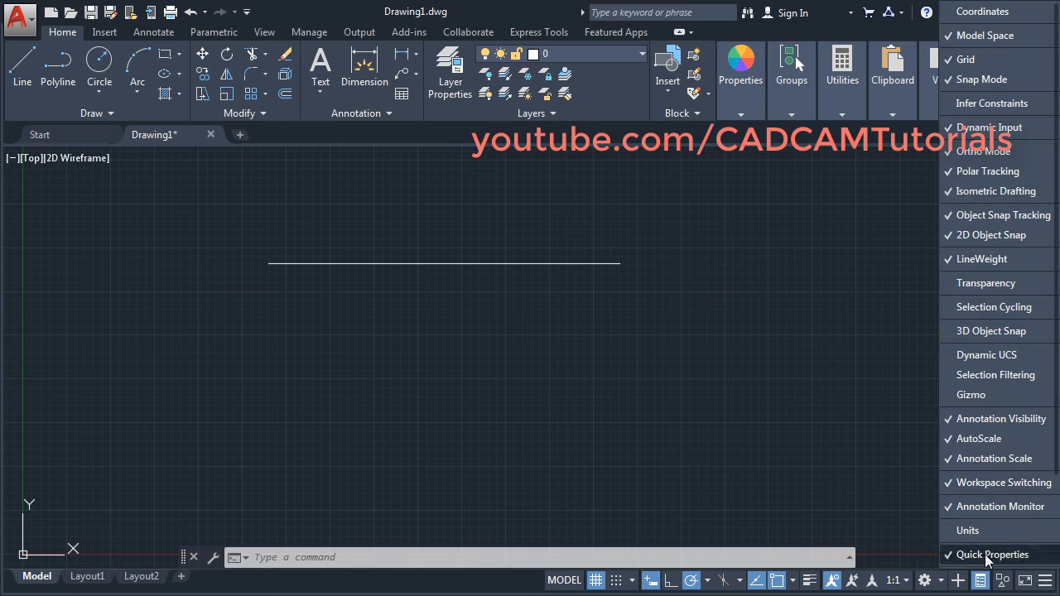
click(961, 560)
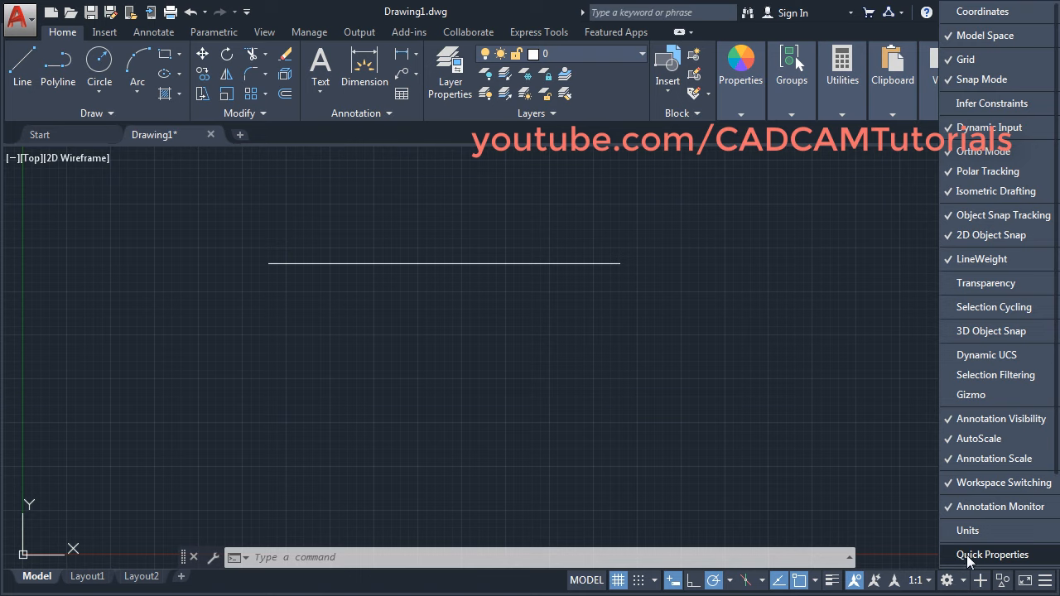
click(970, 555)
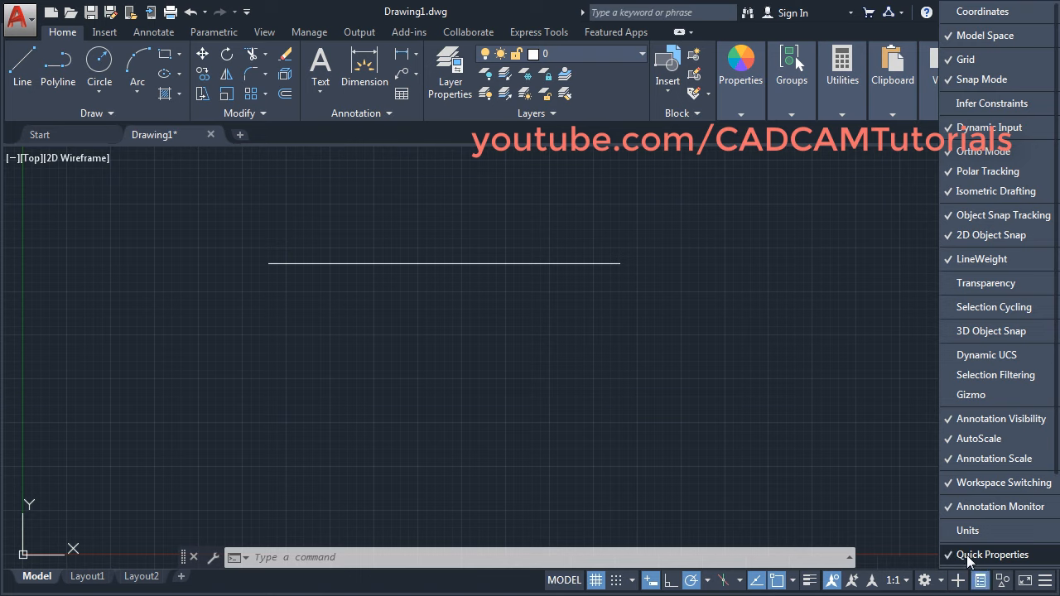
click(820, 474)
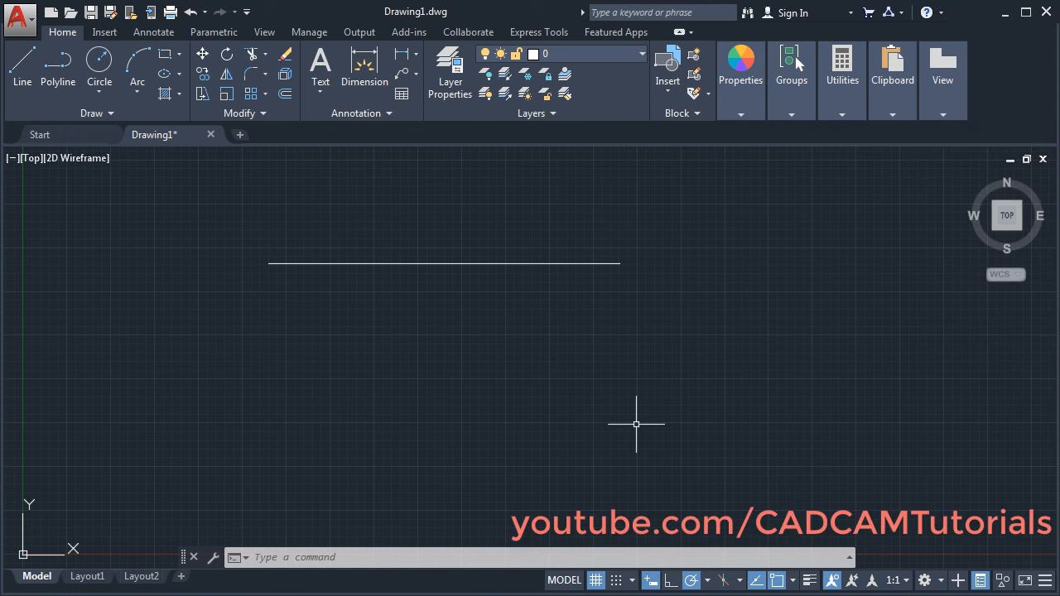
click(550, 263)
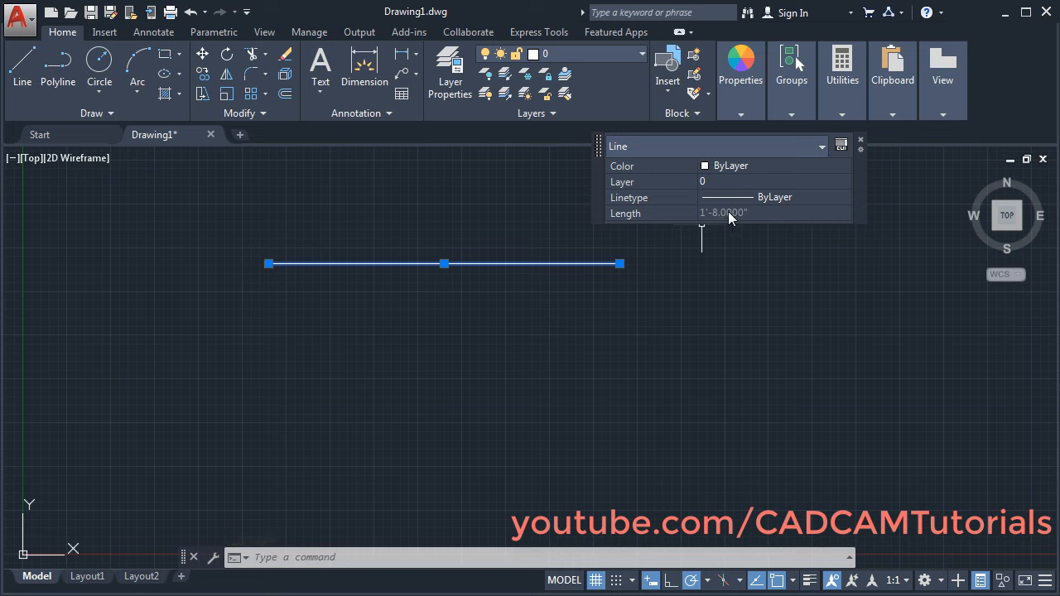
key(Escape)
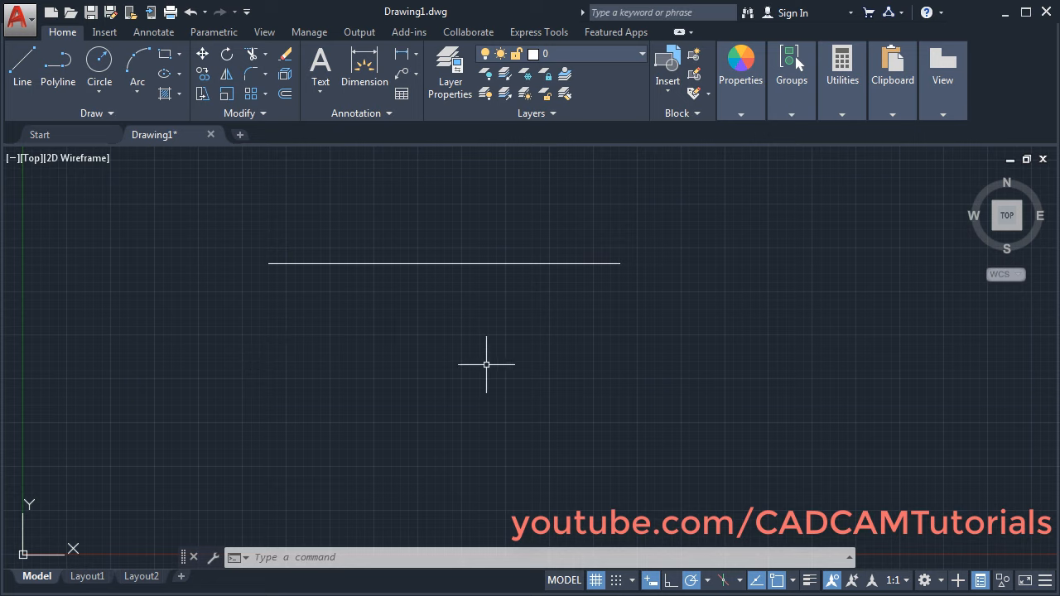
Draw a second horizontal line 2'6" long below the first one and check its length in its properties
click(25, 89)
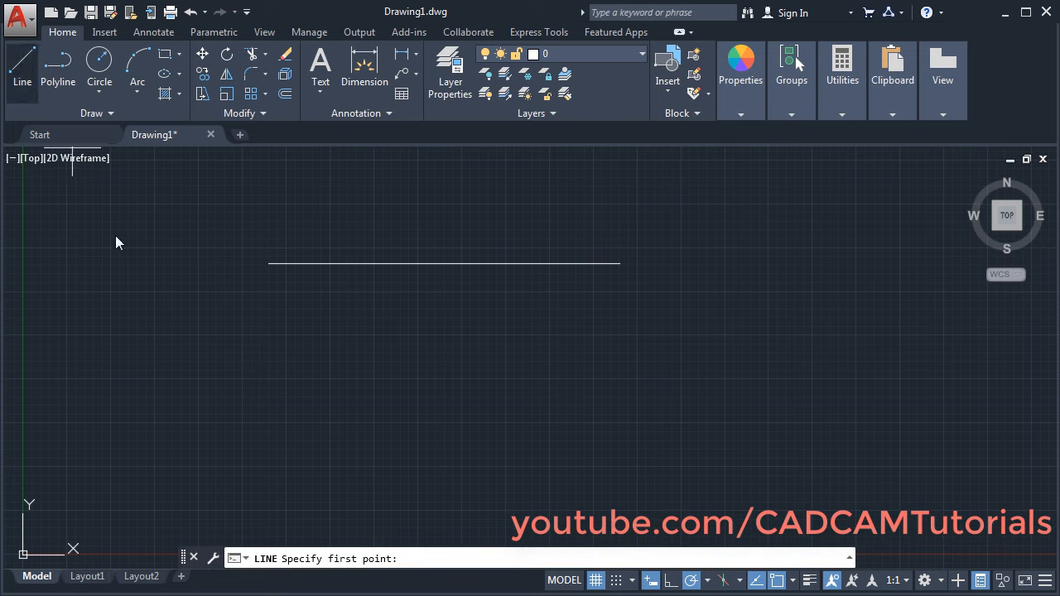
click(269, 366)
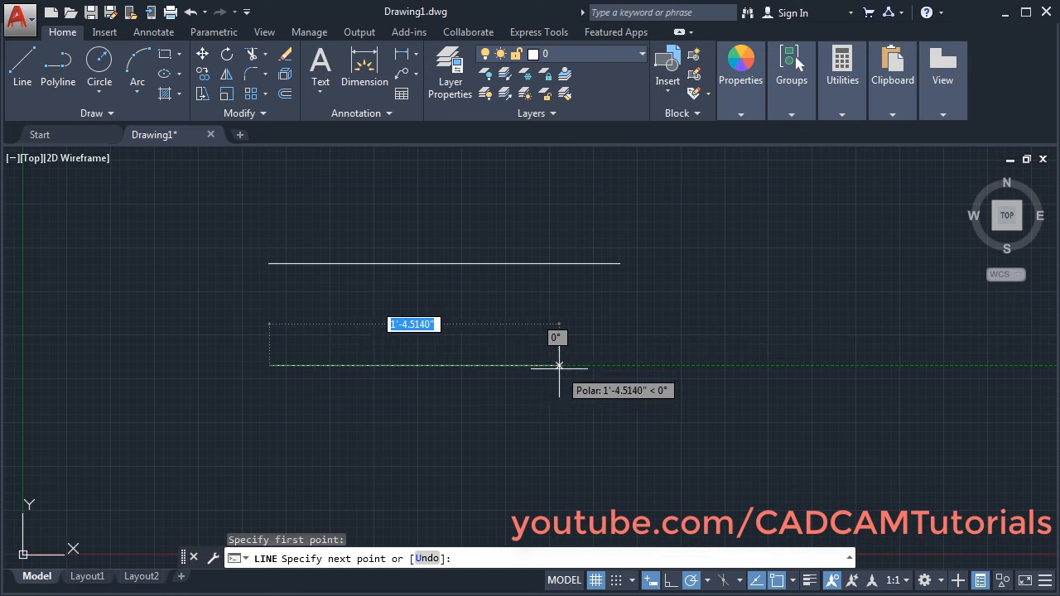
text(2'6)
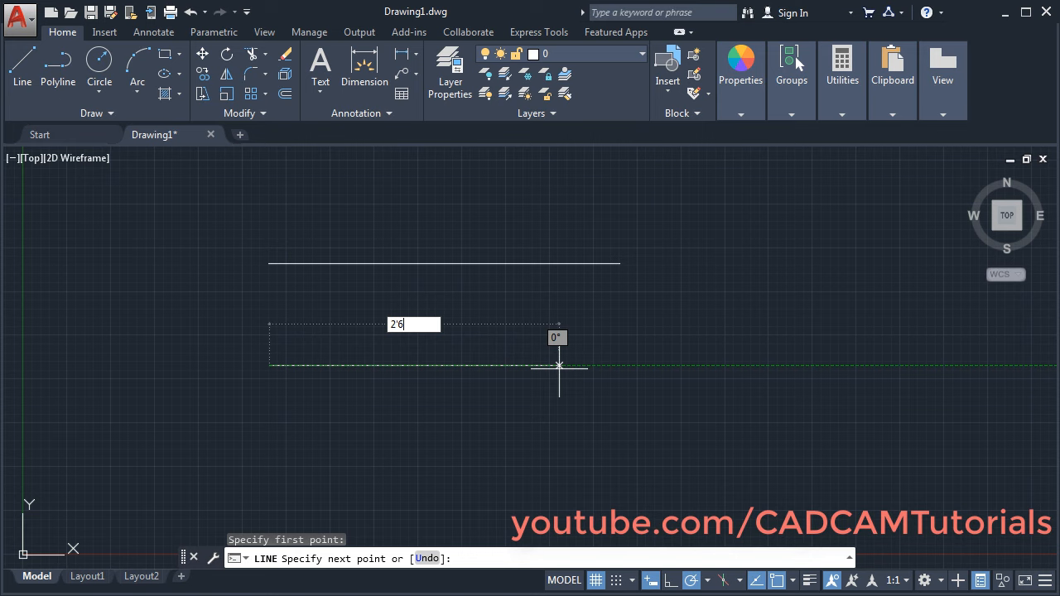
key(Return)
key(Return)
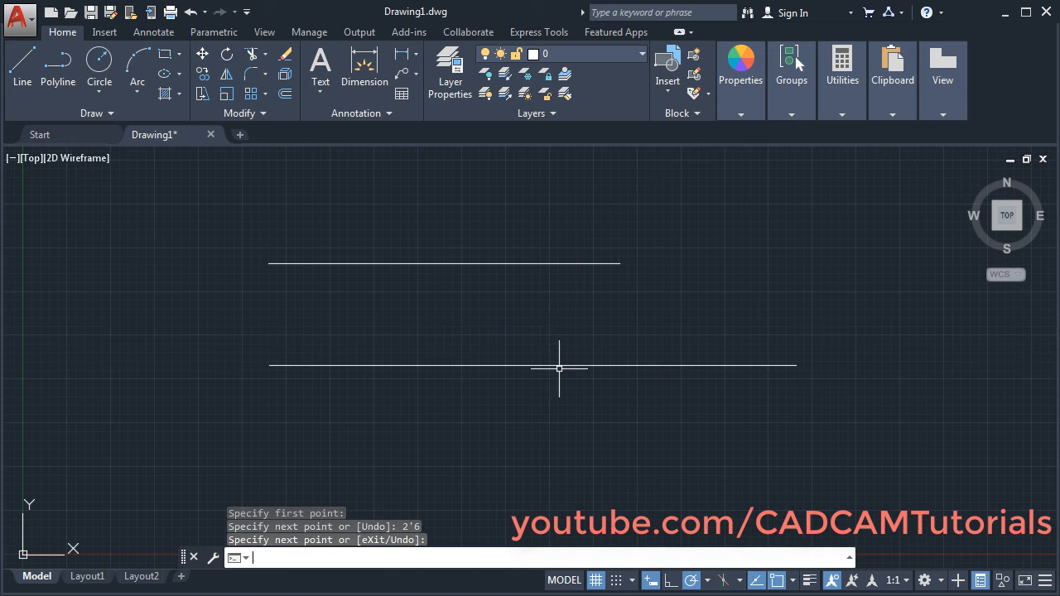
click(646, 364)
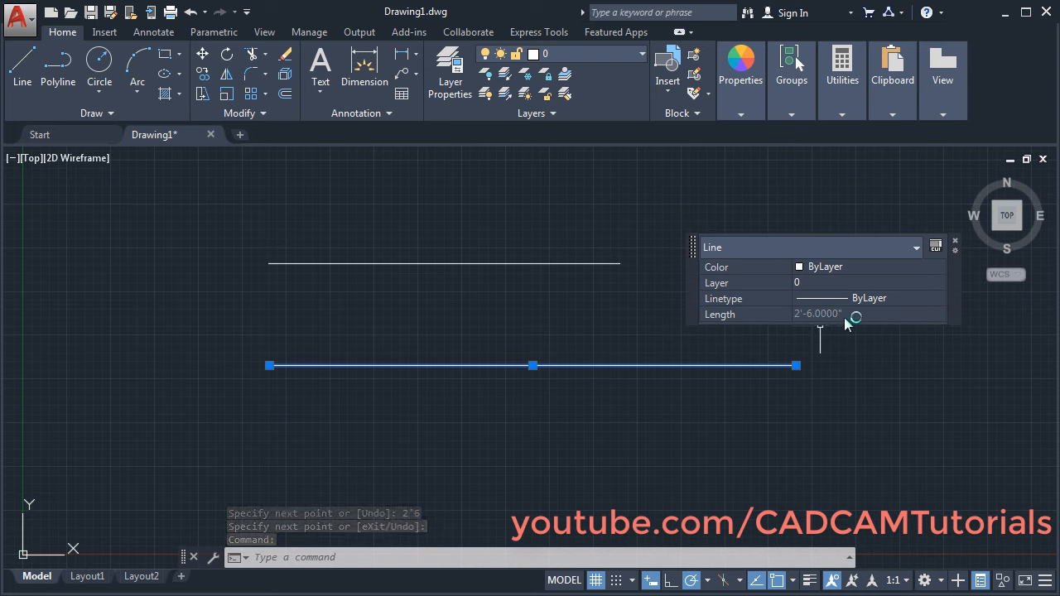
key(Escape)
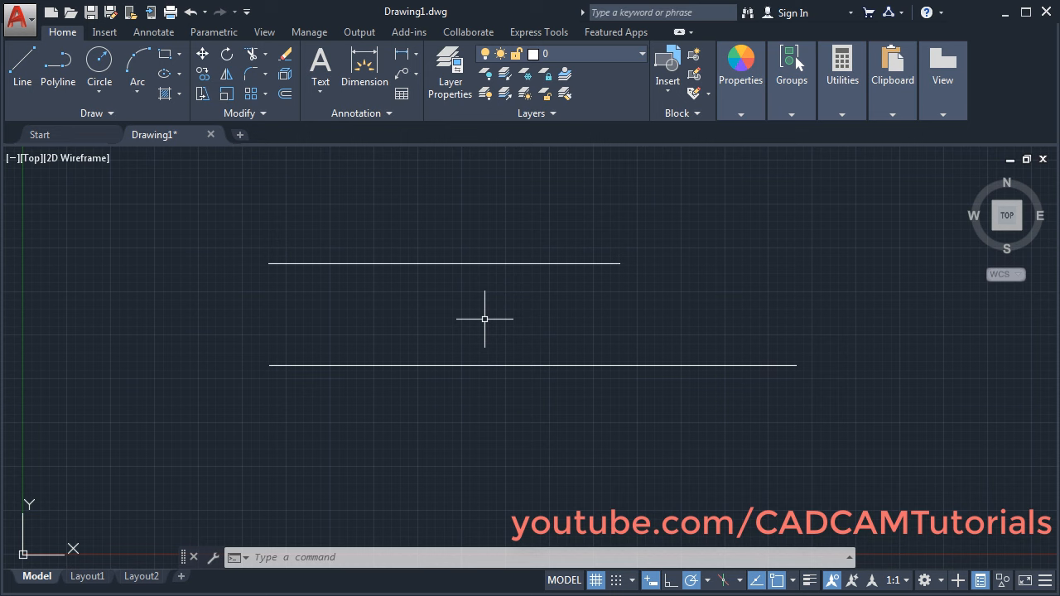
Change the drawing units' length type to Architectural with 0'-0 1/16" precision
text(UN)
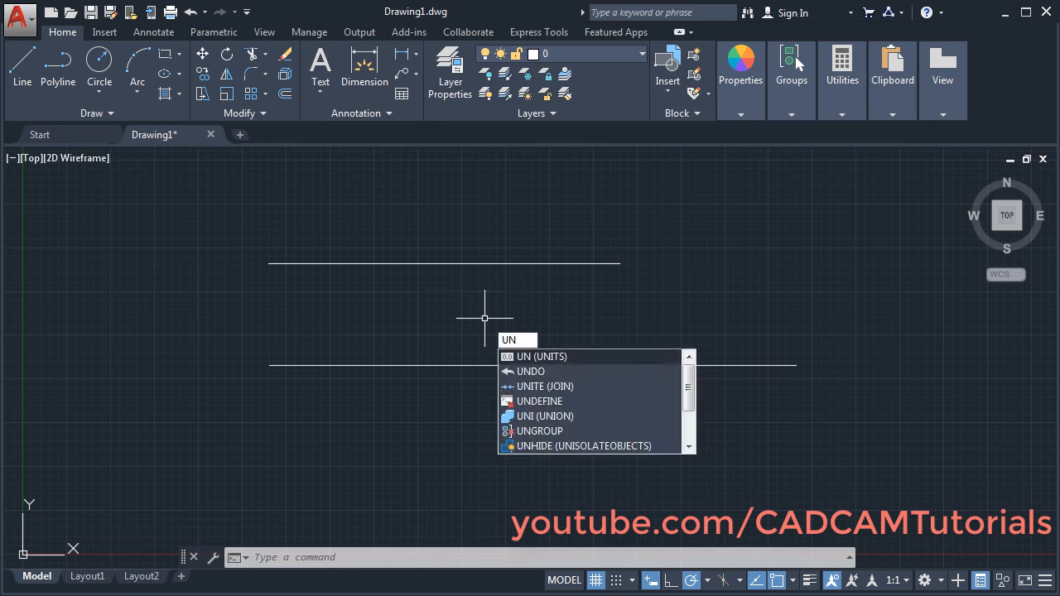
key(Return)
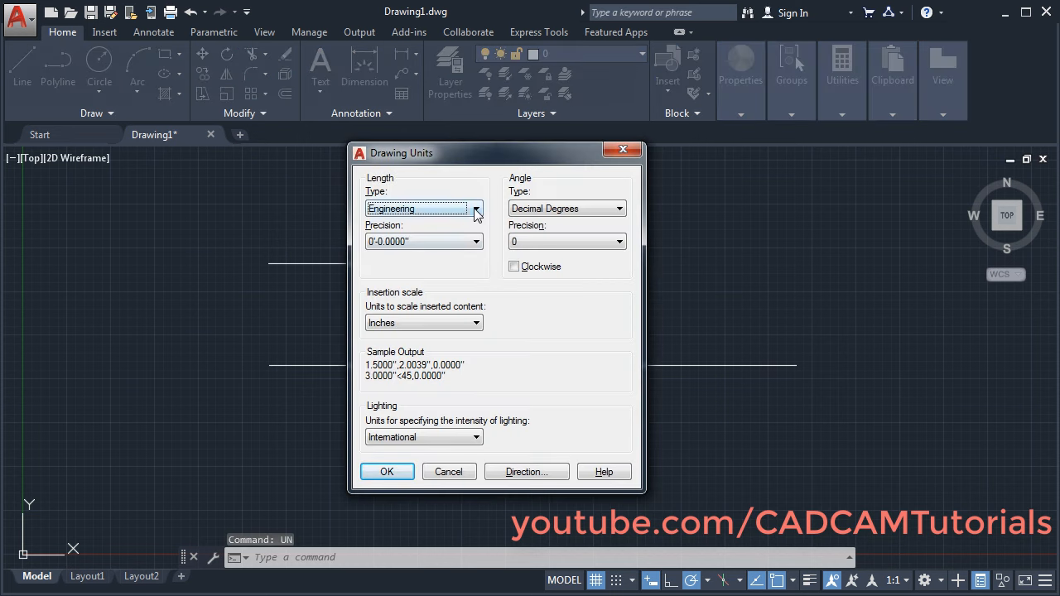
click(476, 209)
click(418, 227)
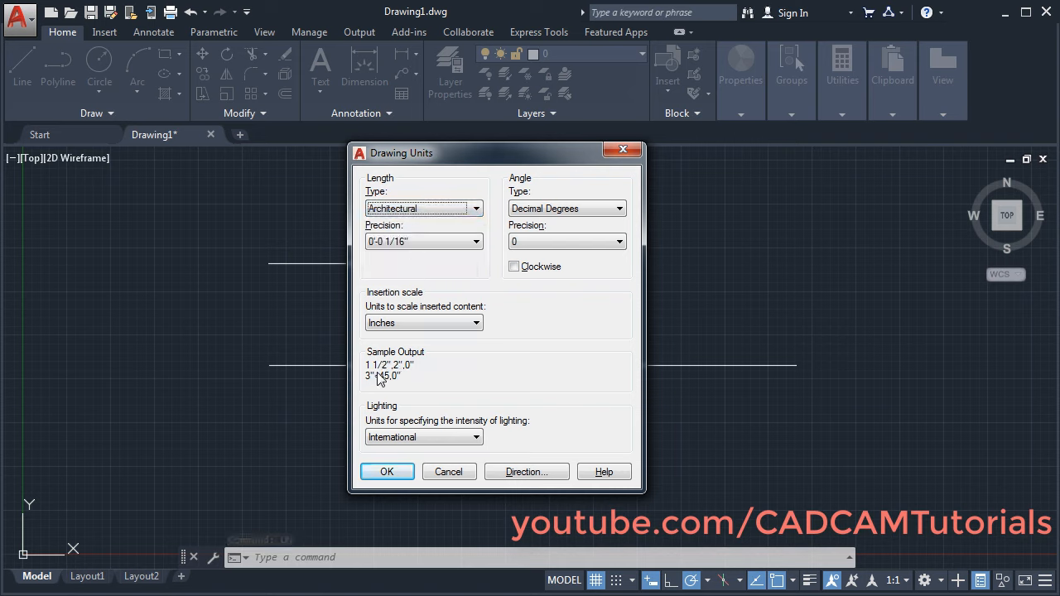
click(477, 242)
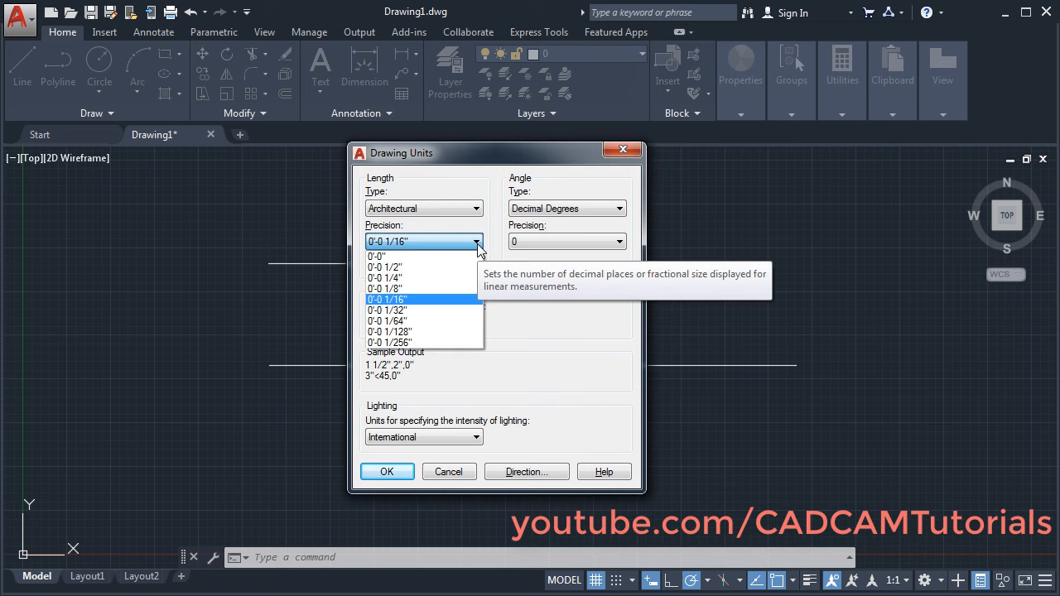
click(558, 333)
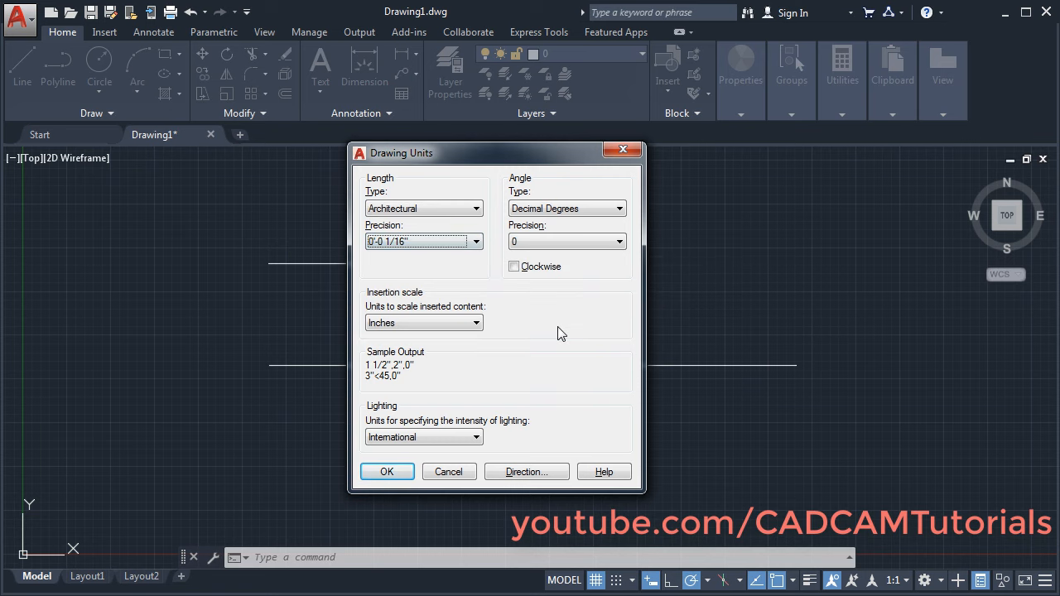
click(383, 472)
Draw a third horizontal line 6-1/2 inches long below the other two and display its properties
middle_drag(529, 432, 483, 374)
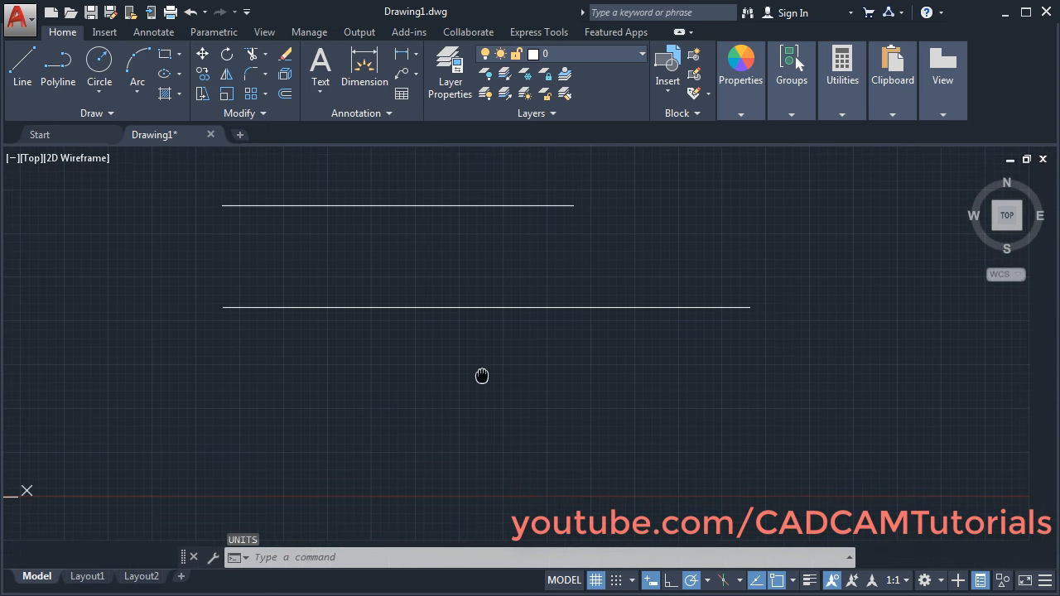
click(25, 78)
click(259, 397)
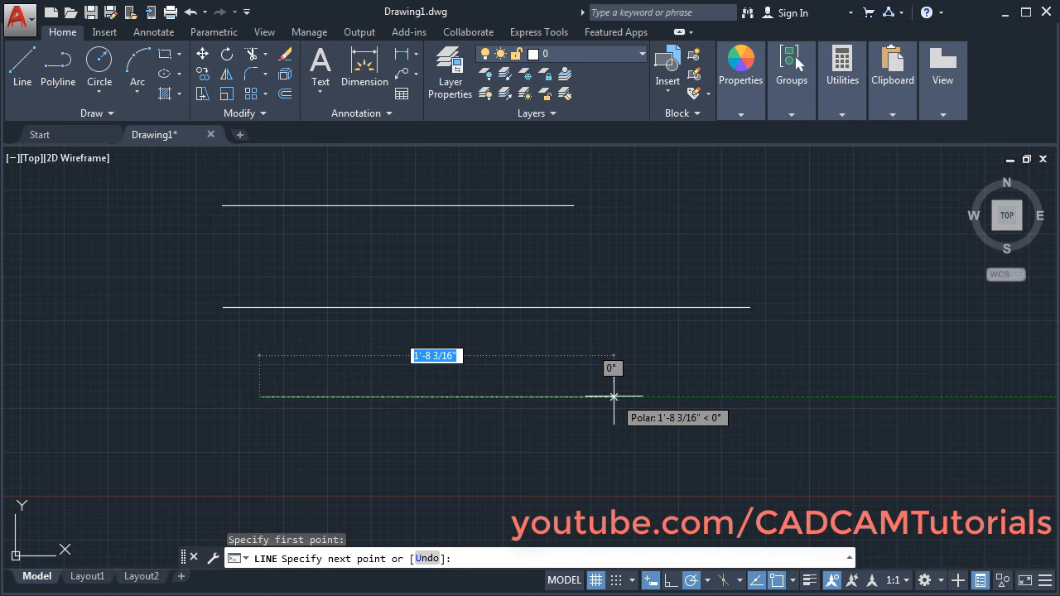
text(6-)
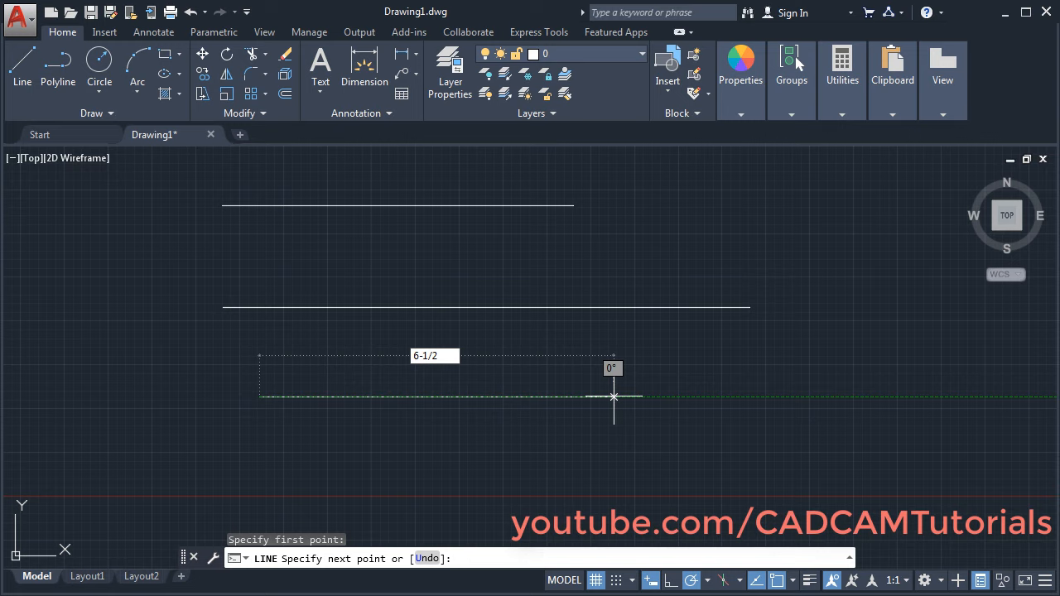
text(1/2)
key(Return)
key(Return)
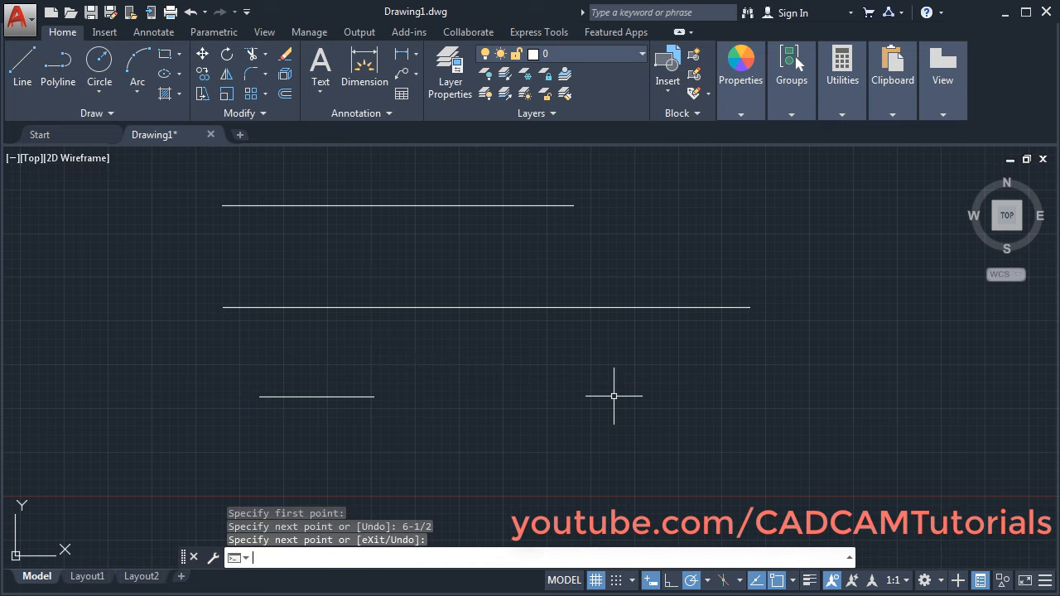
click(345, 397)
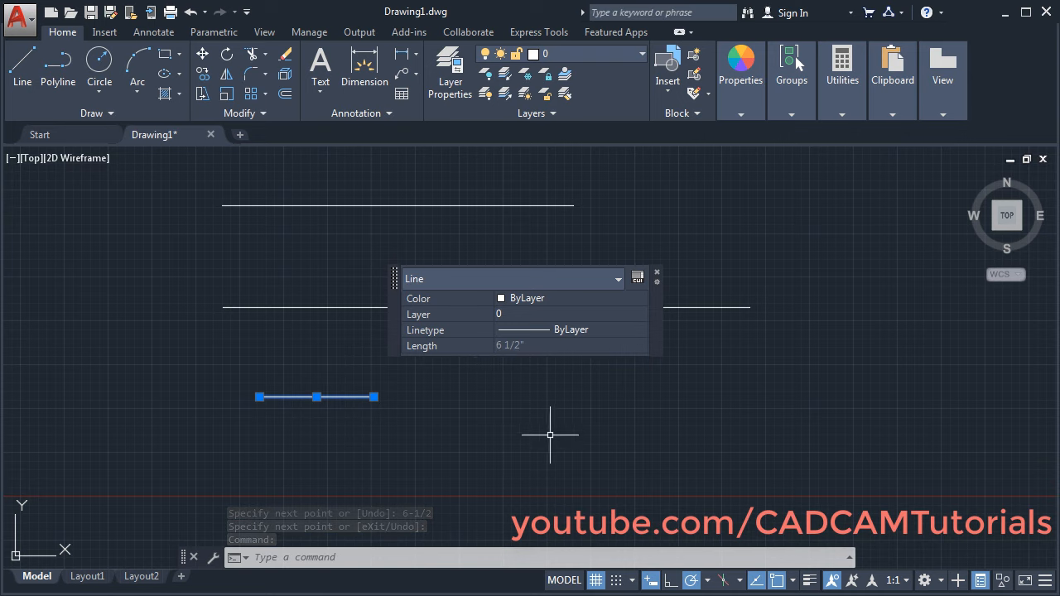
Draw a fourth horizontal line 2'6-1/4" long below the other three and check its length in Quick Properties
key(Escape)
middle_drag(541, 427, 501, 385)
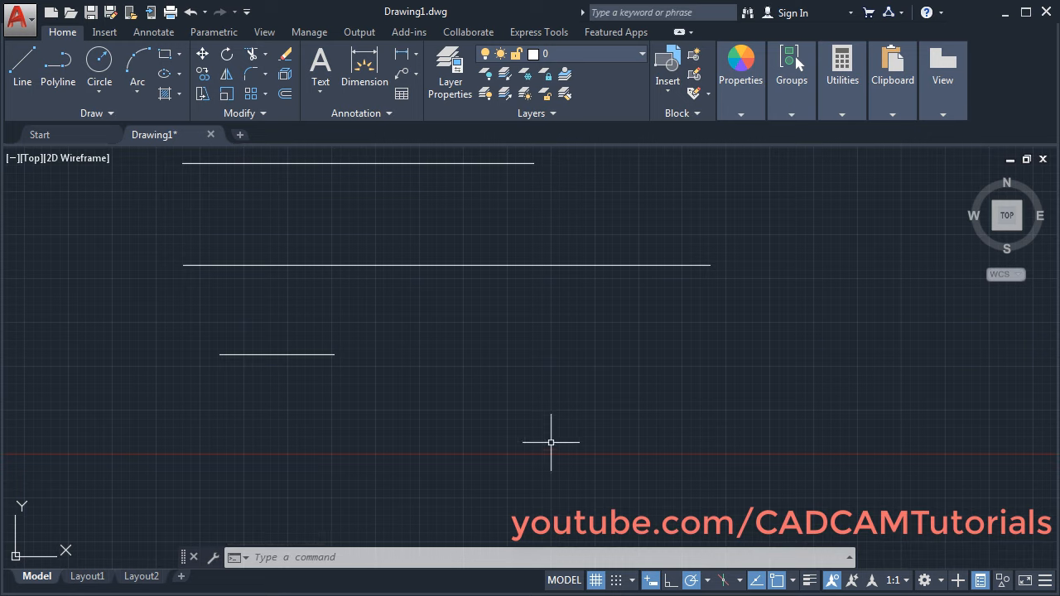
click(23, 71)
click(283, 431)
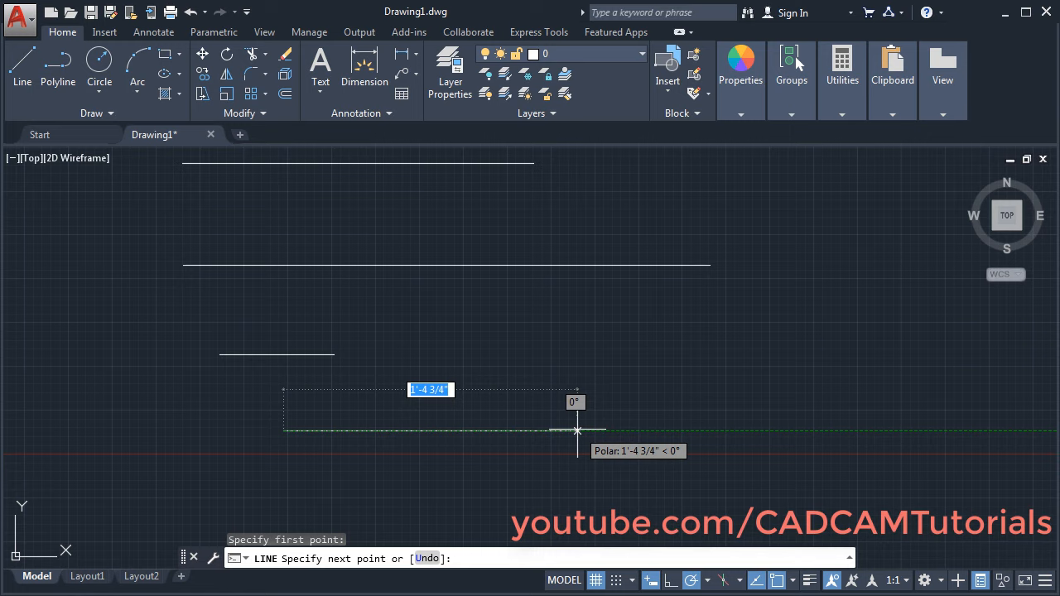
text(2'6-1/4)
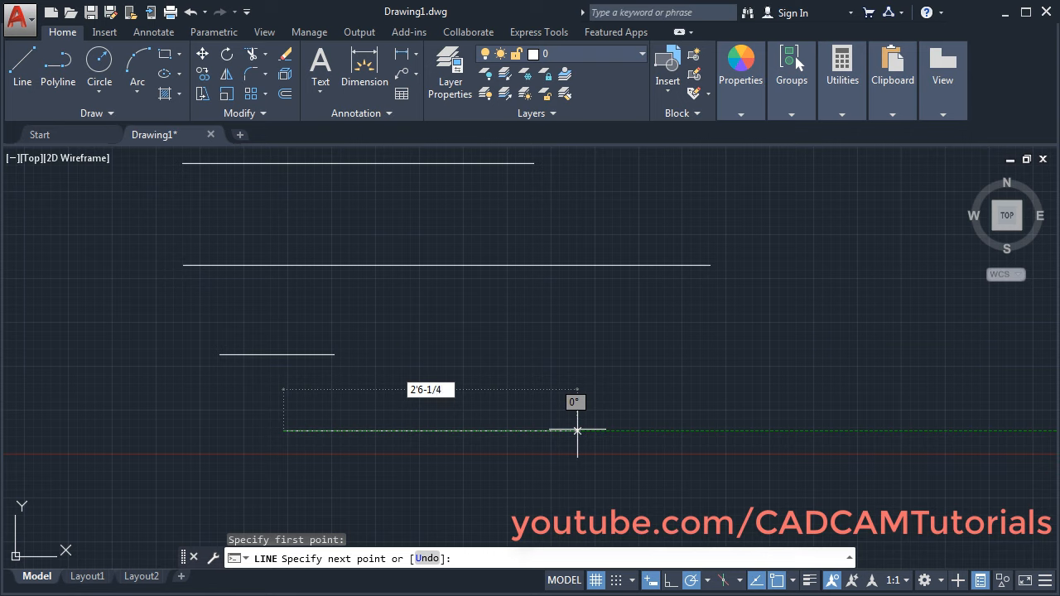
key(Return)
key(Return)
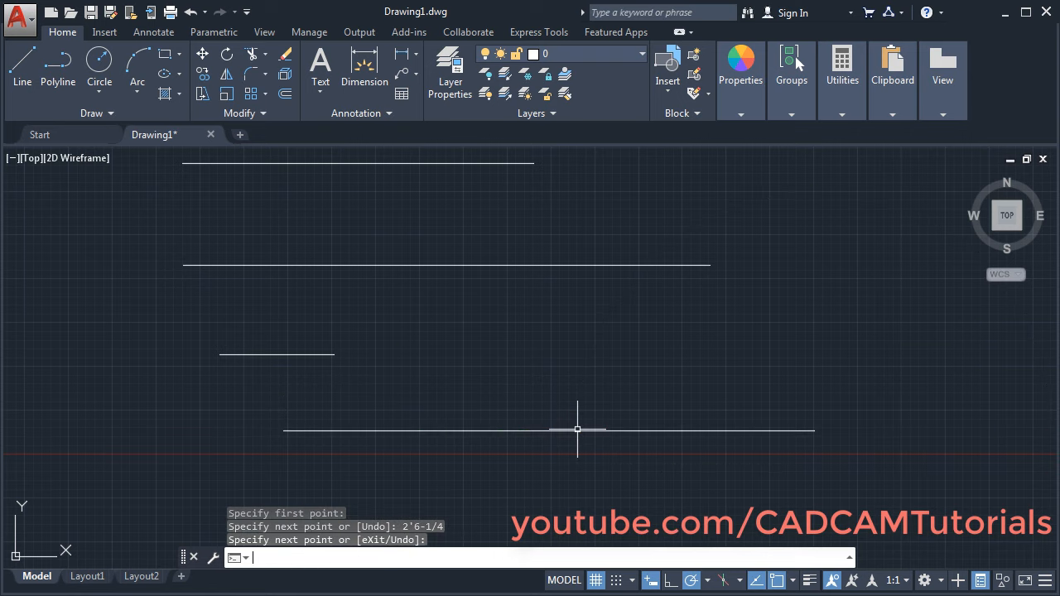
click(578, 430)
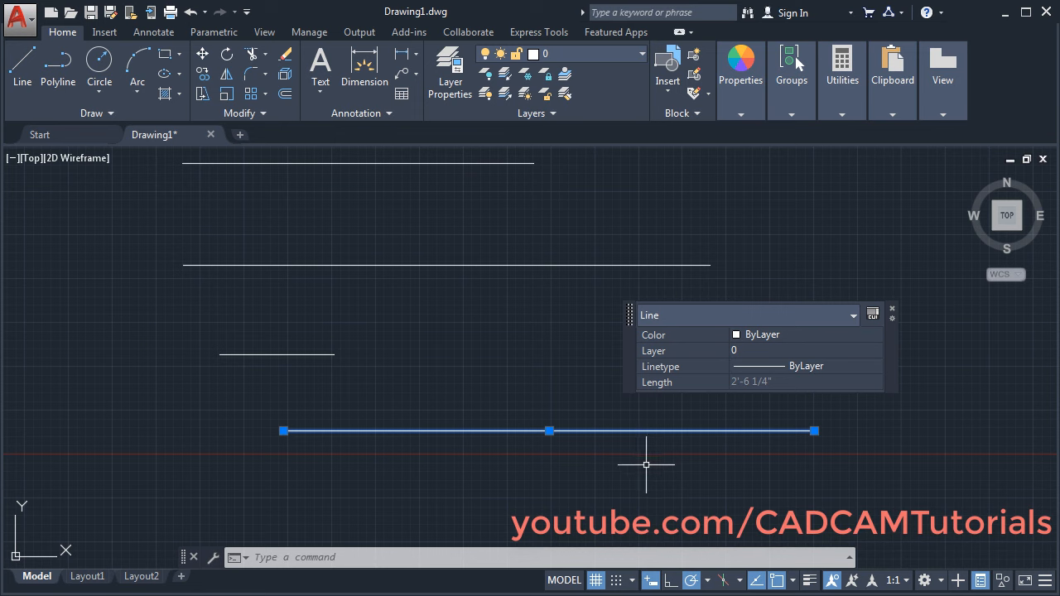
key(Escape)
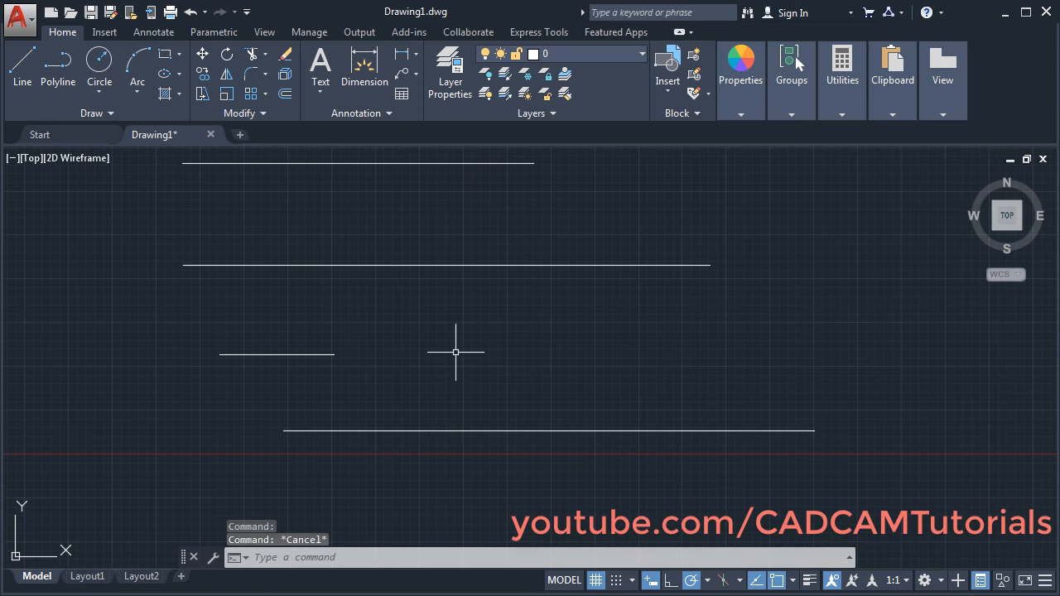
Close Drawing1 without saving it and start a new drawing from the acadiso.dwt template
middle_drag(457, 350, 442, 375)
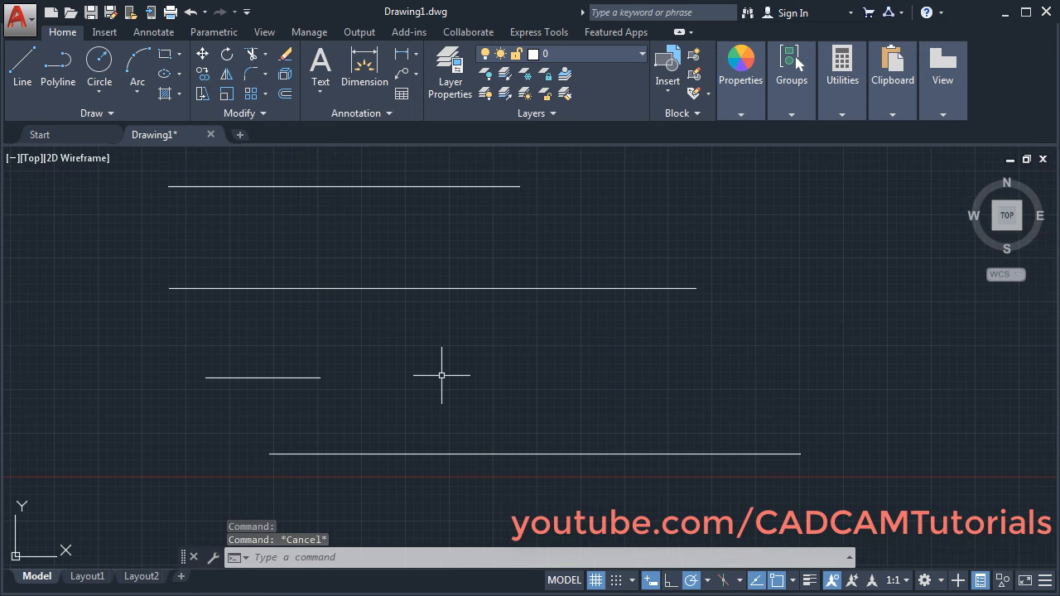
click(211, 135)
click(544, 349)
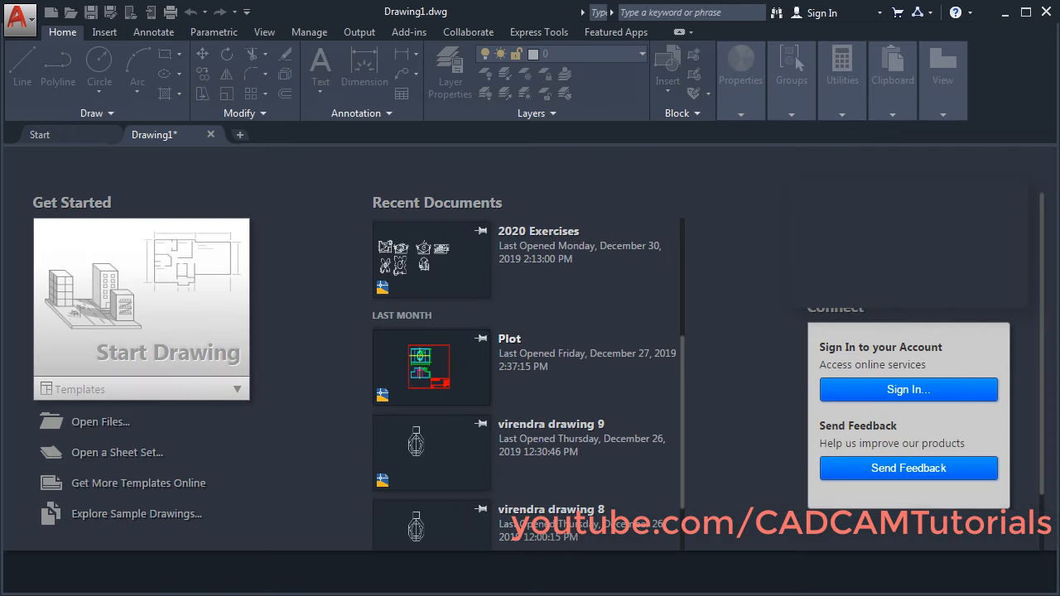
click(238, 390)
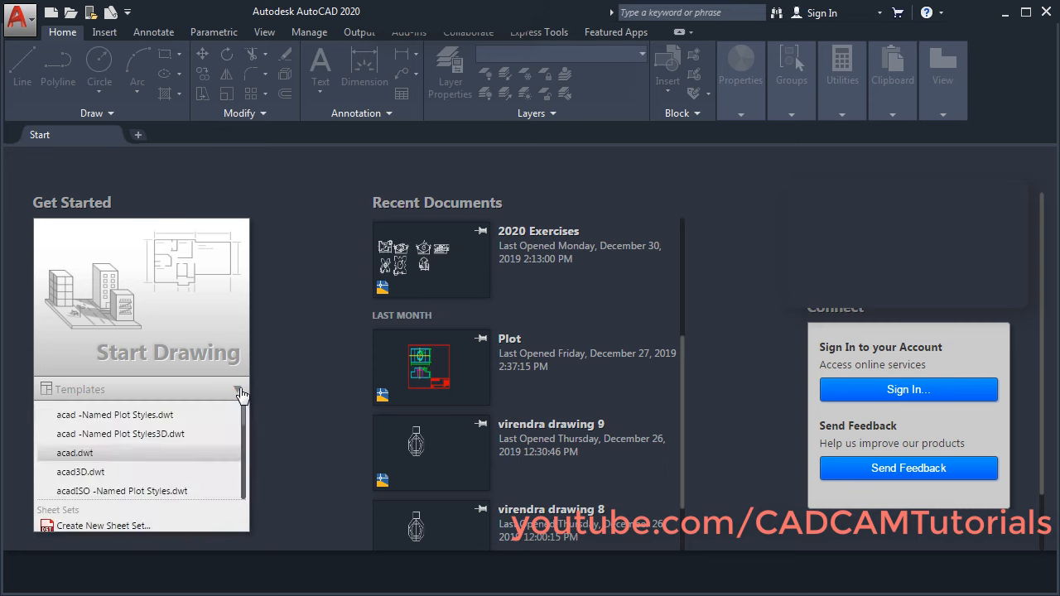
scroll(190, 467, down, 2)
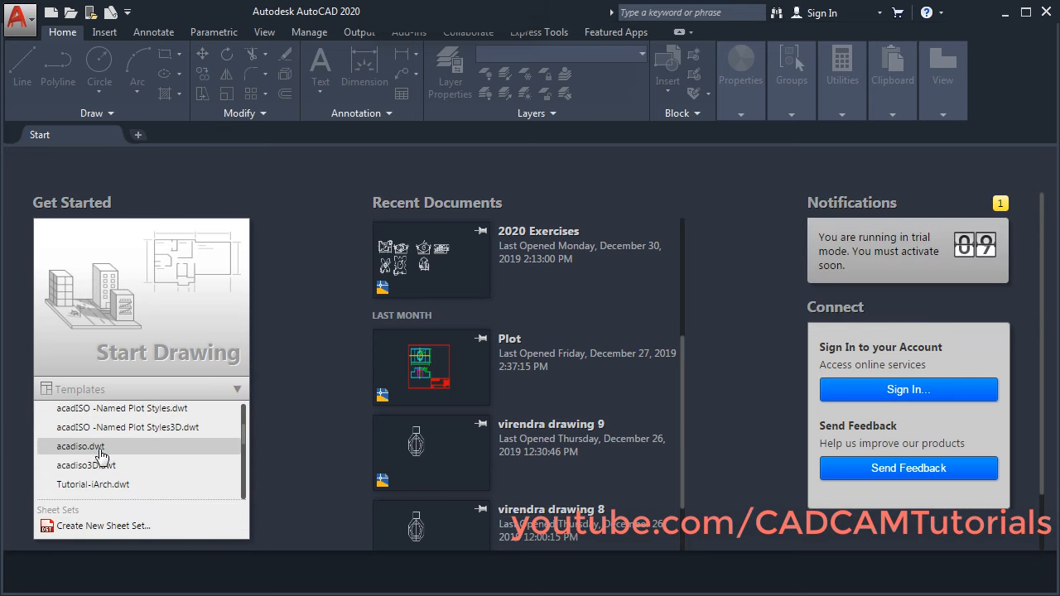
click(100, 454)
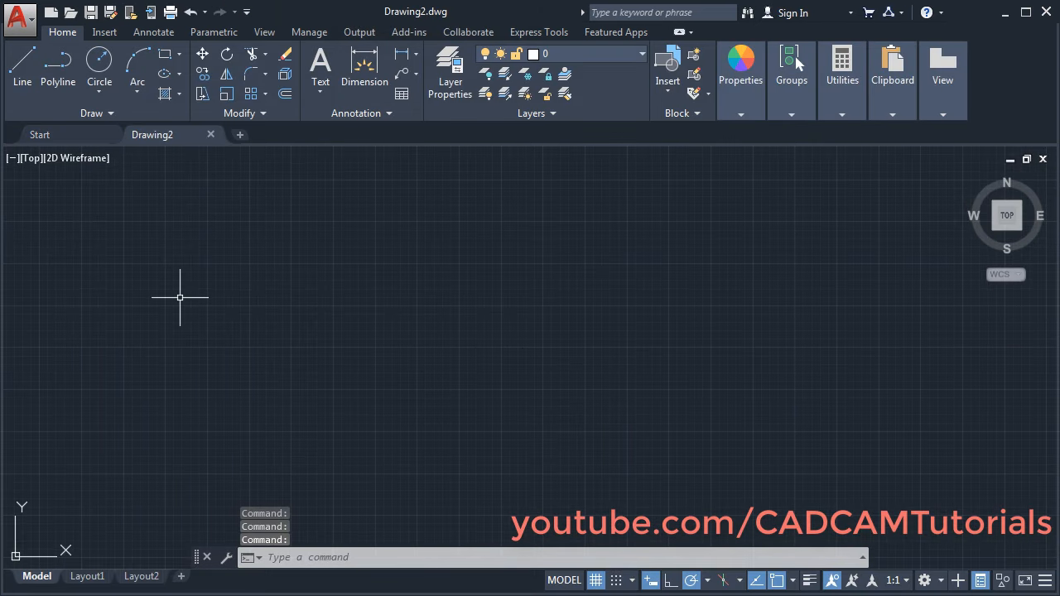
Draw a single vertical line straight down from a freely picked start point
click(26, 83)
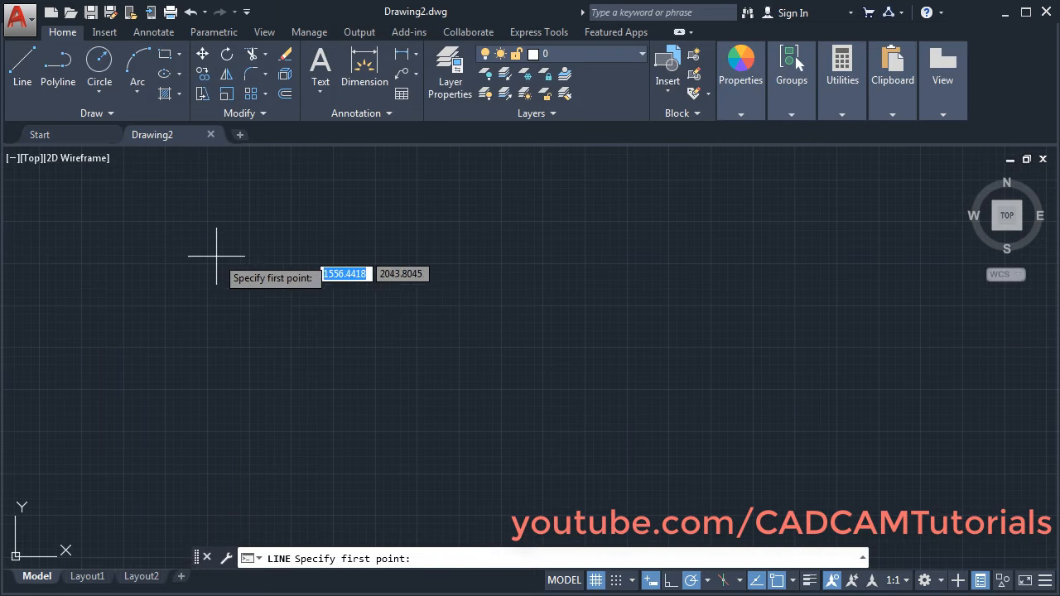
click(230, 213)
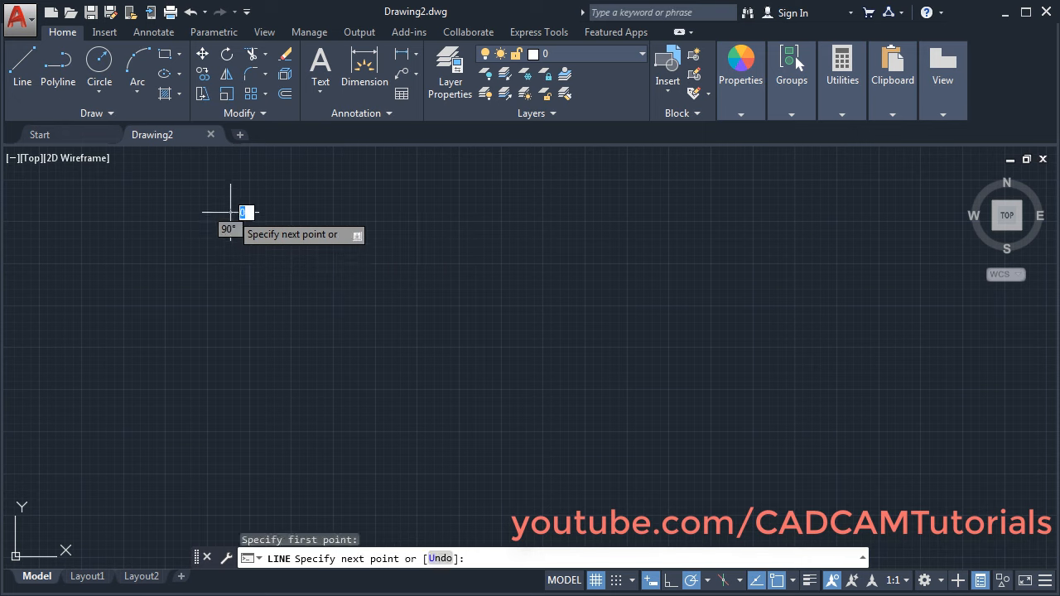
click(231, 467)
key(Return)
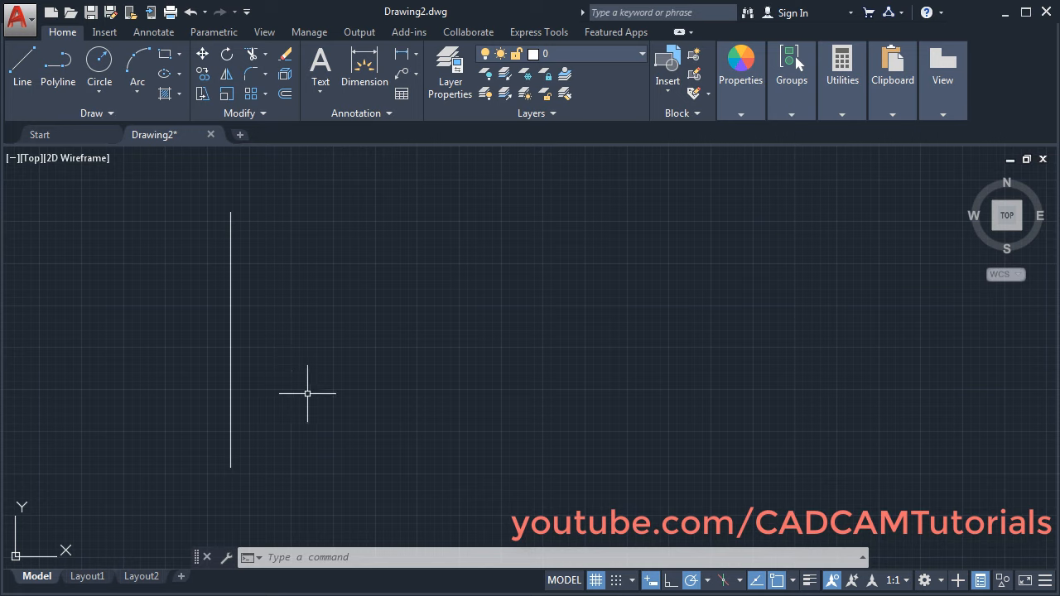
Offset the vertical line 500 to its right side
click(285, 98)
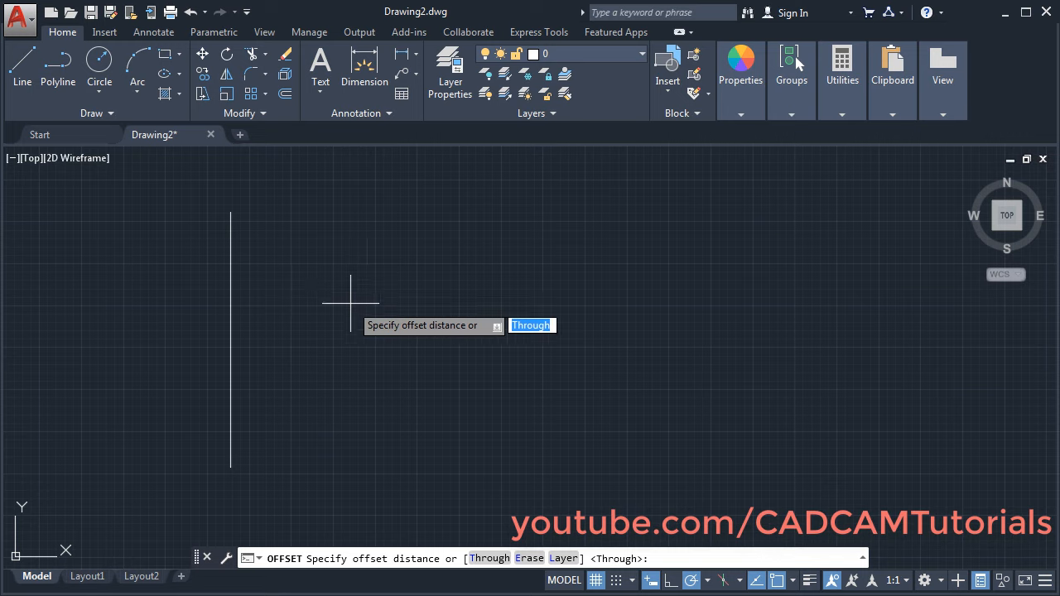
text(500)
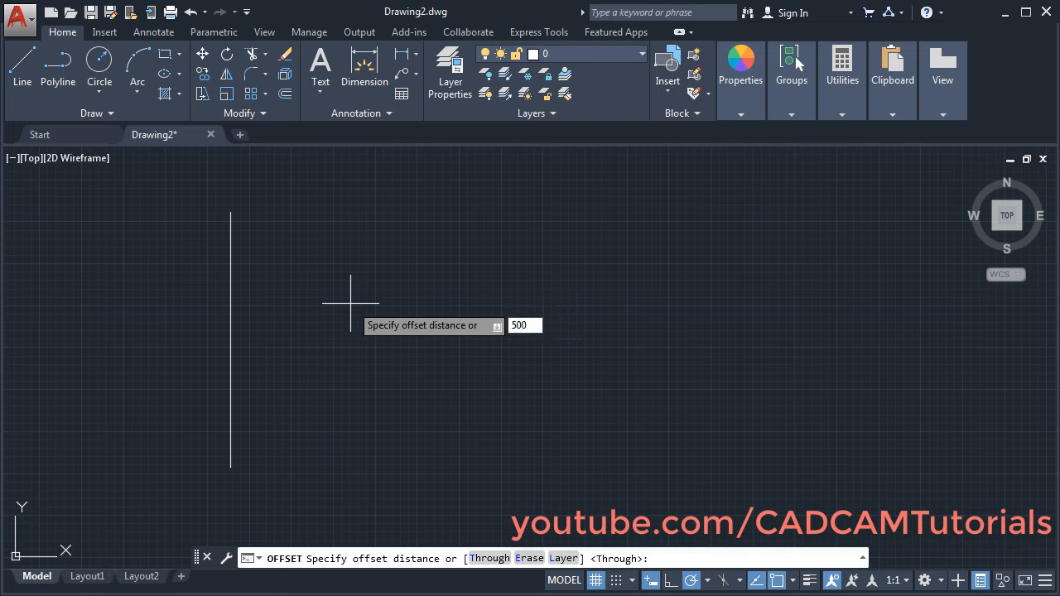
key(Return)
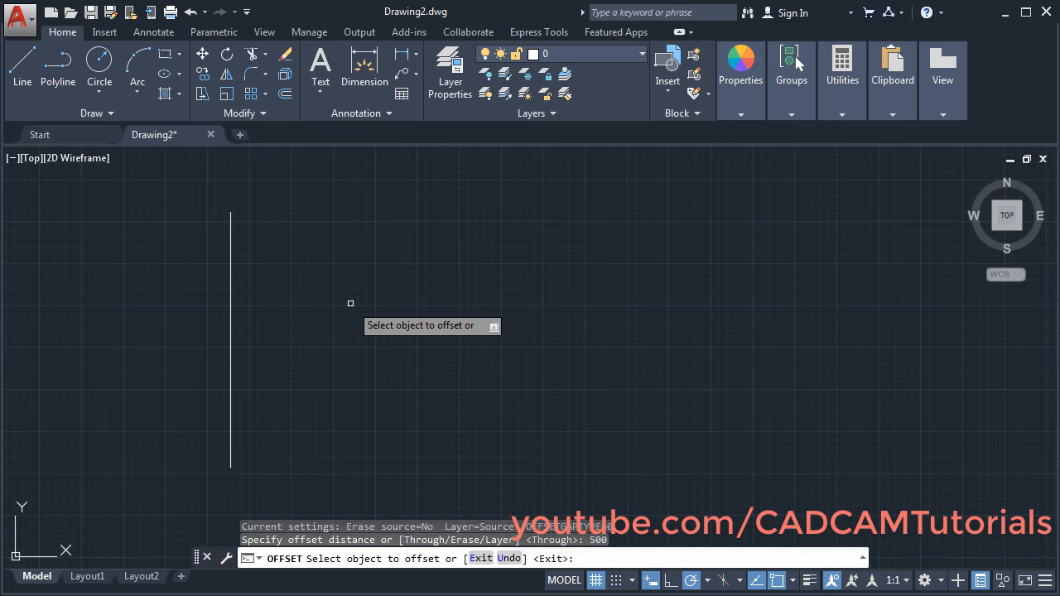
click(232, 366)
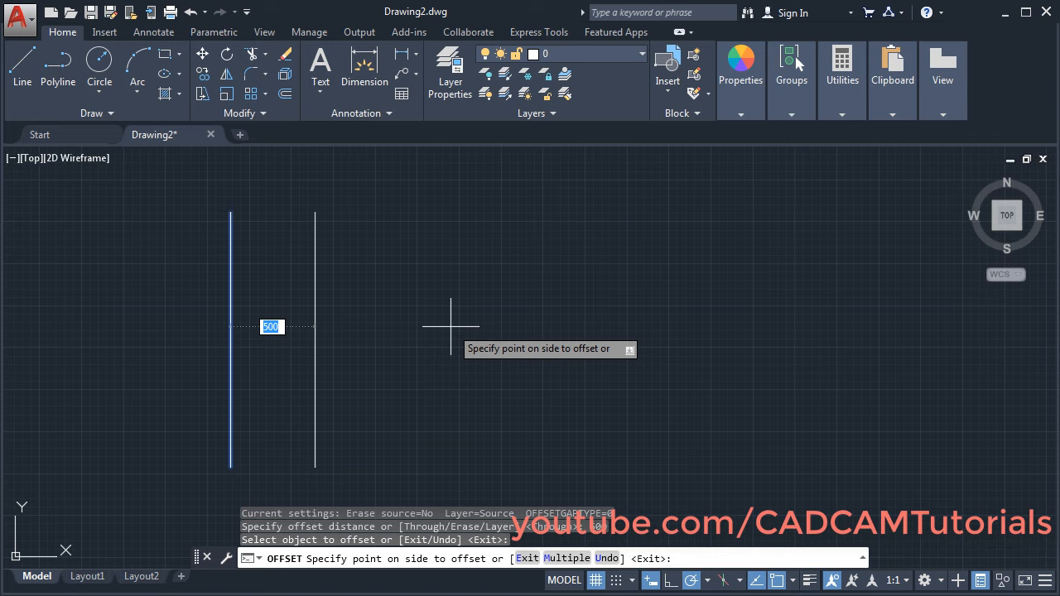
click(403, 326)
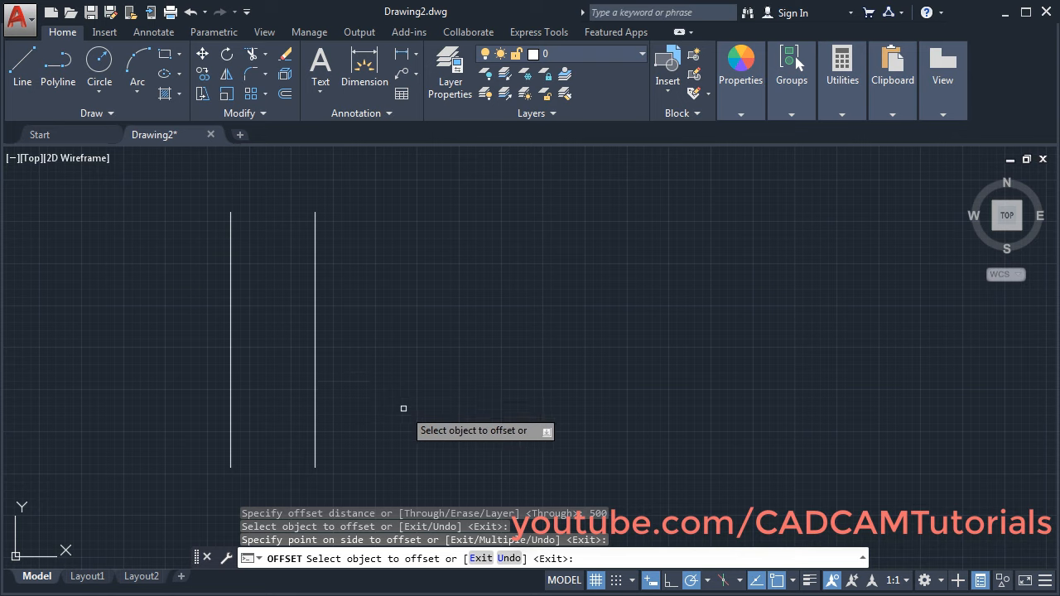
Offset the second vertical line 1000 to the right, overriding the preset distance
click(315, 376)
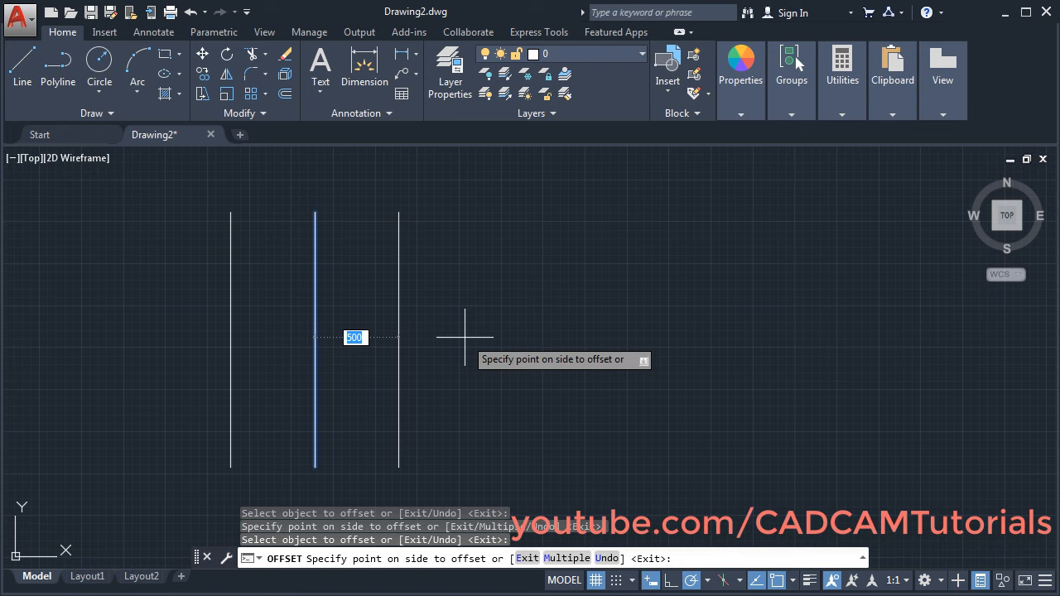
text(1000)
key(Return)
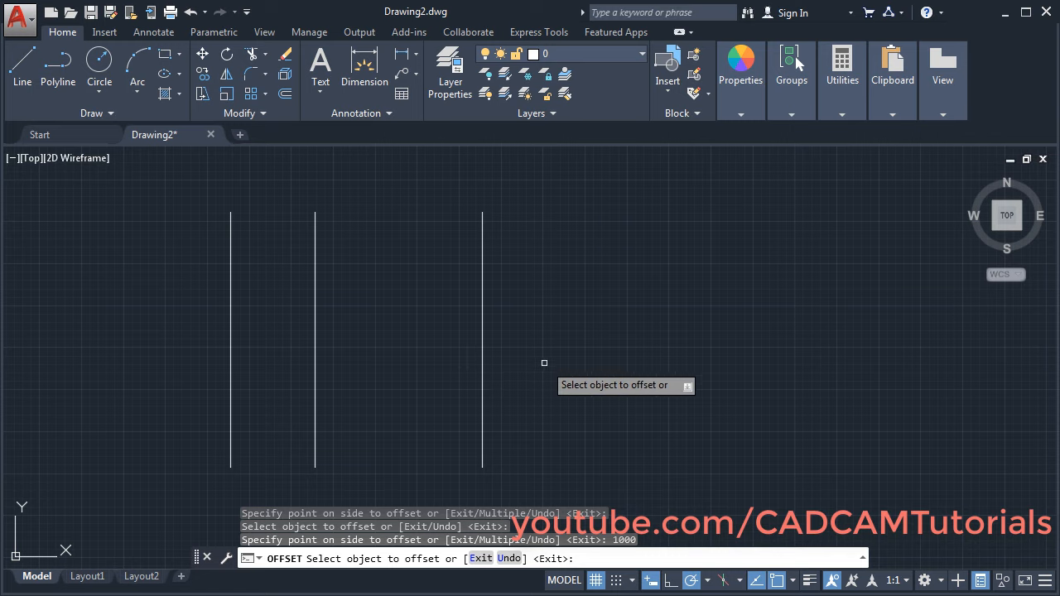
Offset the third vertical line with the Multiple option, placing six copies 500 apart to its right
click(482, 358)
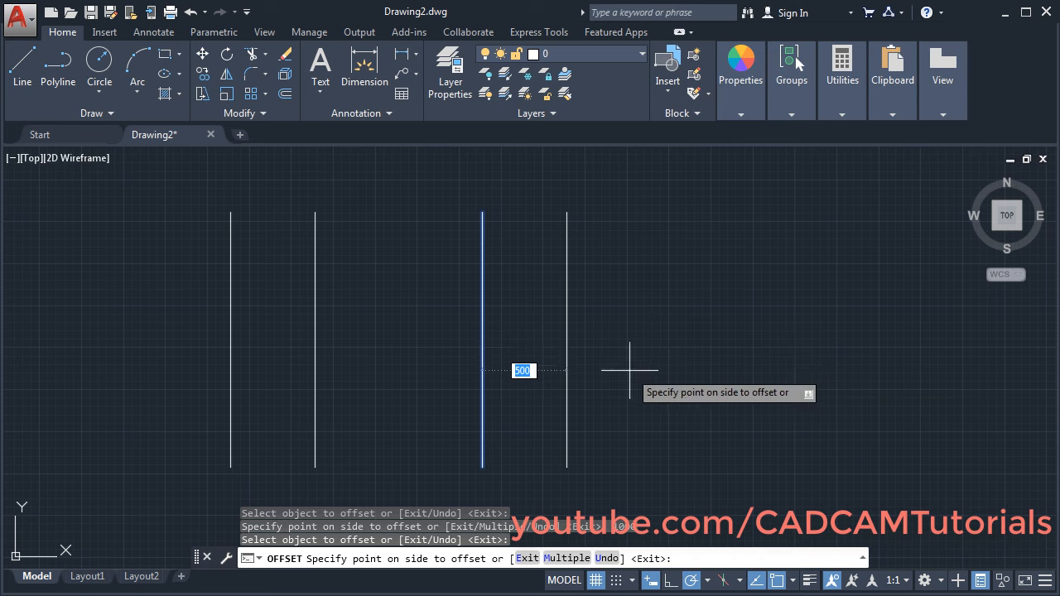
click(564, 563)
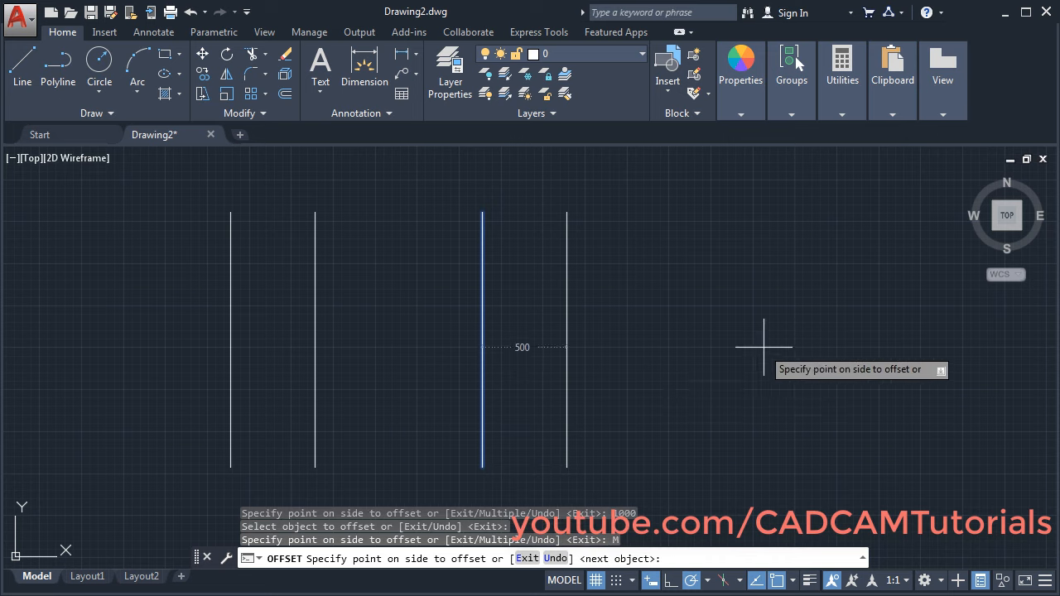
click(844, 342)
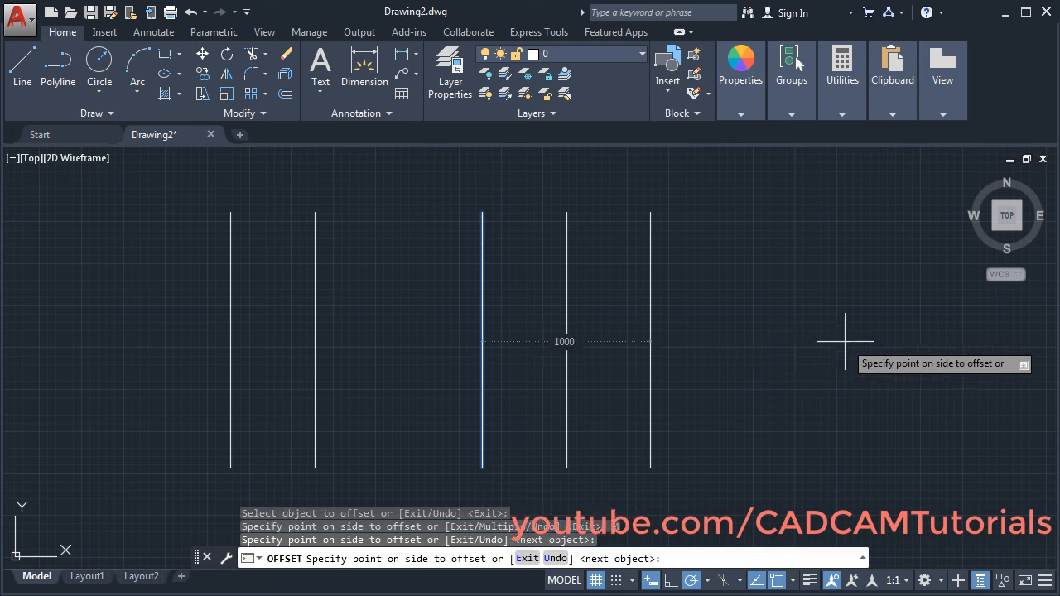
click(845, 341)
click(842, 348)
click(881, 347)
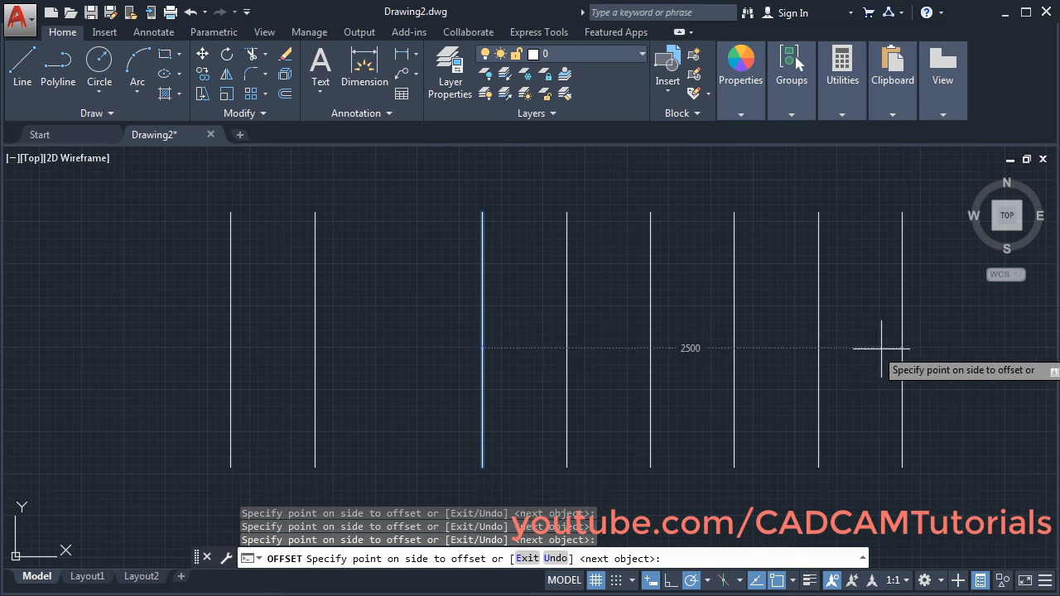
click(836, 356)
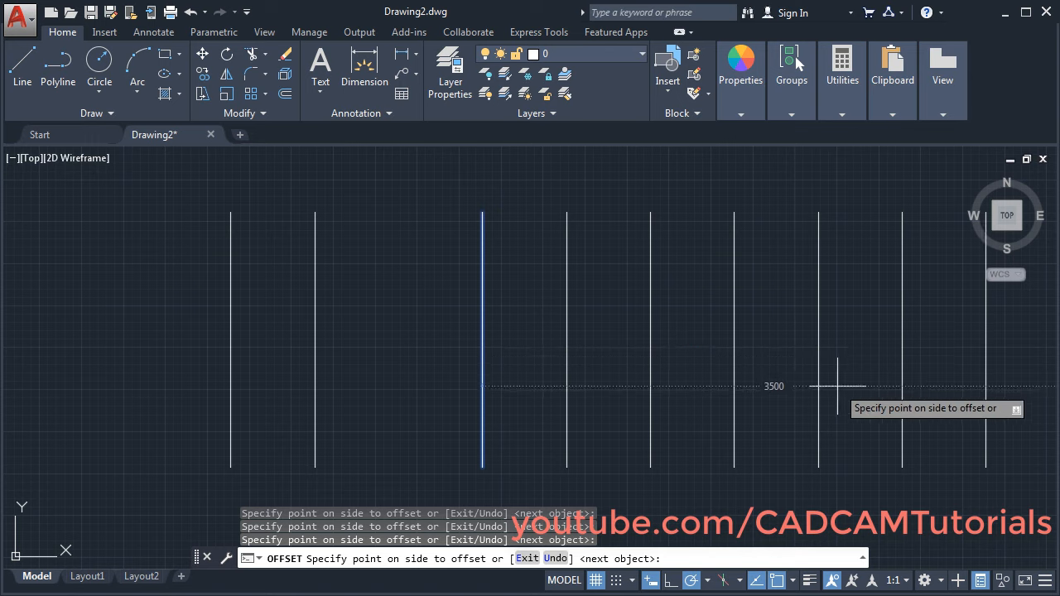
Place four more multiple-offset copies 500 apart to the left of the same line and finish the Offset command
click(439, 357)
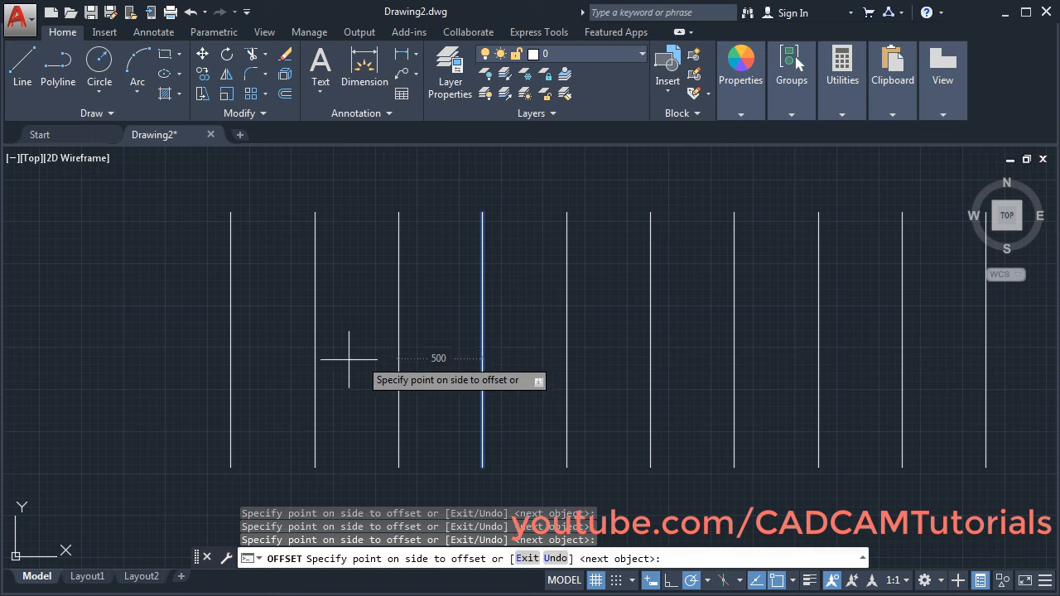
click(154, 352)
click(156, 348)
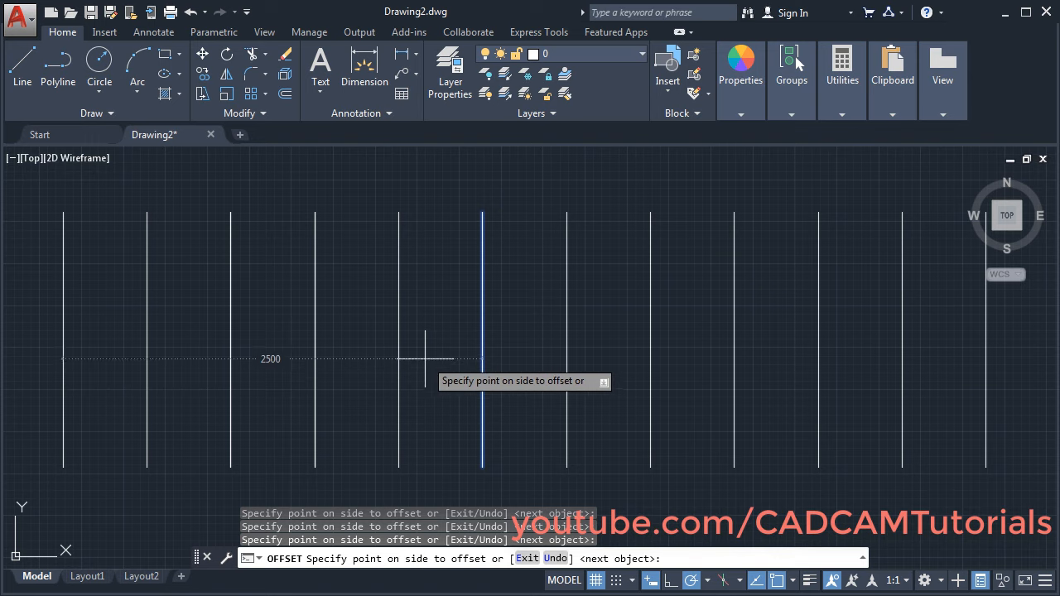
text(u)
key(Return)
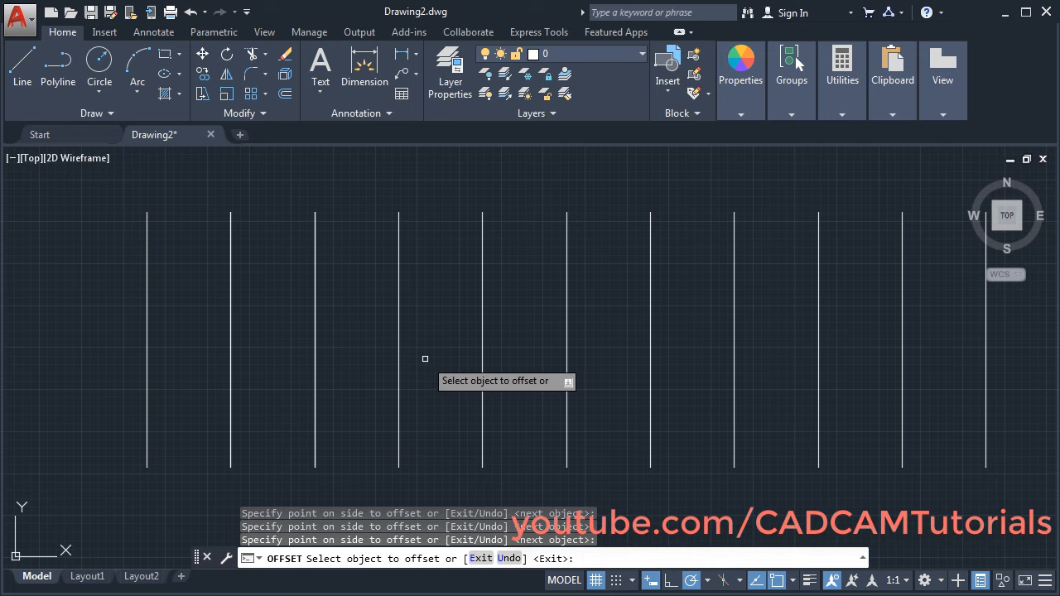
key(Return)
scroll(390, 340, down, 2)
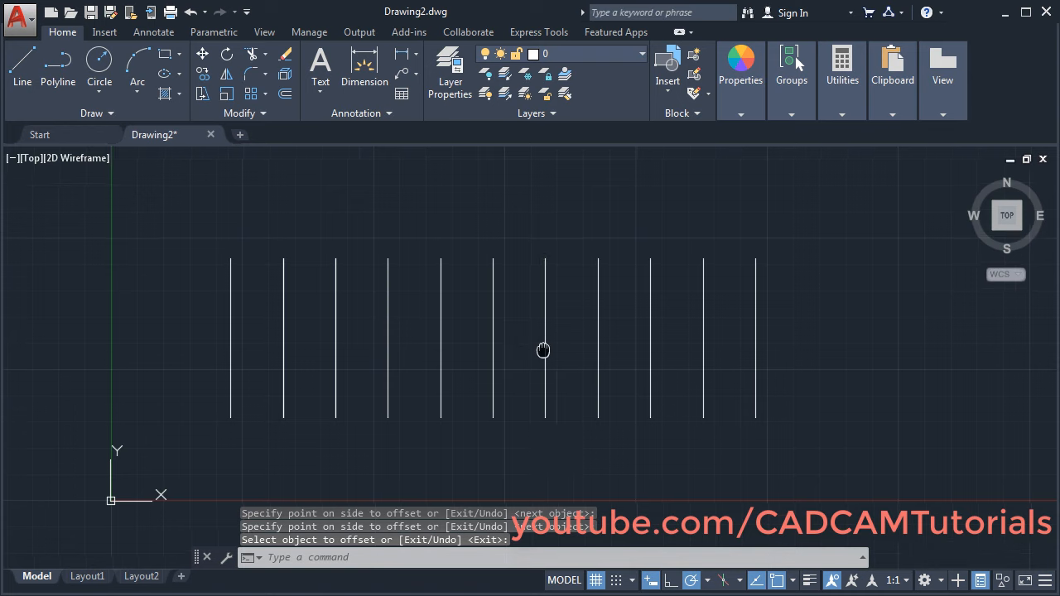
middle_drag(543, 350, 535, 365)
middle_drag(442, 440, 463, 437)
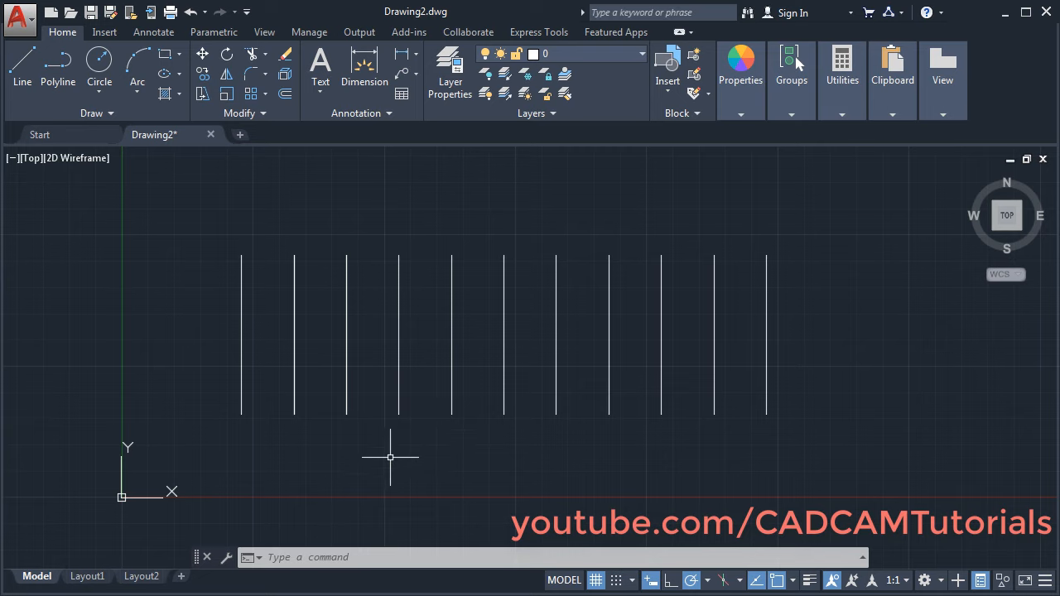
Draw a diagonal line from the lower end of the leftmost vertical line to the upper end of the rightmost one
click(20, 81)
click(241, 414)
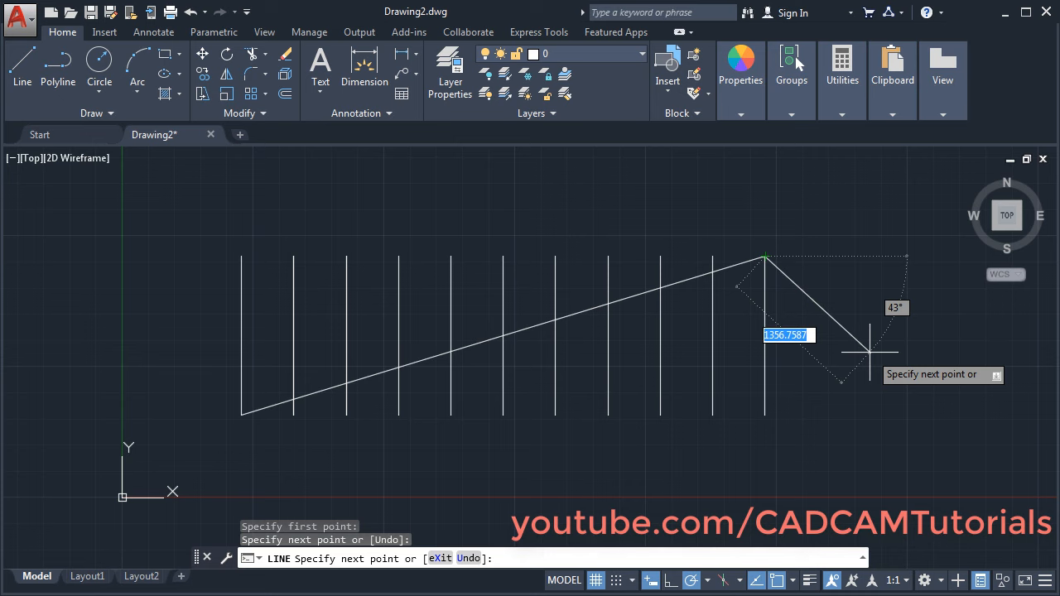
key(Return)
middle_drag(632, 363, 643, 427)
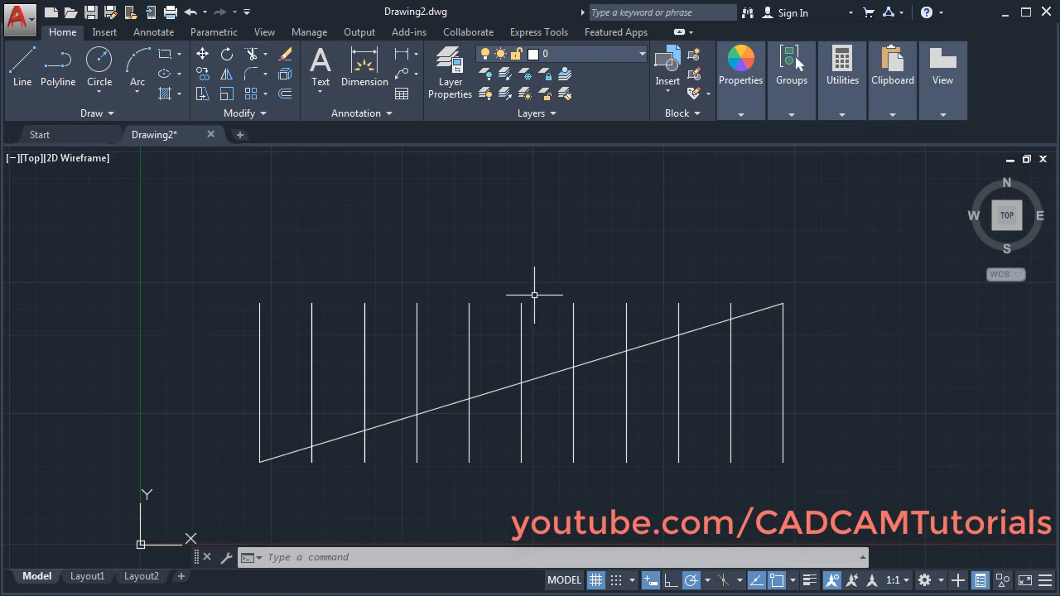
Offset the diagonal line with the Through option so its copy passes through the upper end of the seventh vertical line
click(286, 95)
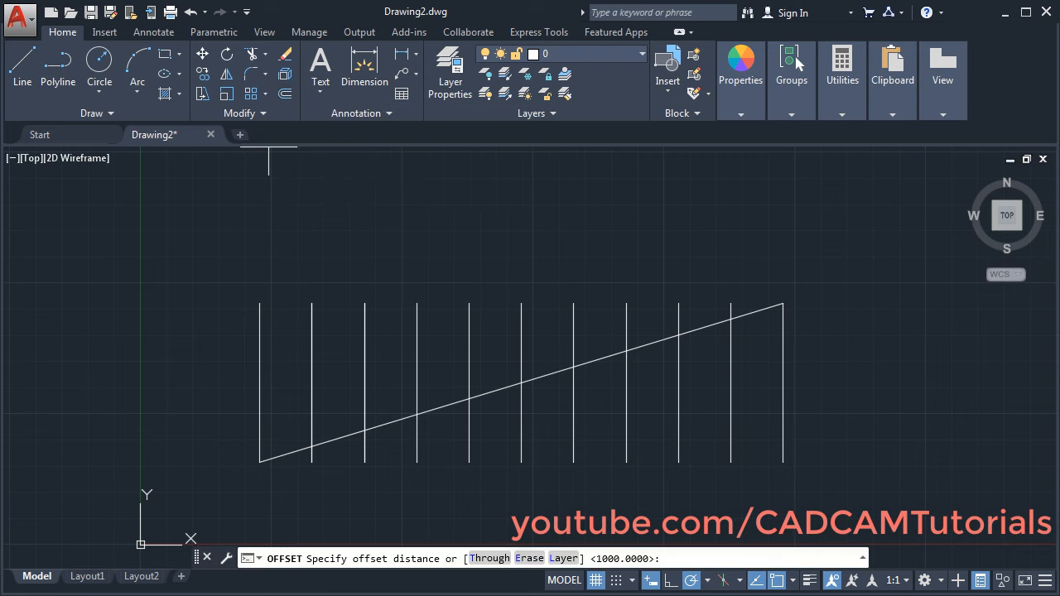
click(487, 559)
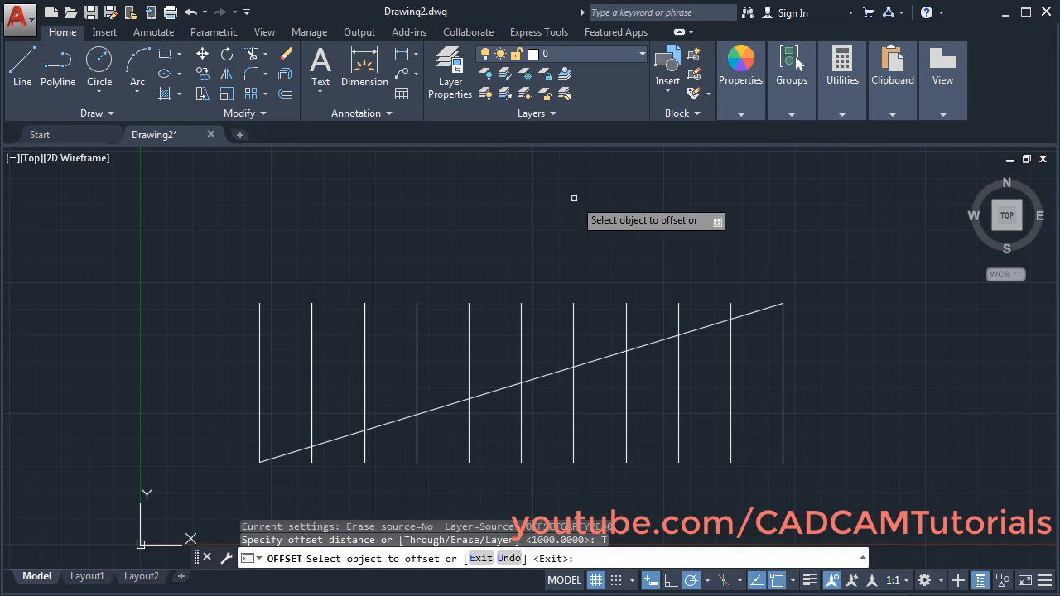
click(600, 365)
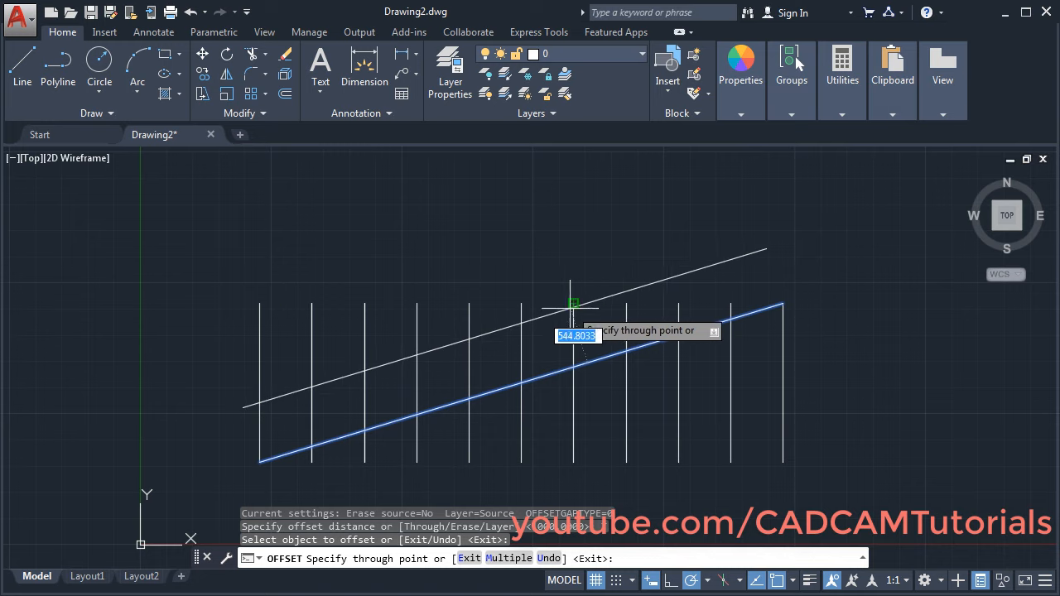
click(573, 305)
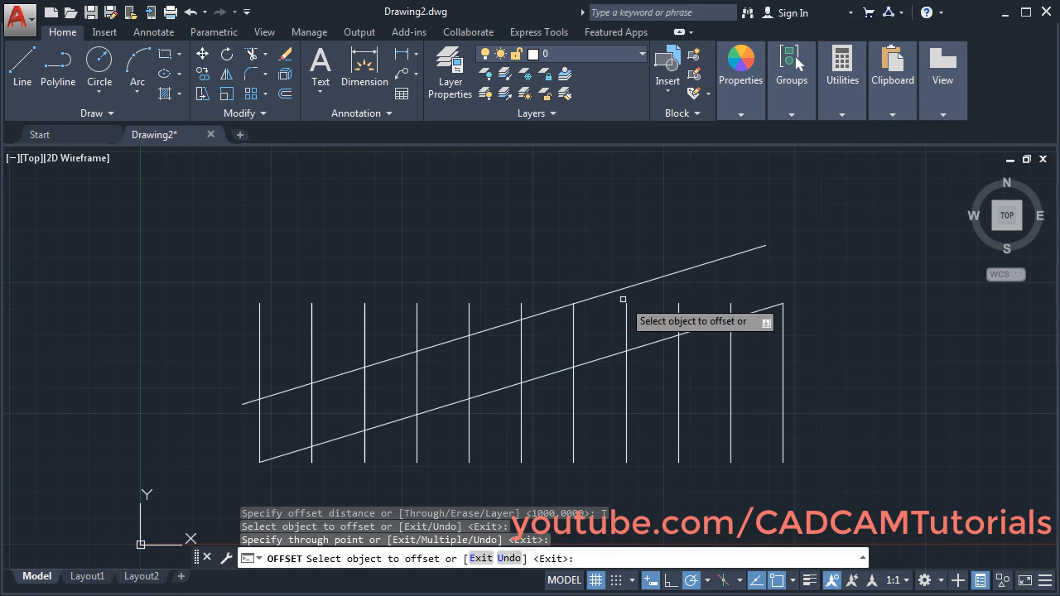
Offset the original diagonal line 200 downward, and offset that new copy 500 farther down
mouse_move(587, 388)
middle_down()
mouse_move(559, 348)
mouse_move(565, 330)
middle_up()
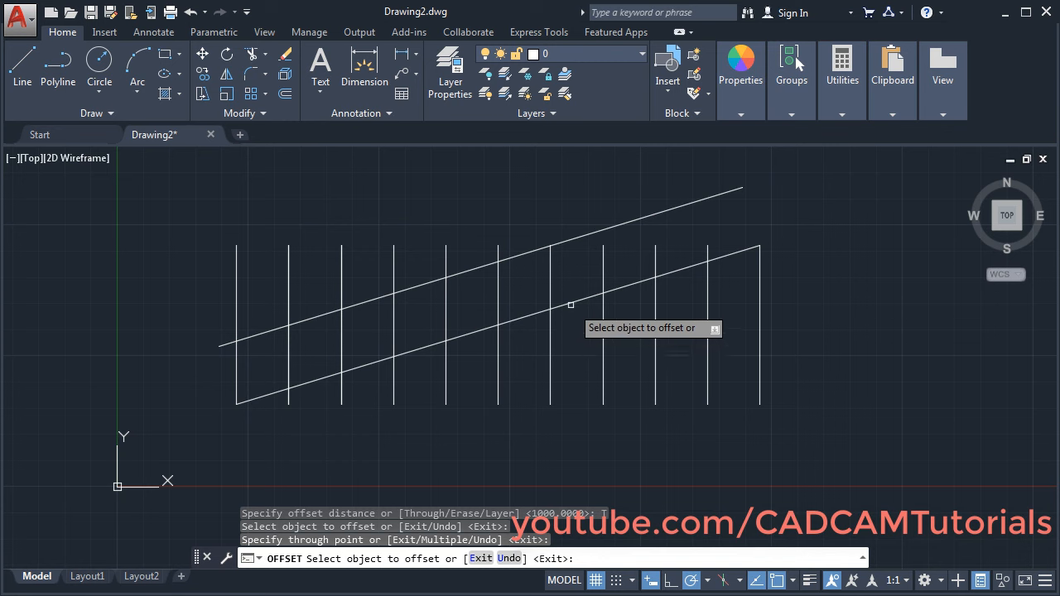
click(569, 303)
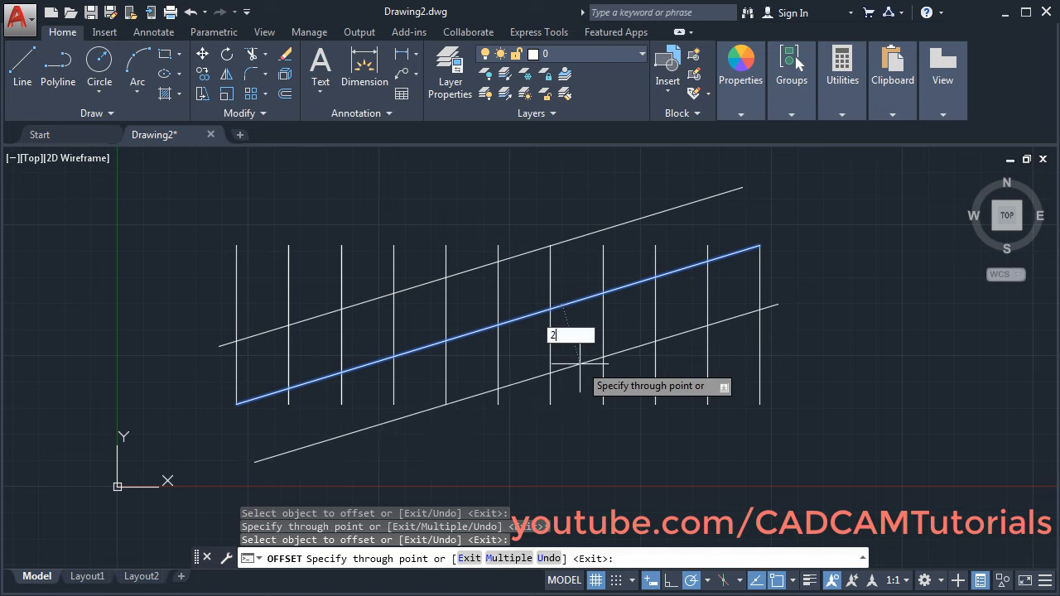
key(Return)
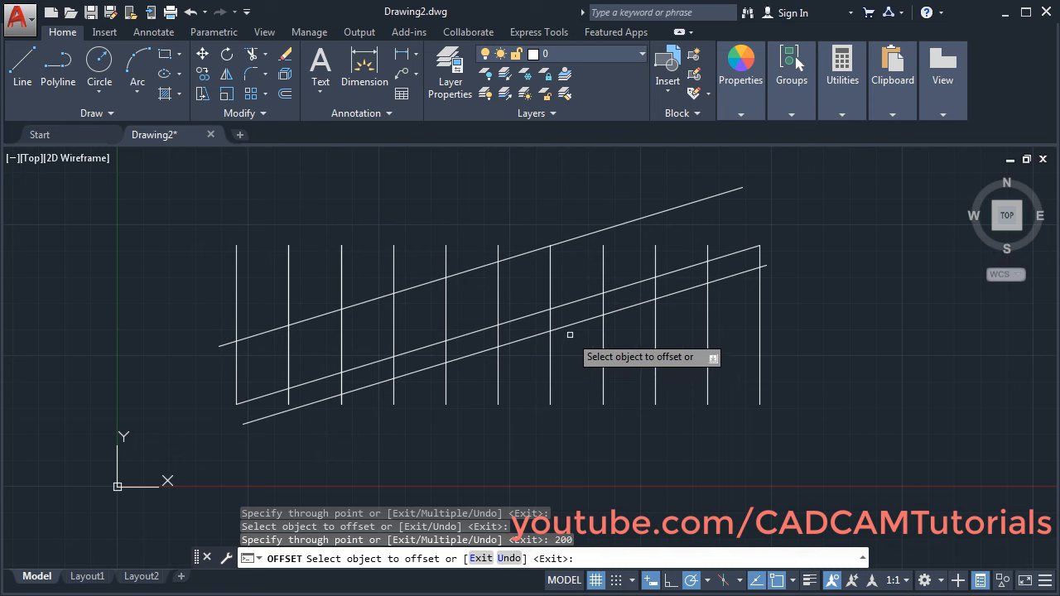
click(572, 326)
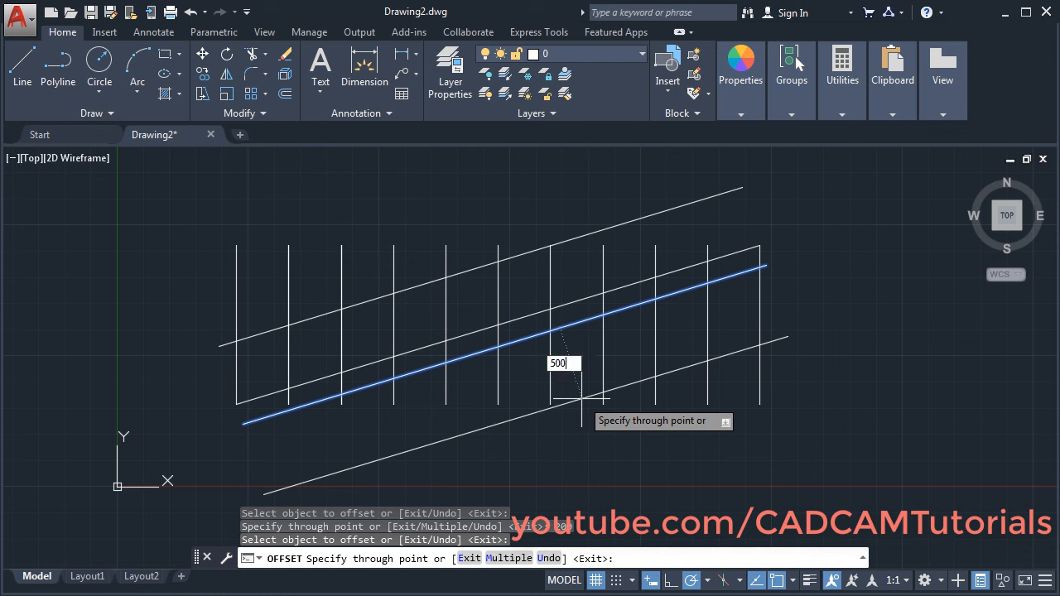
key(Return)
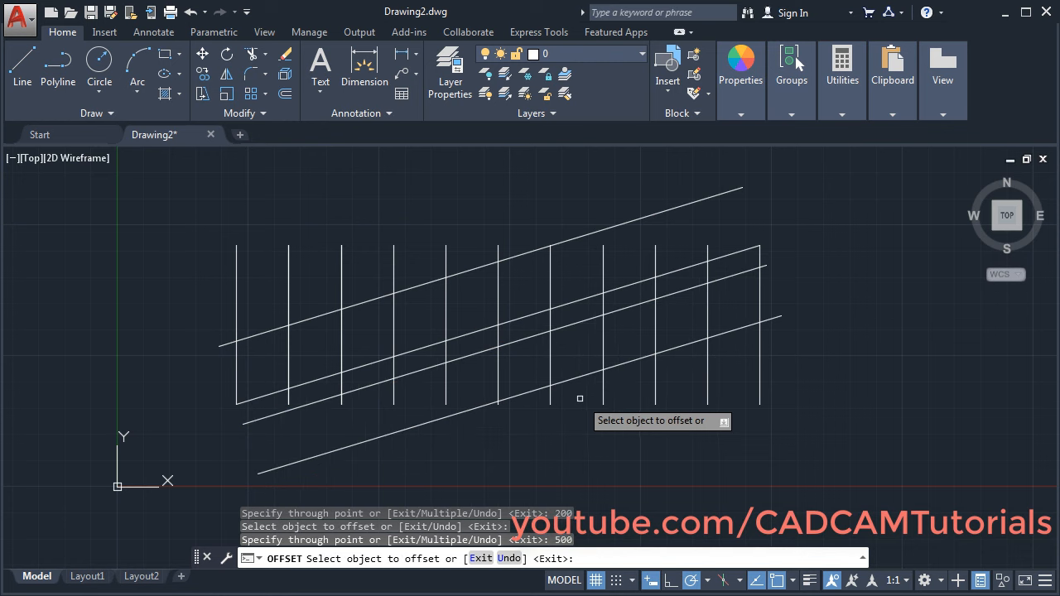
Offset the uppermost diagonal line 300 upward and finish the Offset command
click(538, 249)
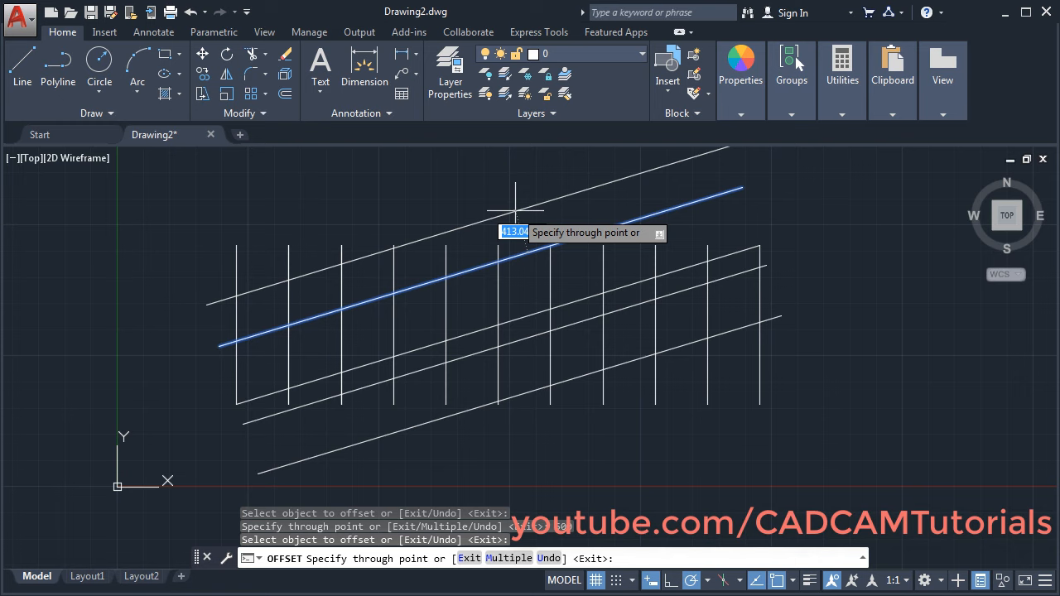
key(Return)
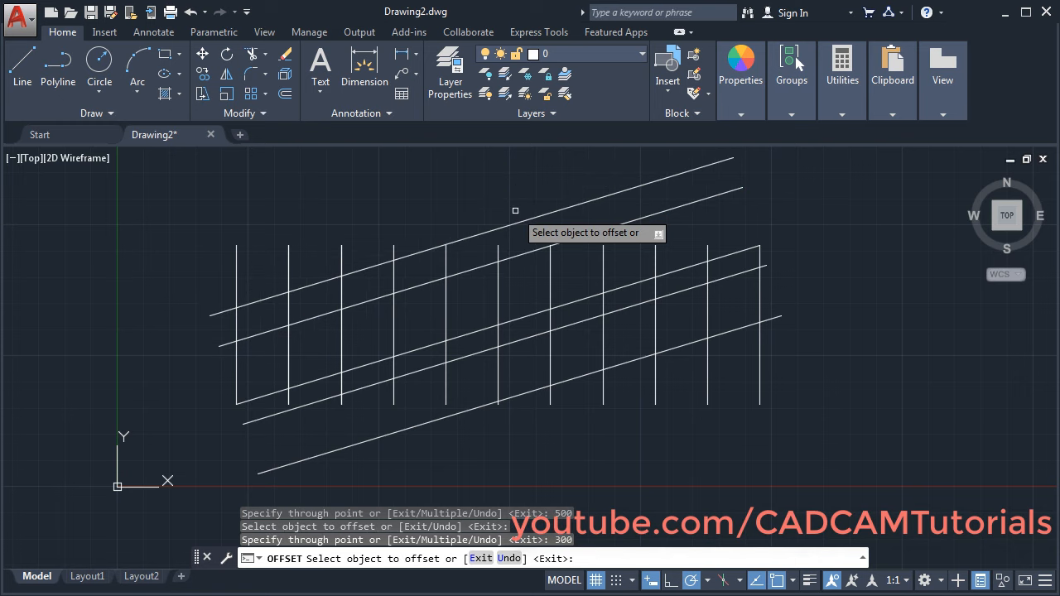
middle_drag(568, 412, 585, 436)
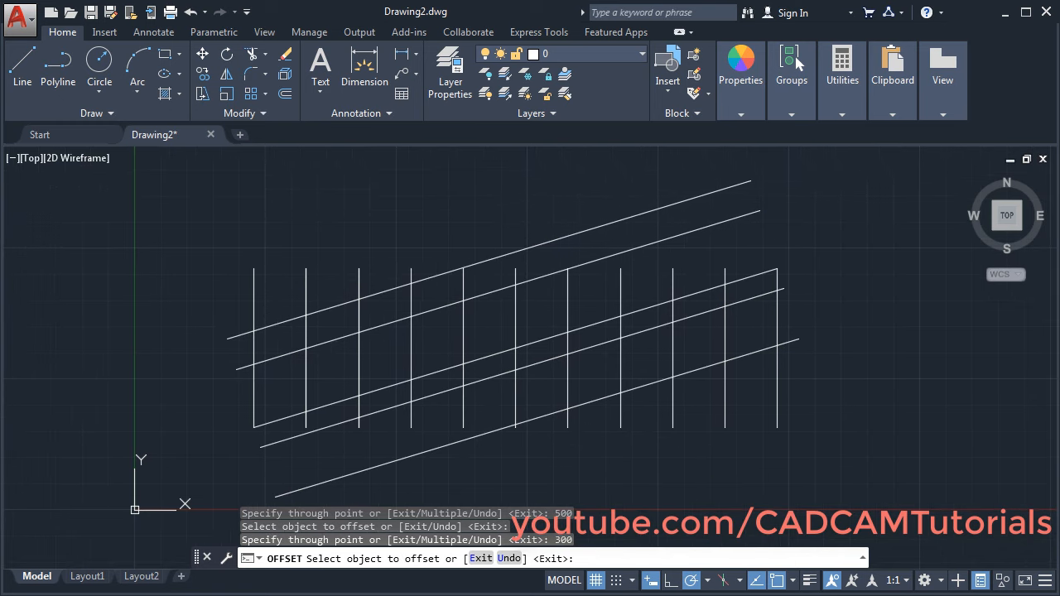
middle_drag(565, 471, 626, 474)
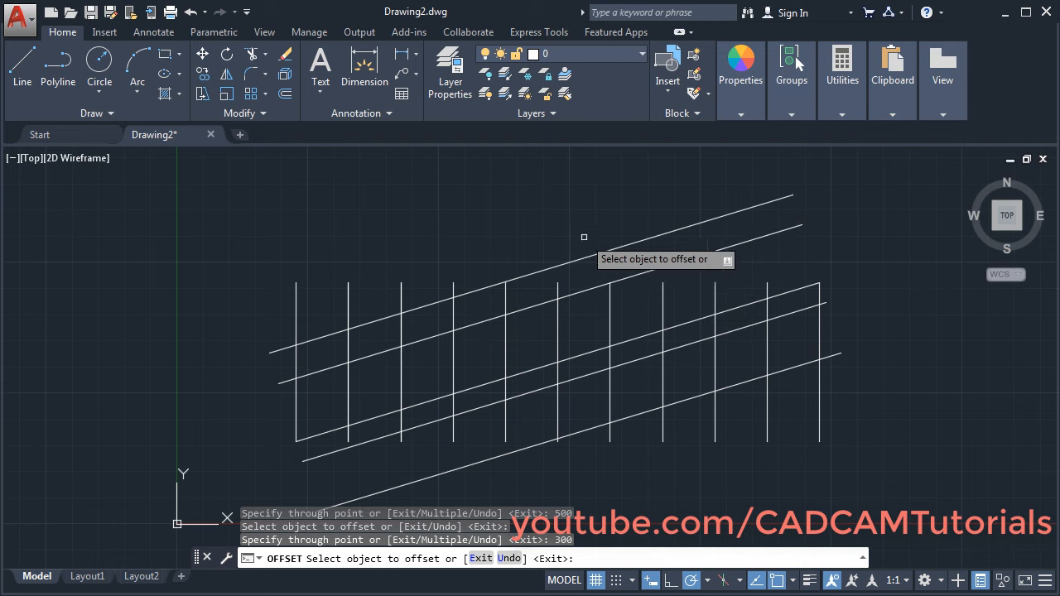
key(Escape)
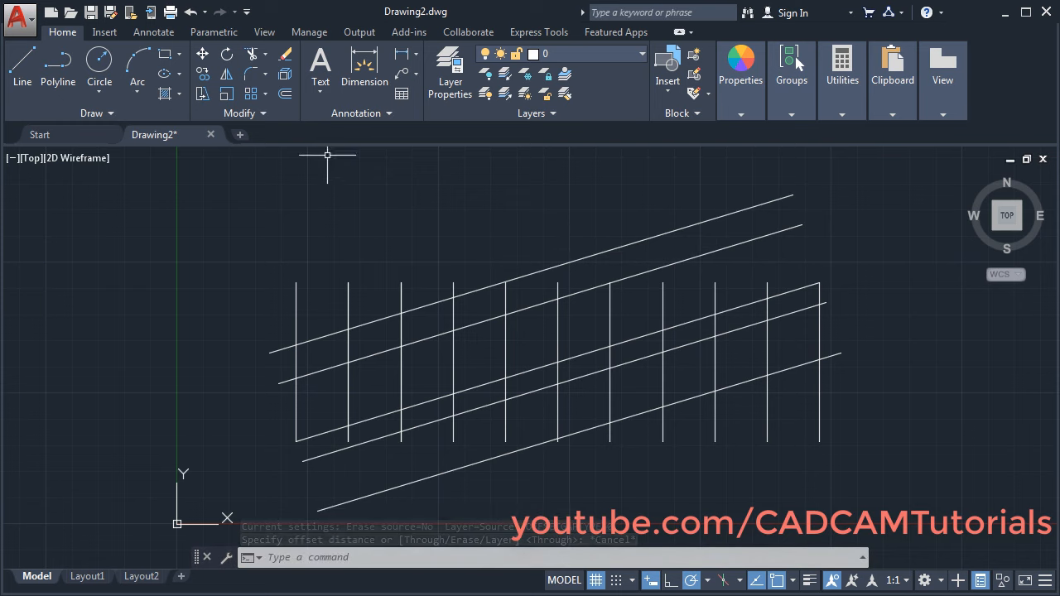
Start Offset again and set its Erase option to Yes so source objects are removed after offsetting
click(285, 96)
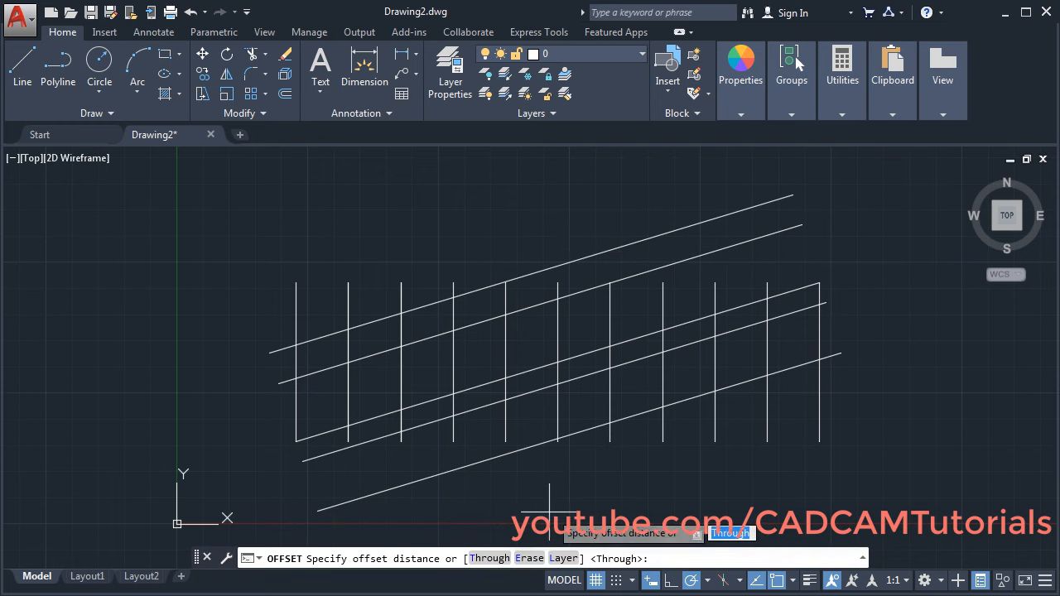
click(524, 559)
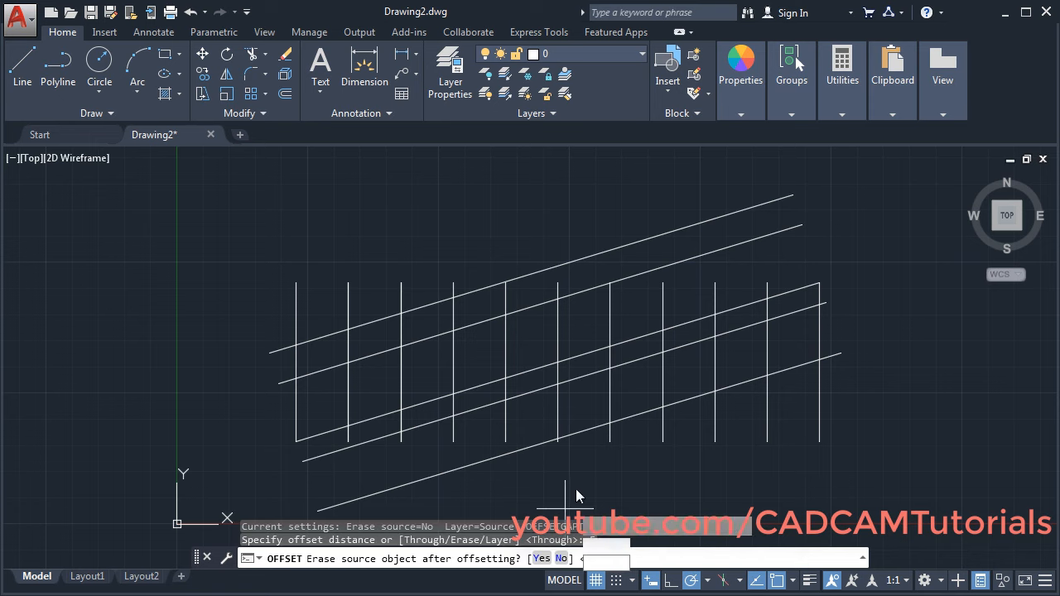
key(Down)
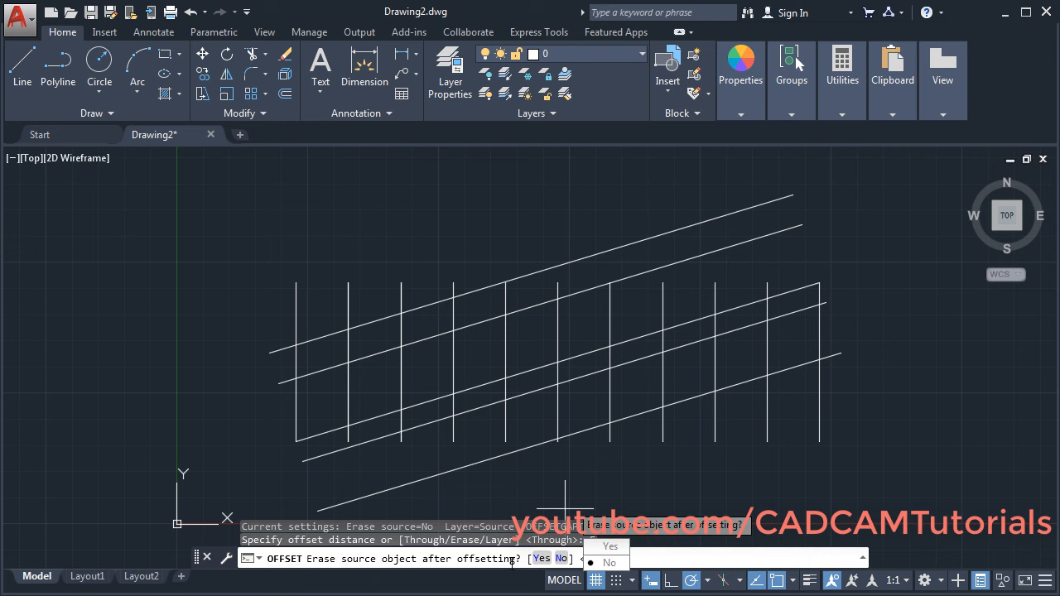
click(605, 549)
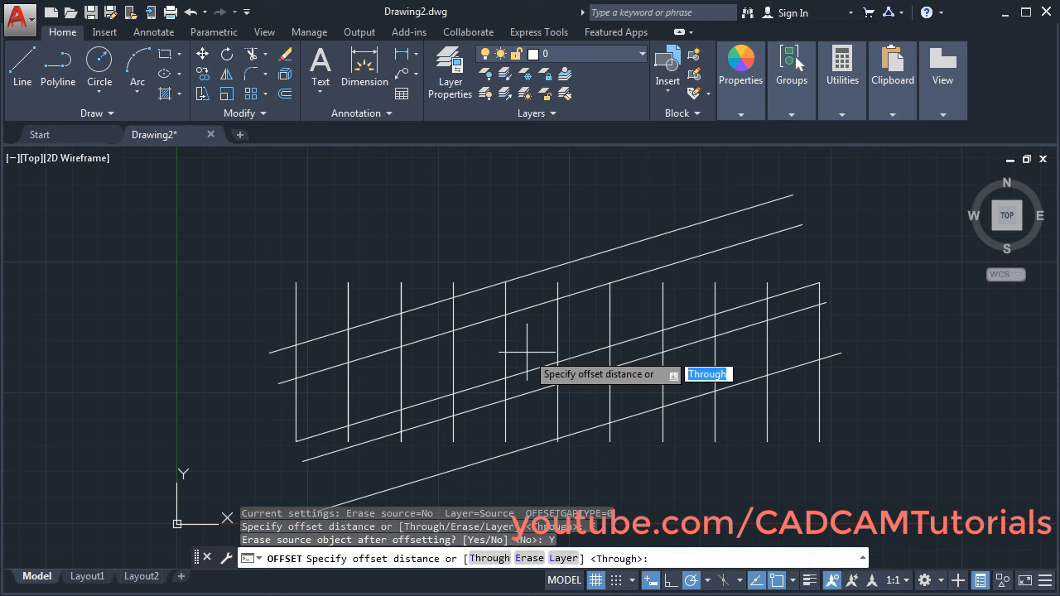
Offset the uppermost diagonal line 500 upward with its source erased, and finish the Offset command
text(5)
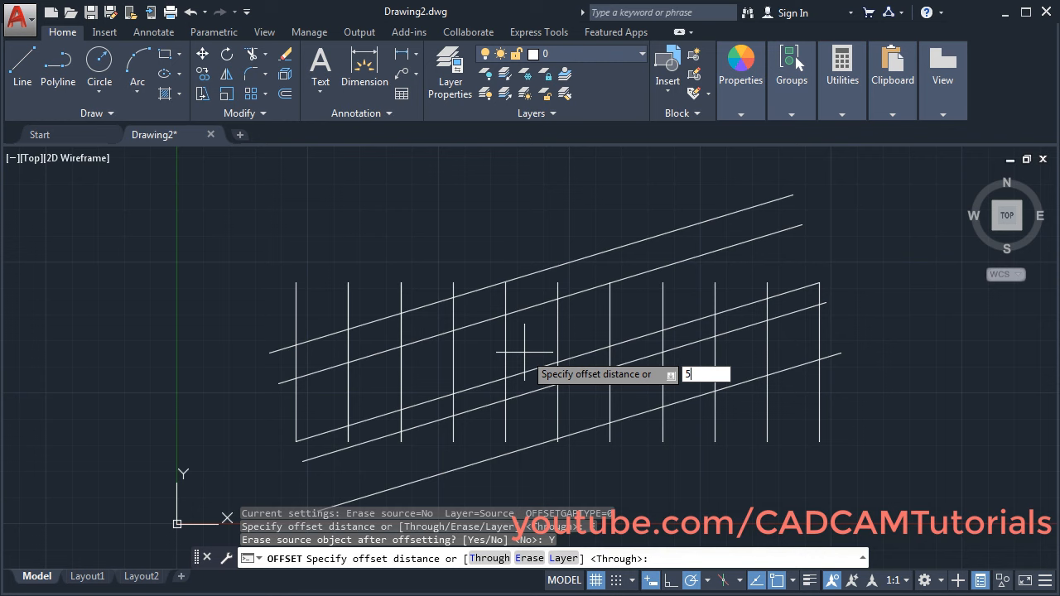
text(00)
key(Return)
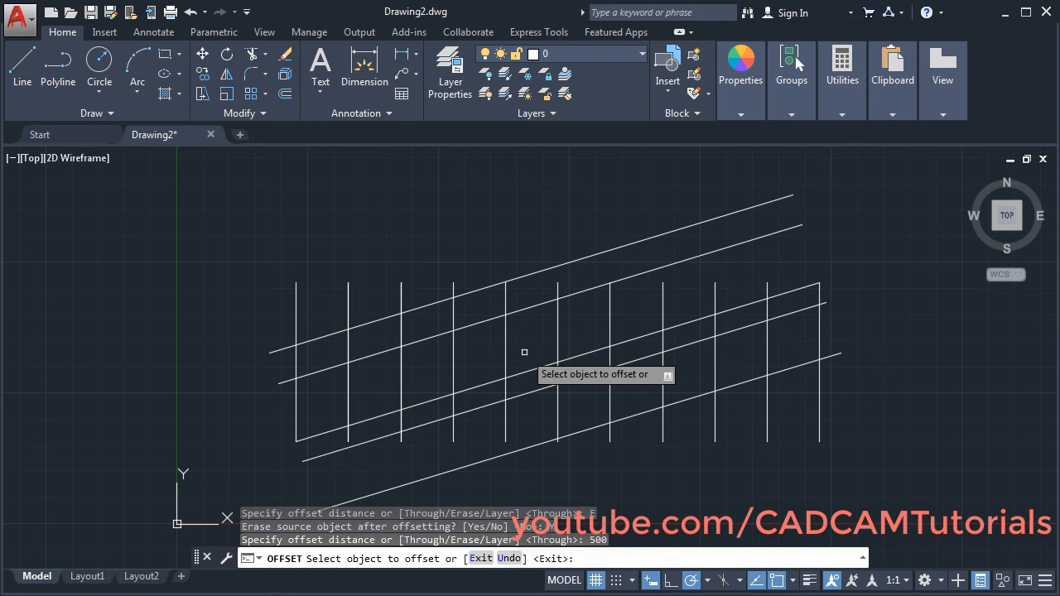
click(531, 274)
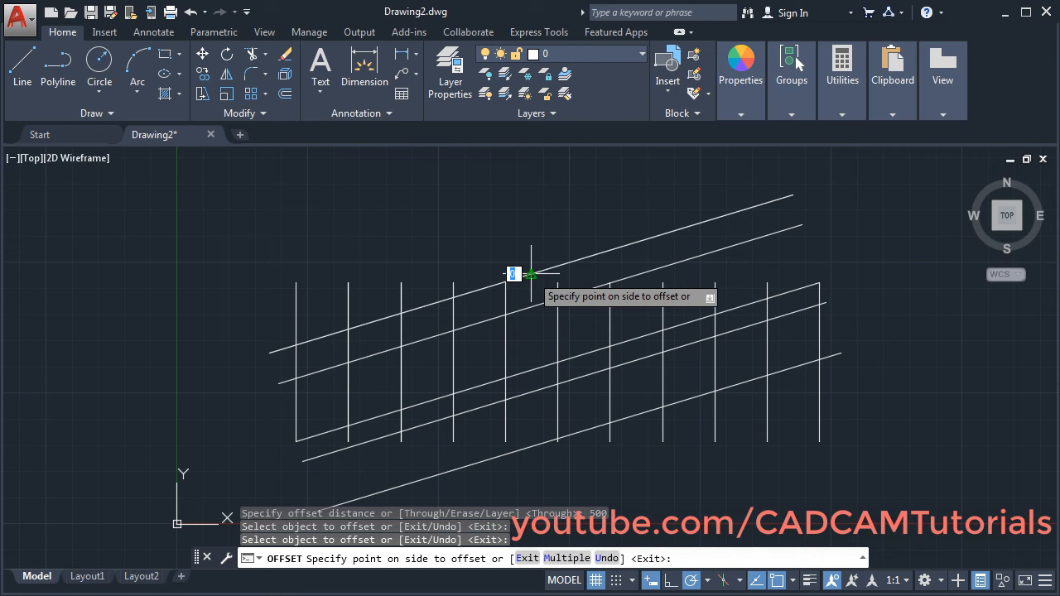
click(531, 206)
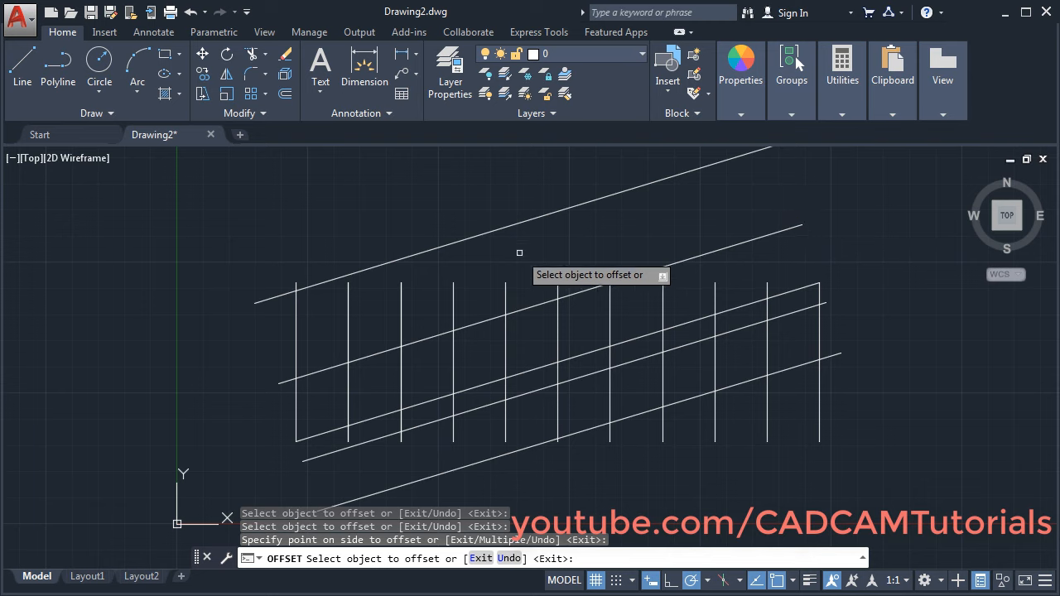
key(Return)
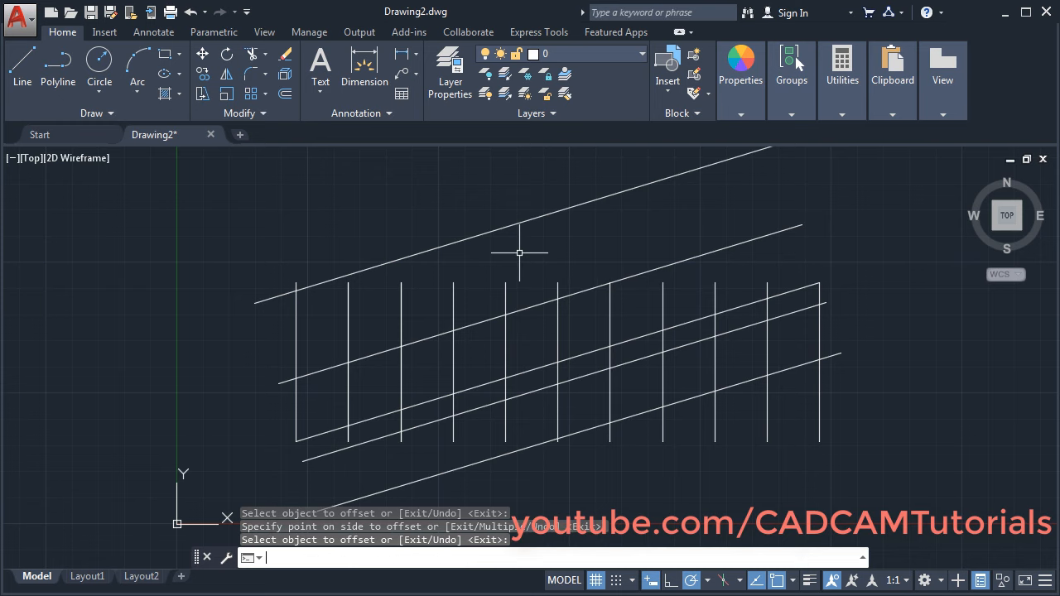
key(Return)
key(Escape)
Draw a circle with a radius of about 618 centred where the original diagonal crosses the sixth vertical line
middle_drag(519, 253, 483, 227)
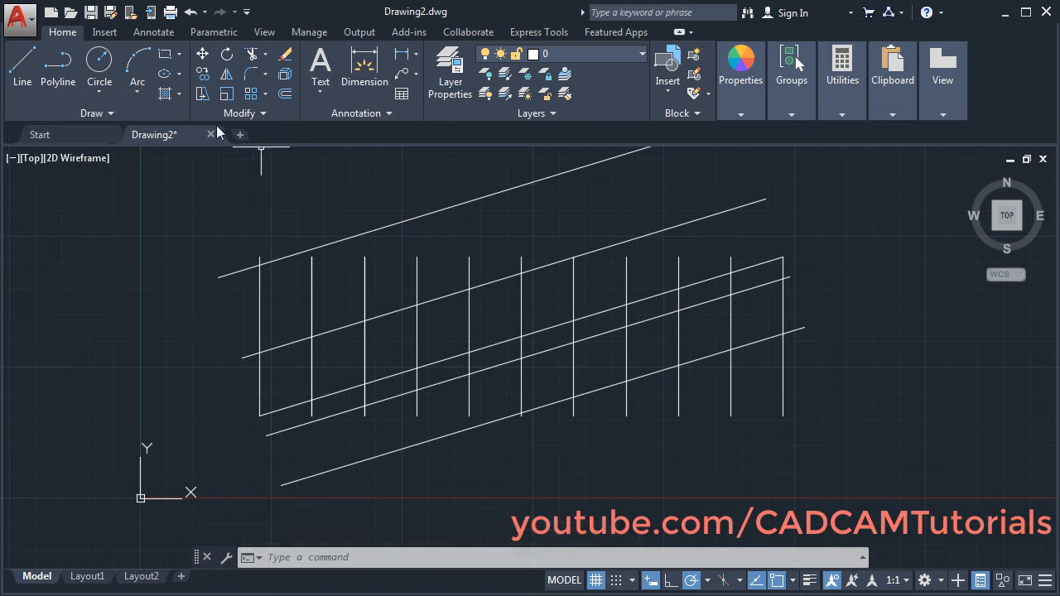
click(98, 67)
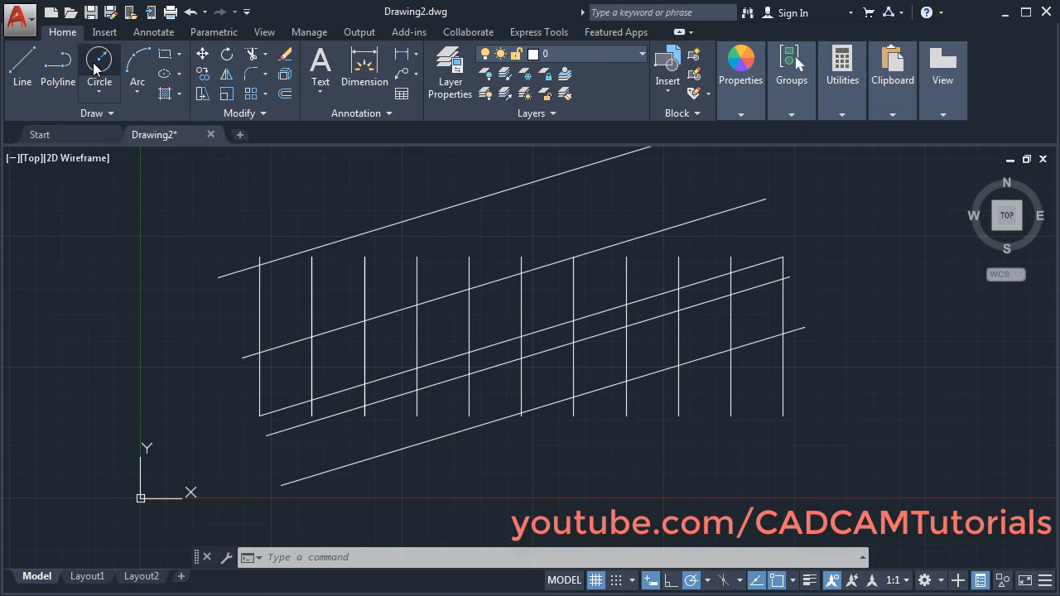
click(523, 336)
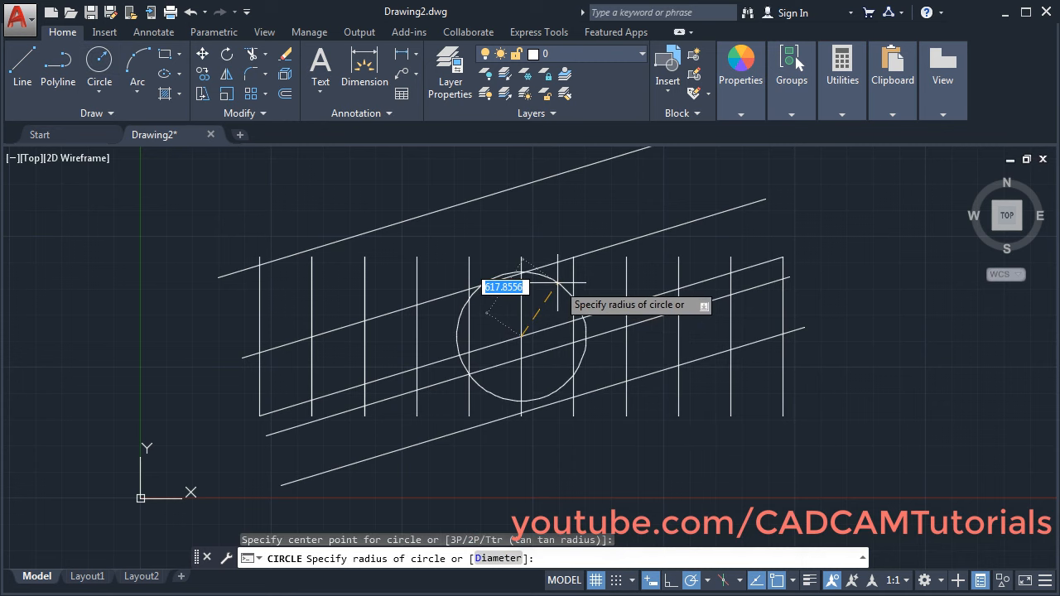
click(568, 291)
scroll(568, 292, up, 2)
middle_drag(627, 315, 645, 292)
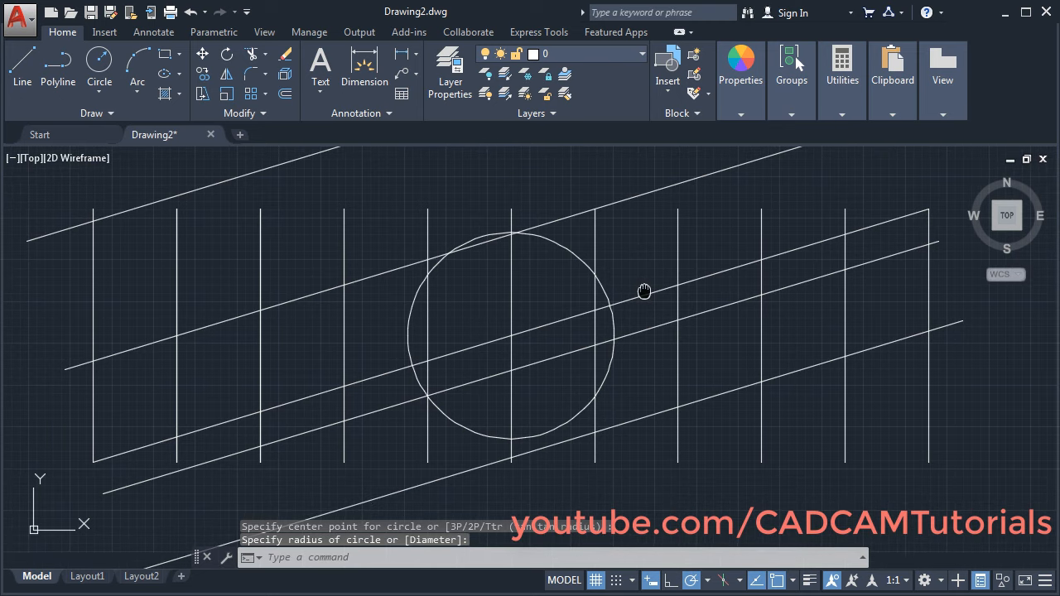
Offset the circle 200 inward with its source erased, and finish the Offset command
click(286, 96)
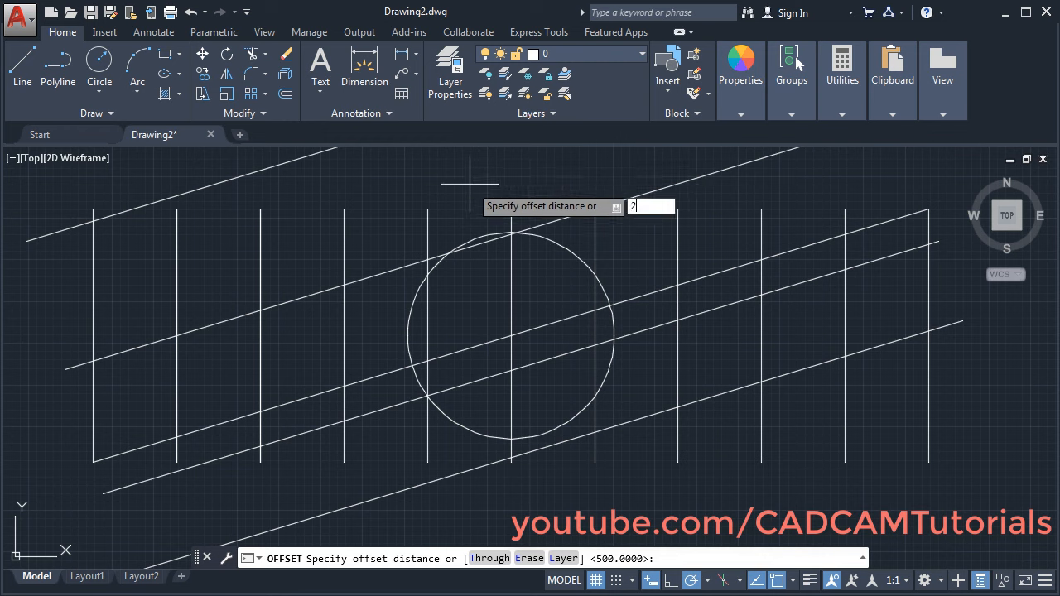
key(Return)
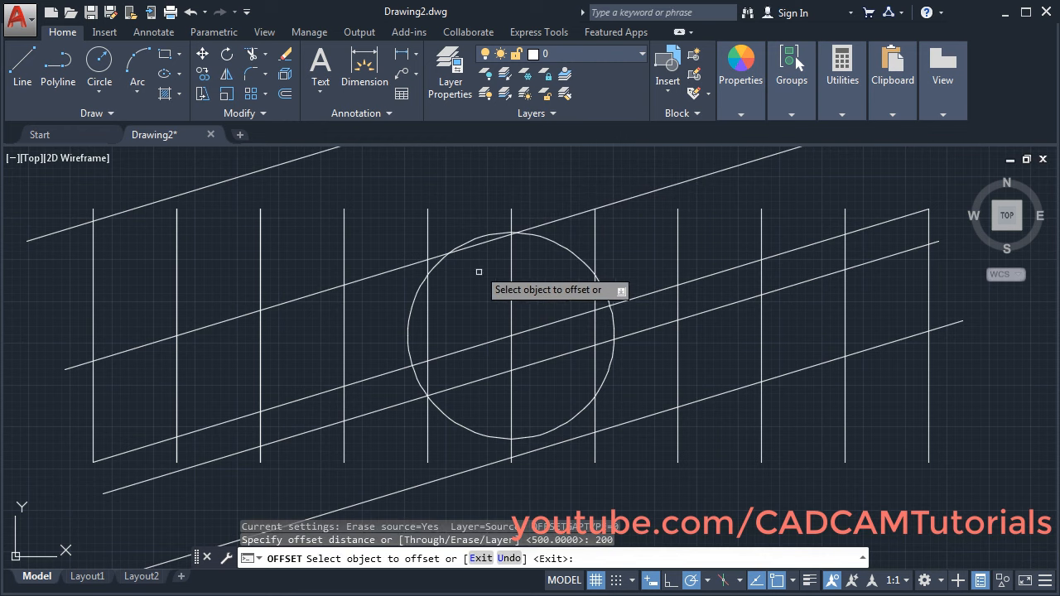
click(560, 245)
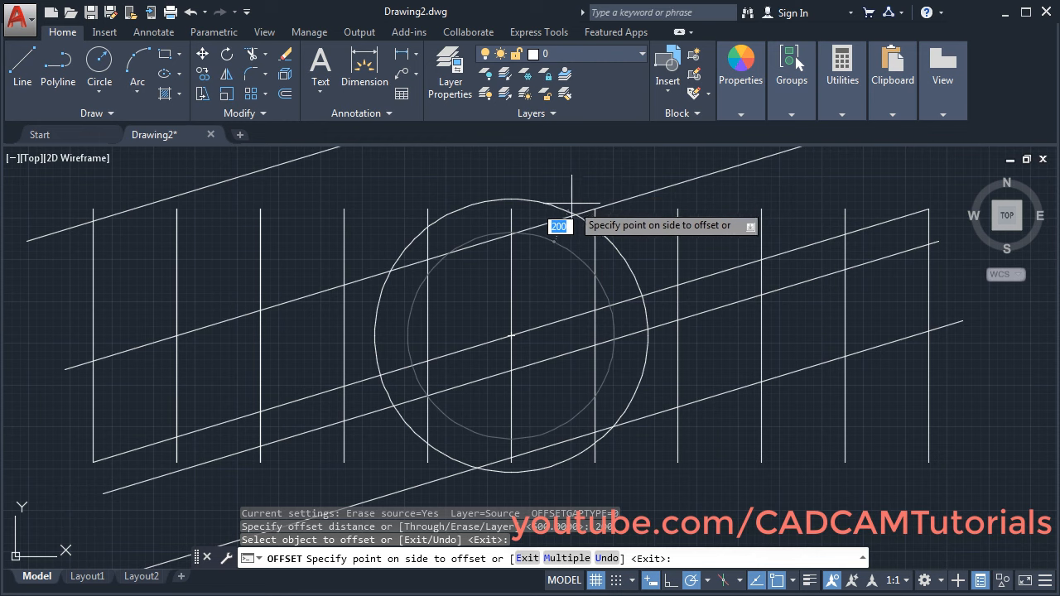
click(534, 286)
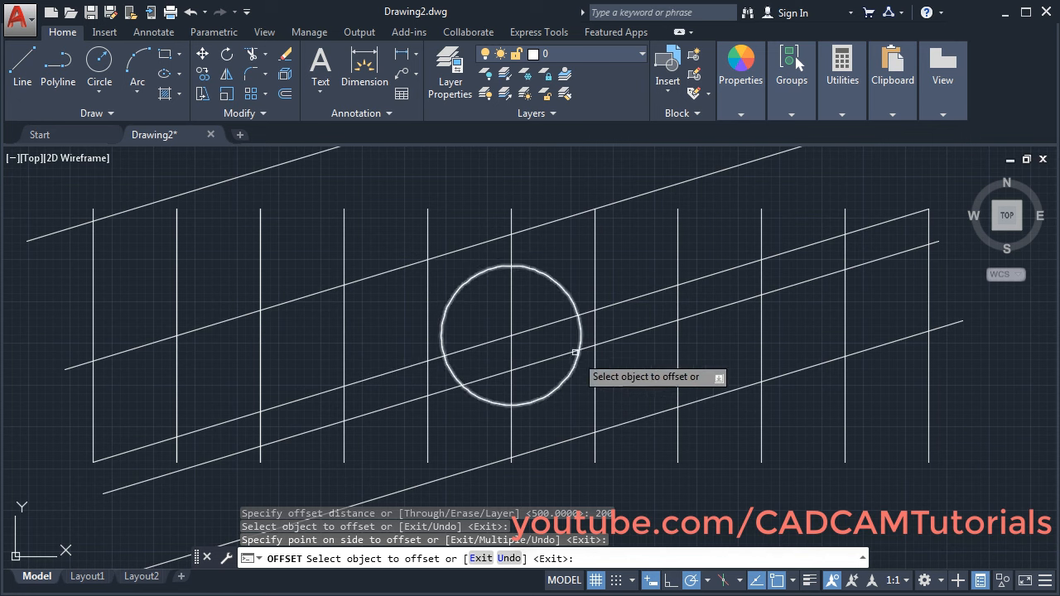
key(Return)
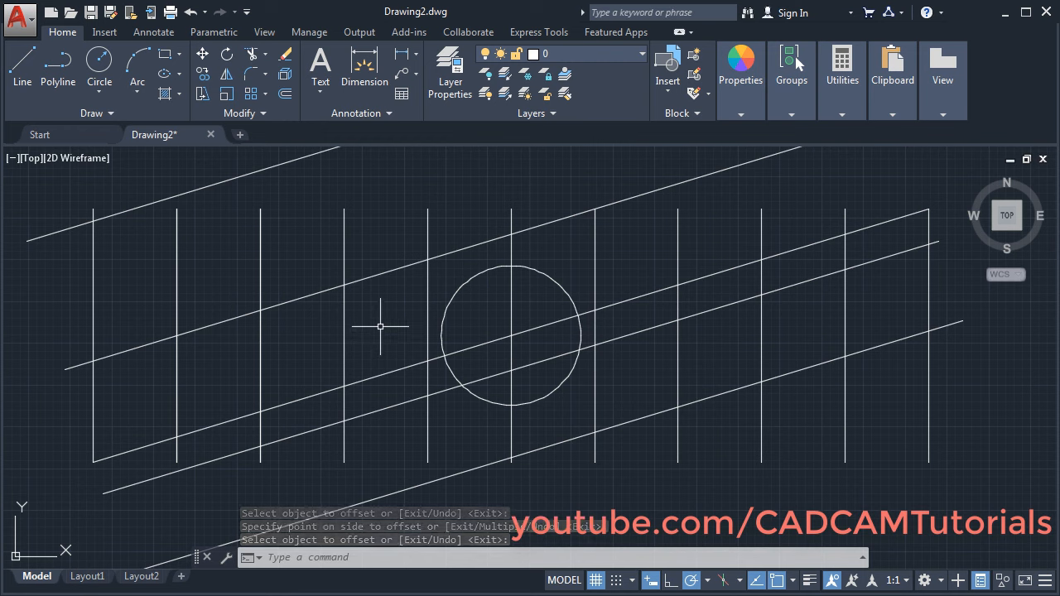
Restart Offset and set its Erase option to No so source objects are kept
key(Return)
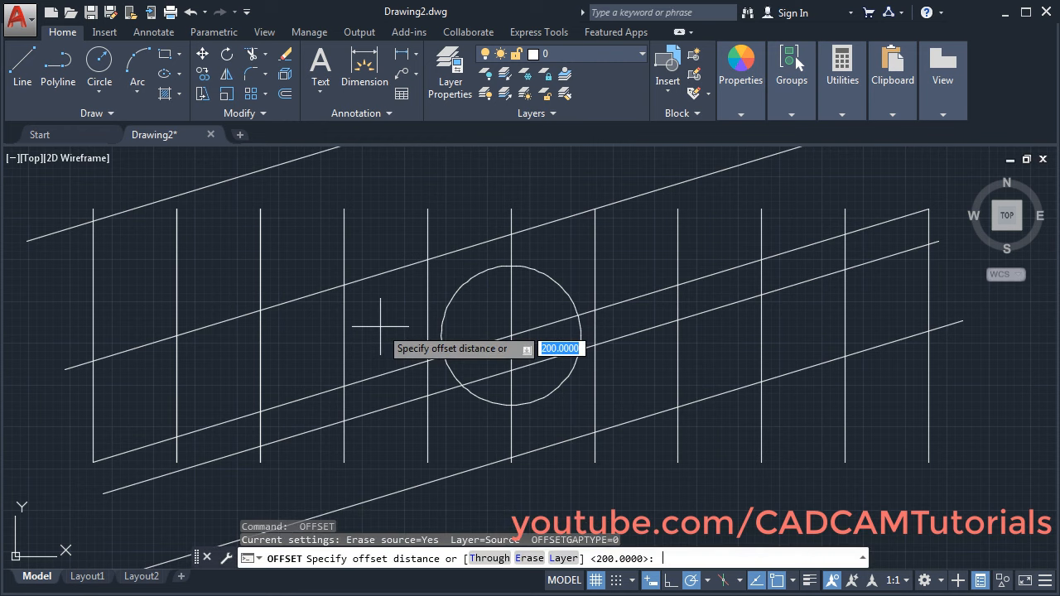
click(531, 559)
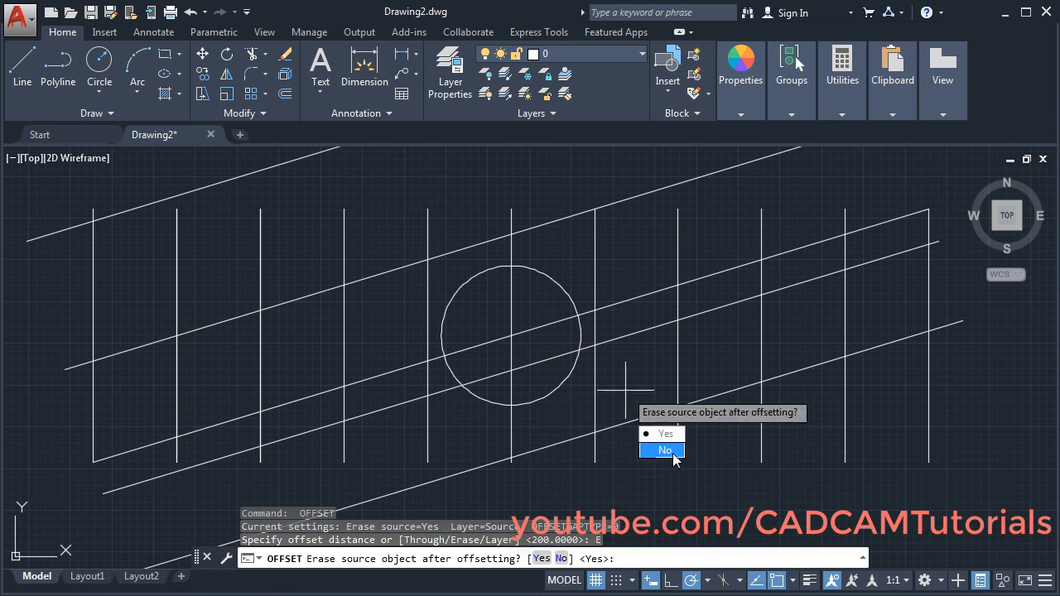
click(665, 451)
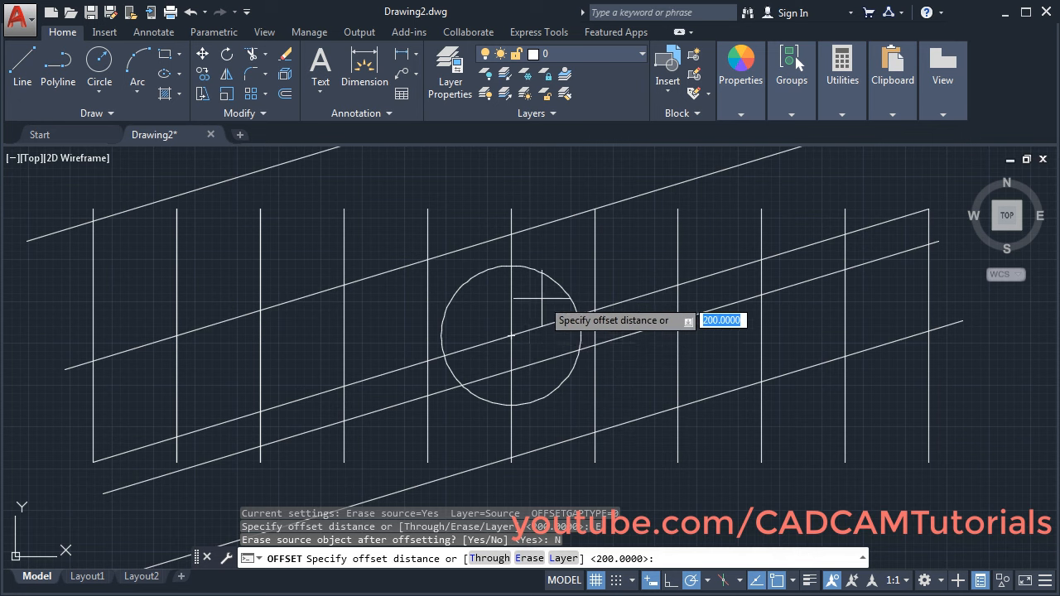
Offset the circle outward three times in succession by 200, using each new circle as the next source
key(Return)
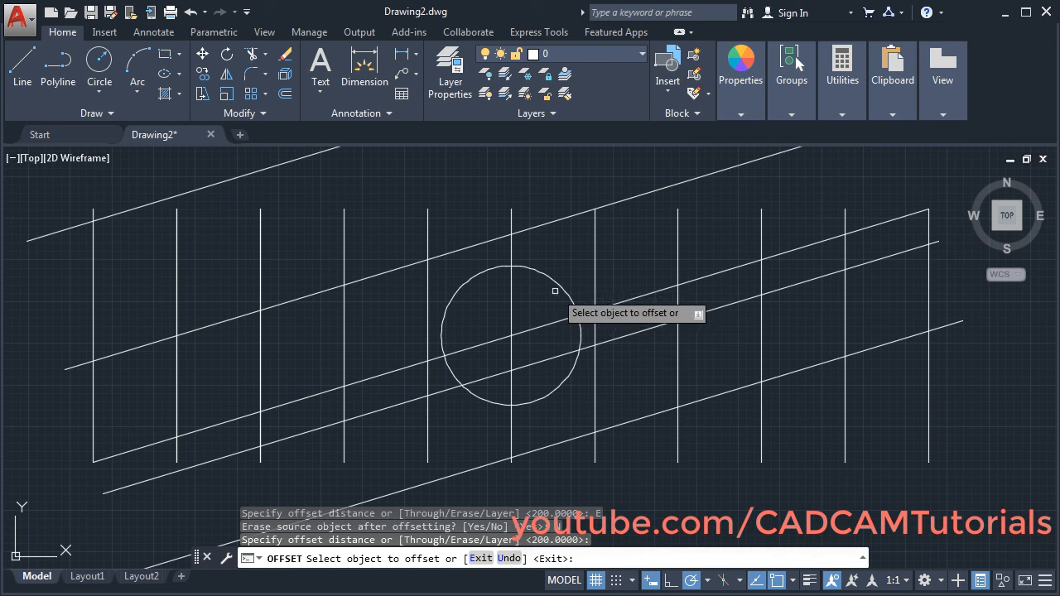
click(558, 285)
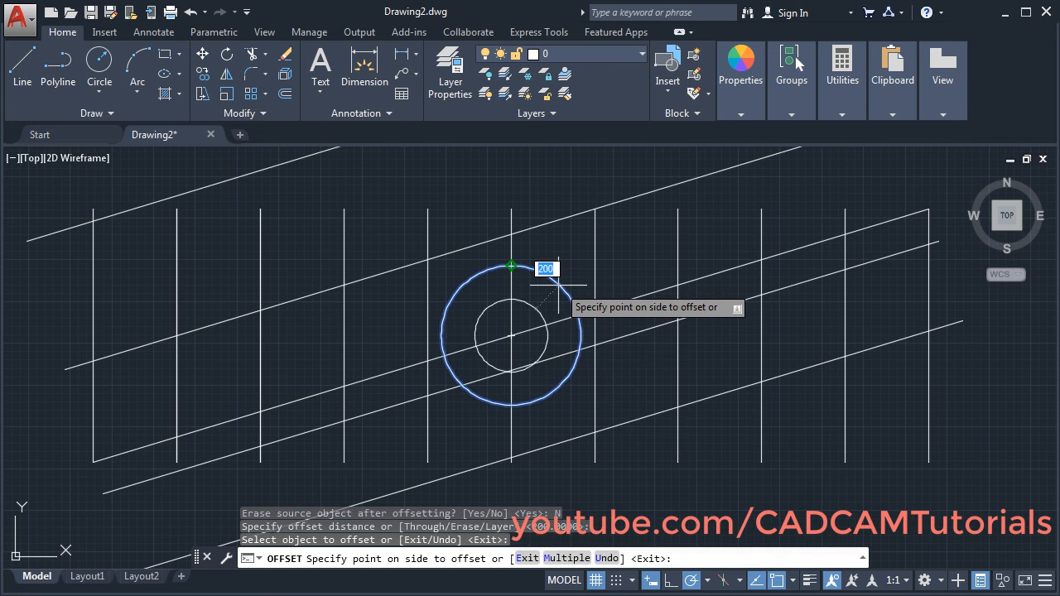
click(574, 242)
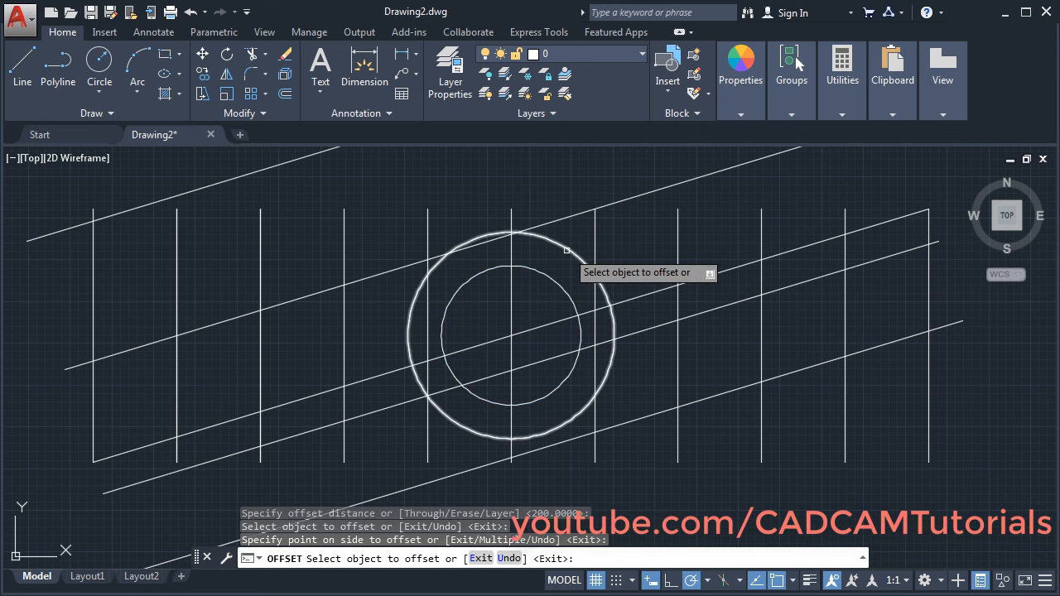
click(566, 247)
click(555, 176)
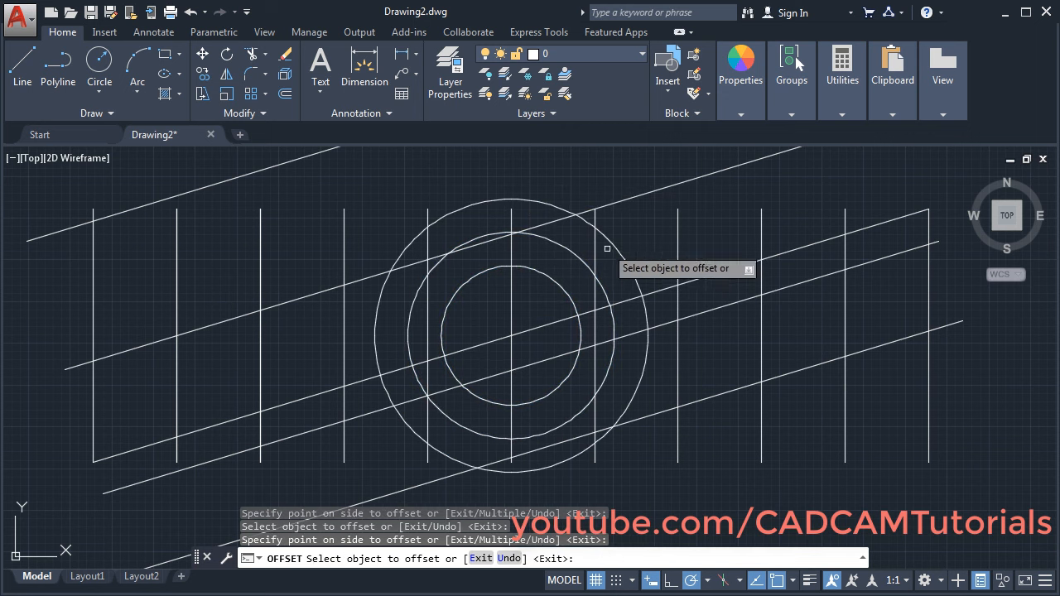
click(638, 279)
click(633, 240)
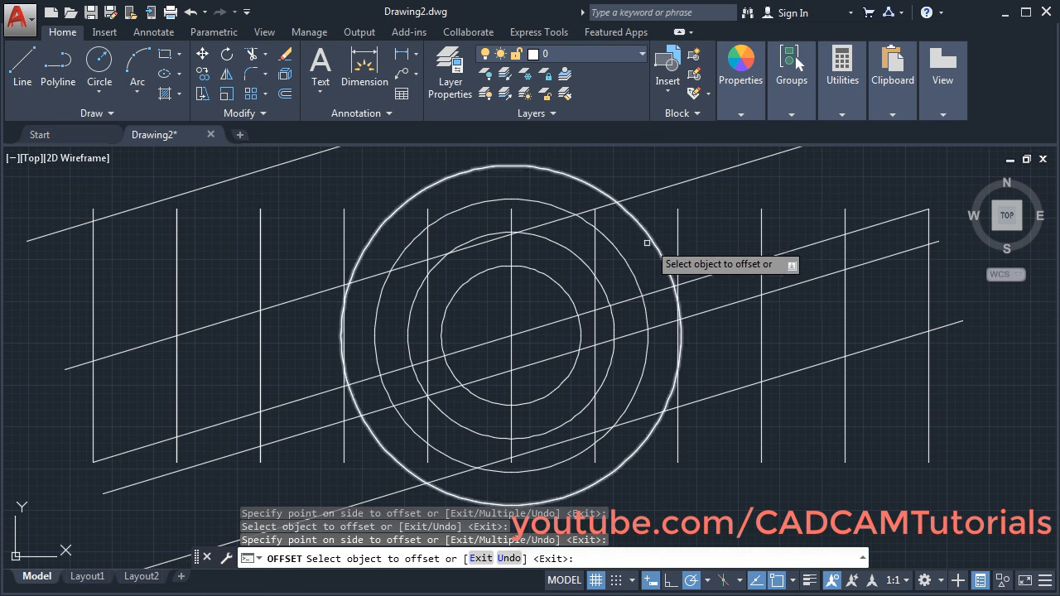
Offset the original circle 200 inward and finish the Offset command
click(556, 280)
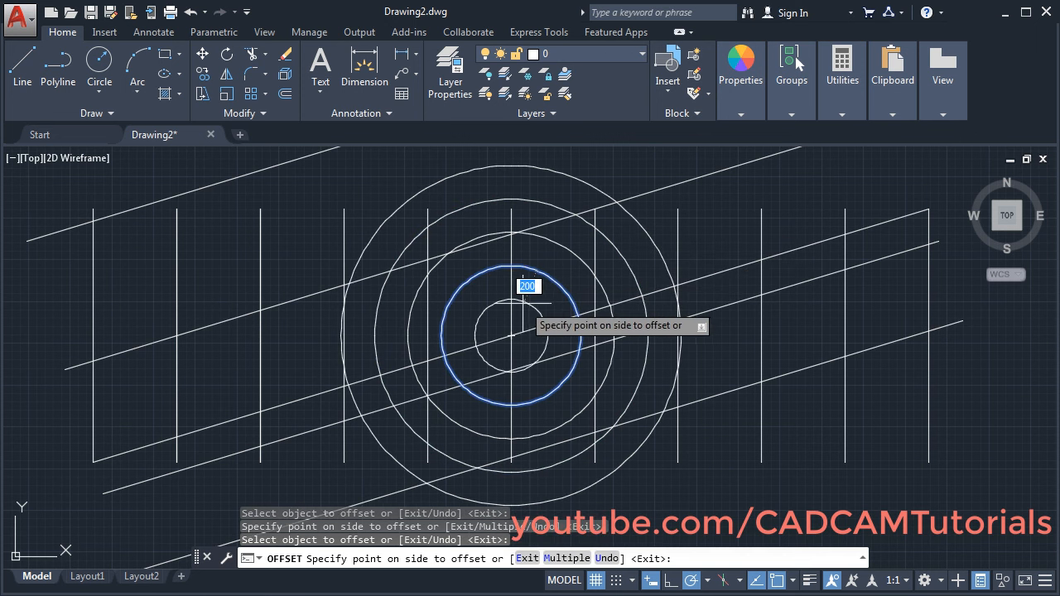
click(533, 302)
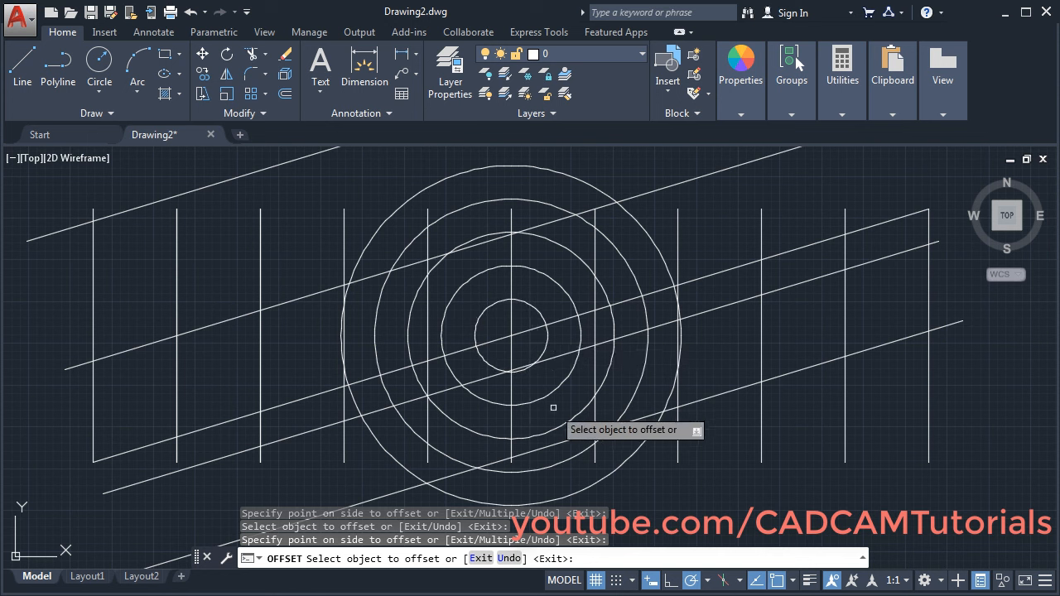
key(Return)
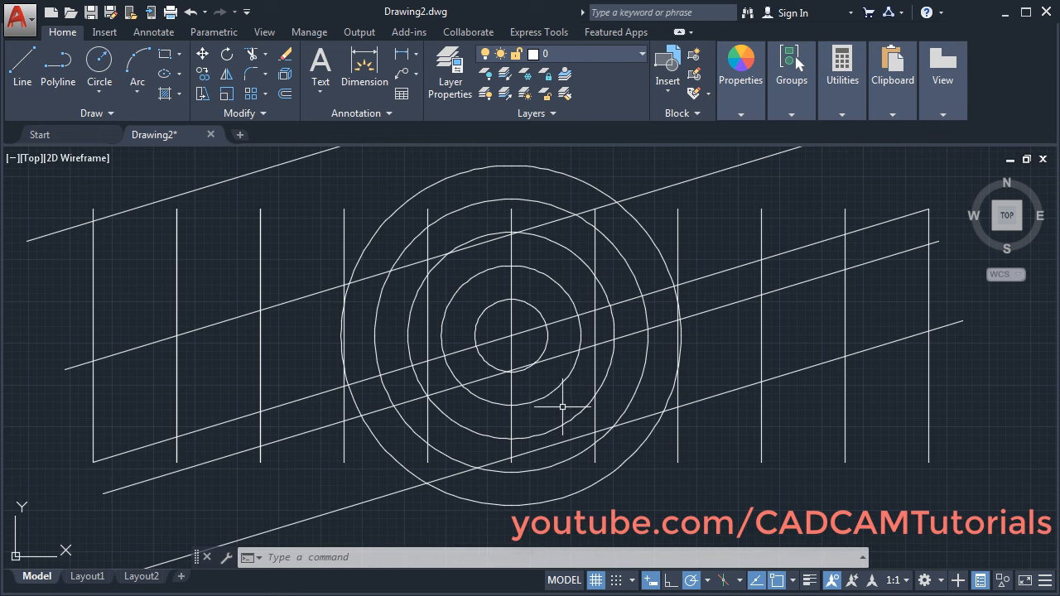
Trim the upper part of the second-smallest circle, using the original diagonal line as the cutting edge
middle_drag(563, 408, 582, 450)
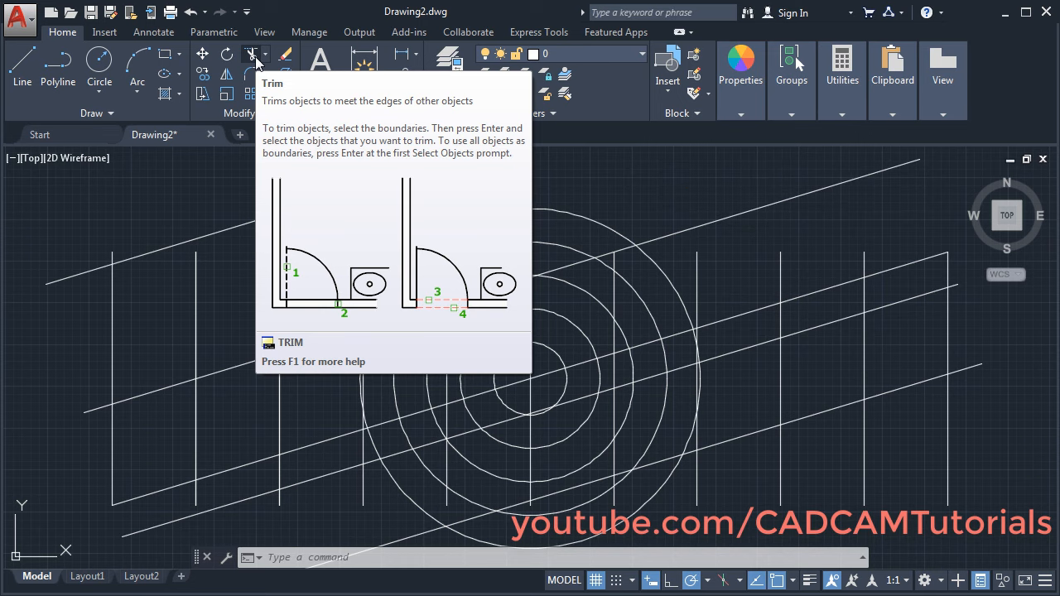
click(250, 55)
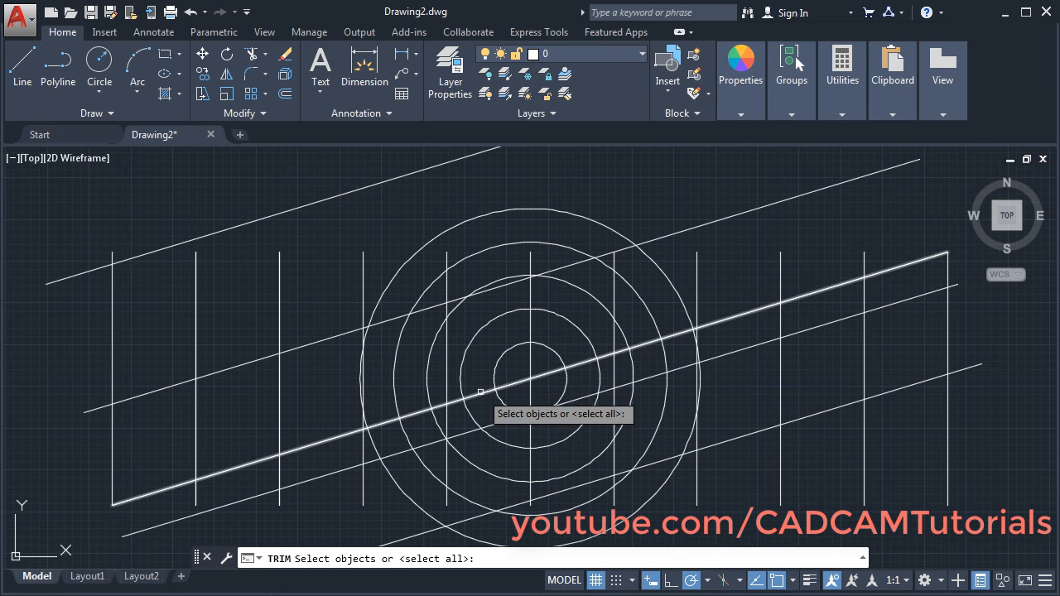
click(482, 393)
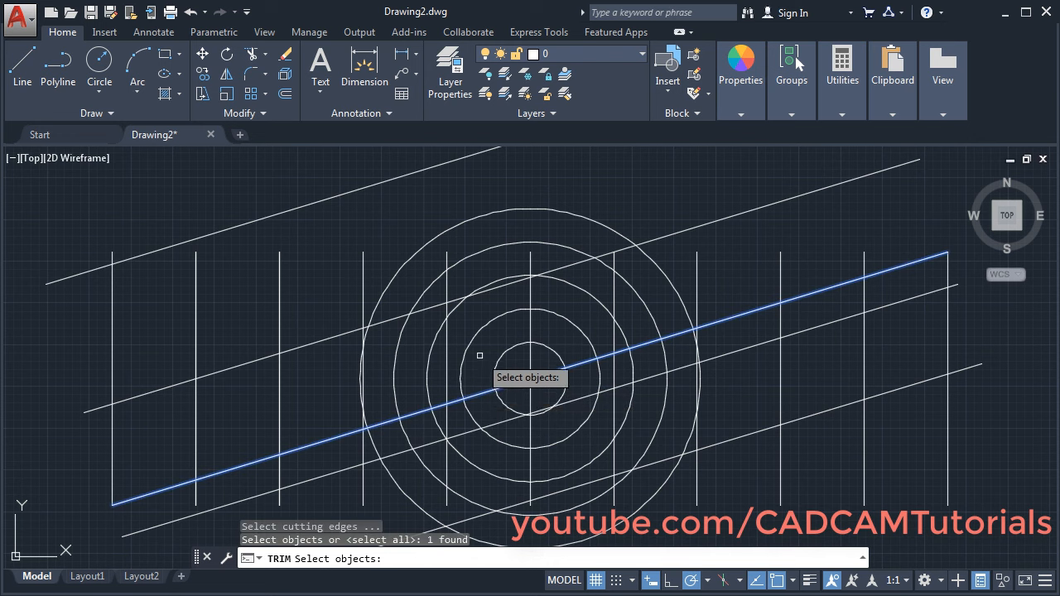
key(Return)
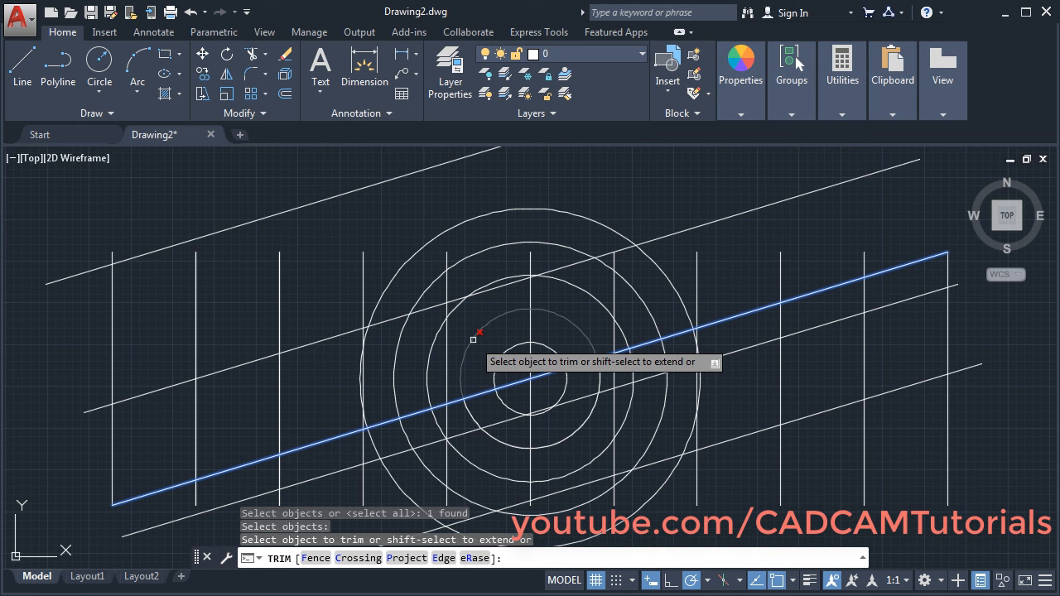
click(473, 340)
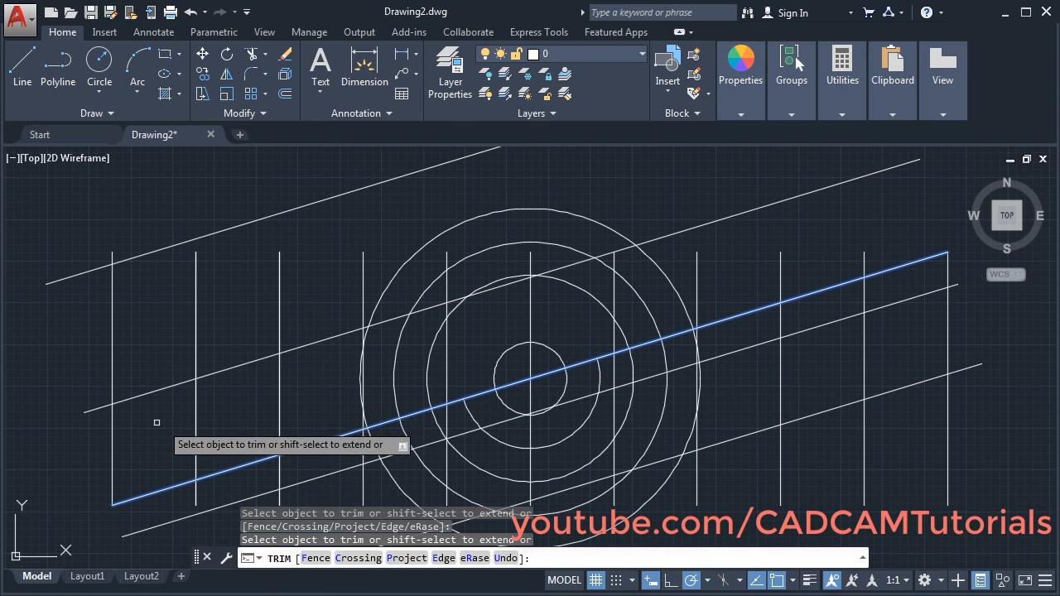
Trim the second to fourth vertical lines and the outermost circle above the original diagonal with a crossing window, and finish Trim
click(375, 271)
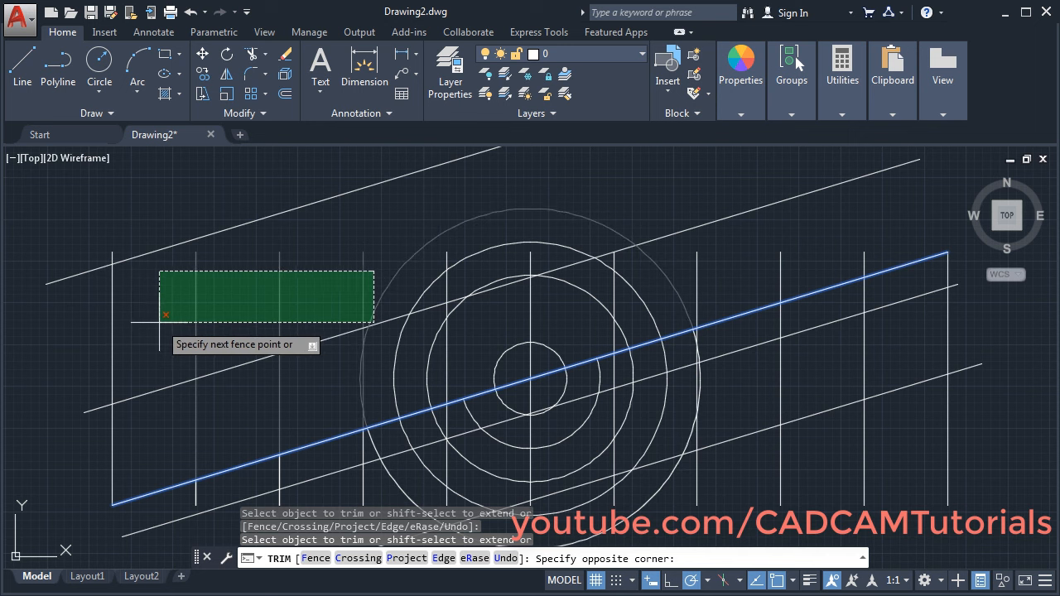
click(161, 320)
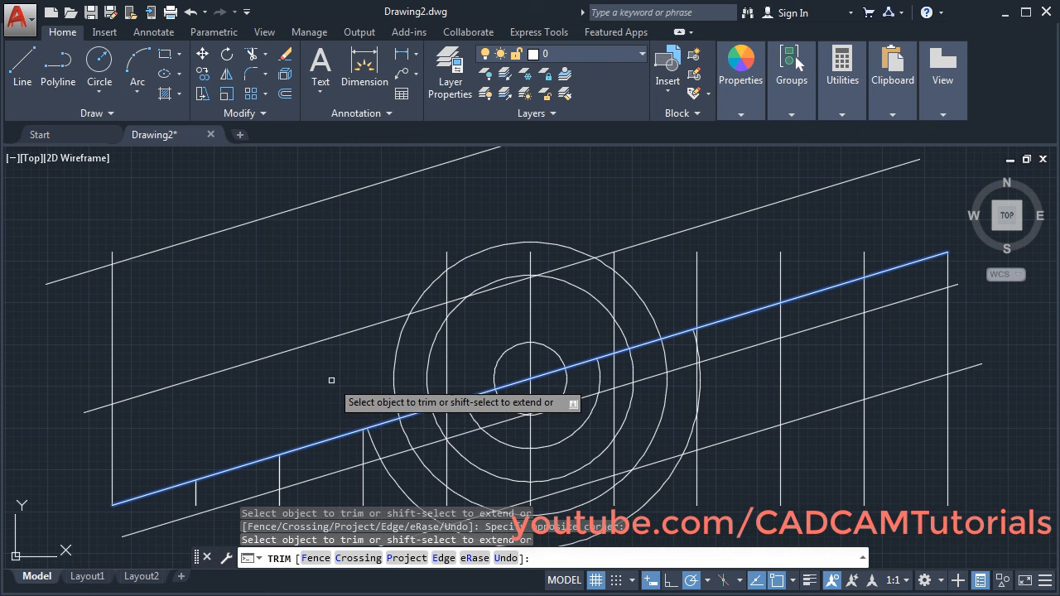
key(Return)
mouse_move(339, 374)
middle_down()
mouse_move(367, 395)
mouse_move(348, 362)
mouse_move(362, 372)
middle_up()
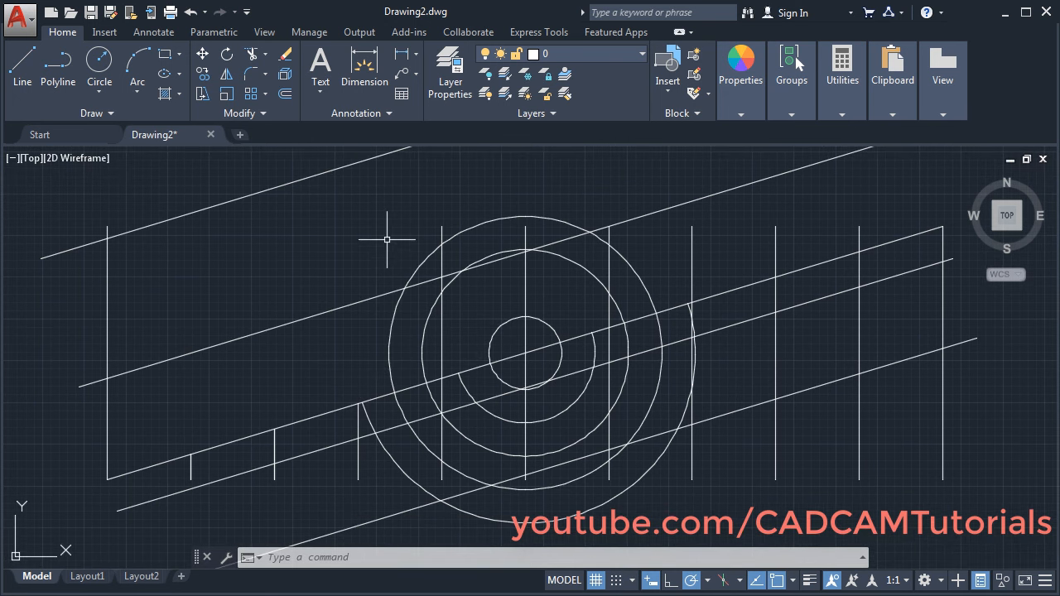
Restart Trim with all objects as cutting edges and trim the first vertical line's upper stub and the upper two diagonals' ends beyond that line
click(252, 54)
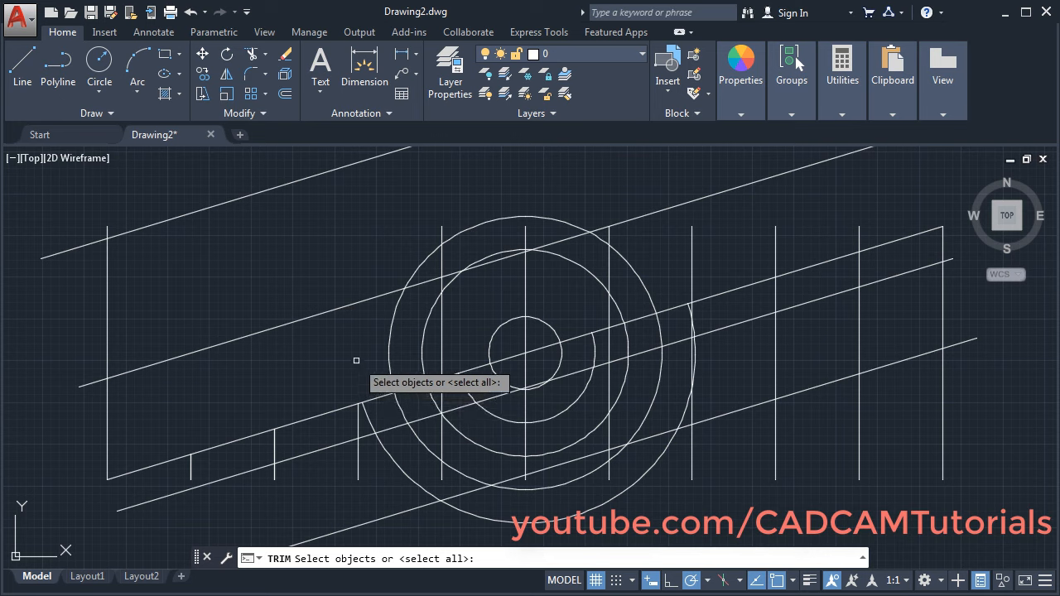
key(Return)
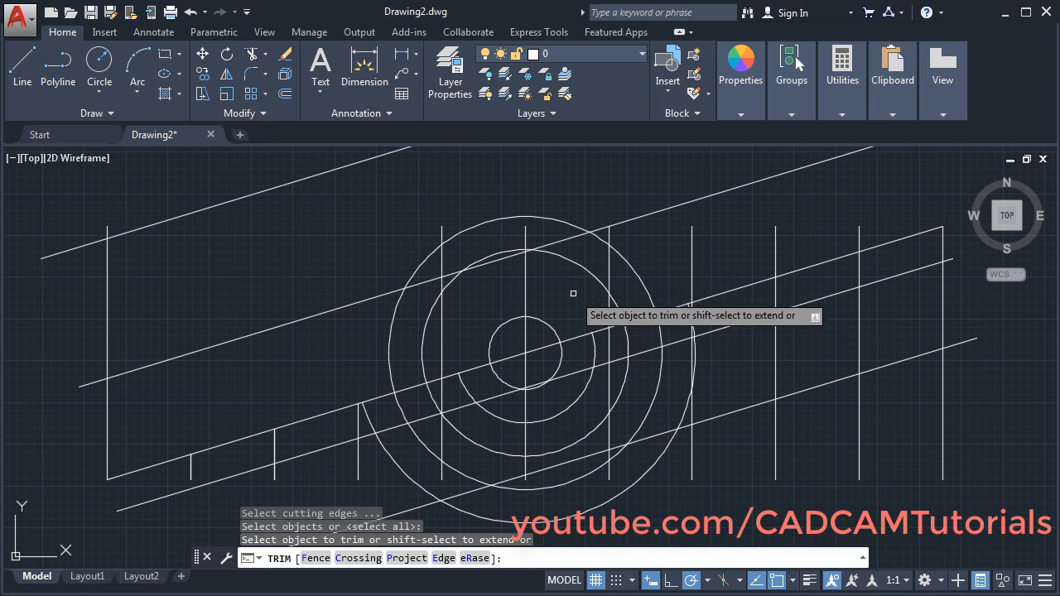
click(106, 228)
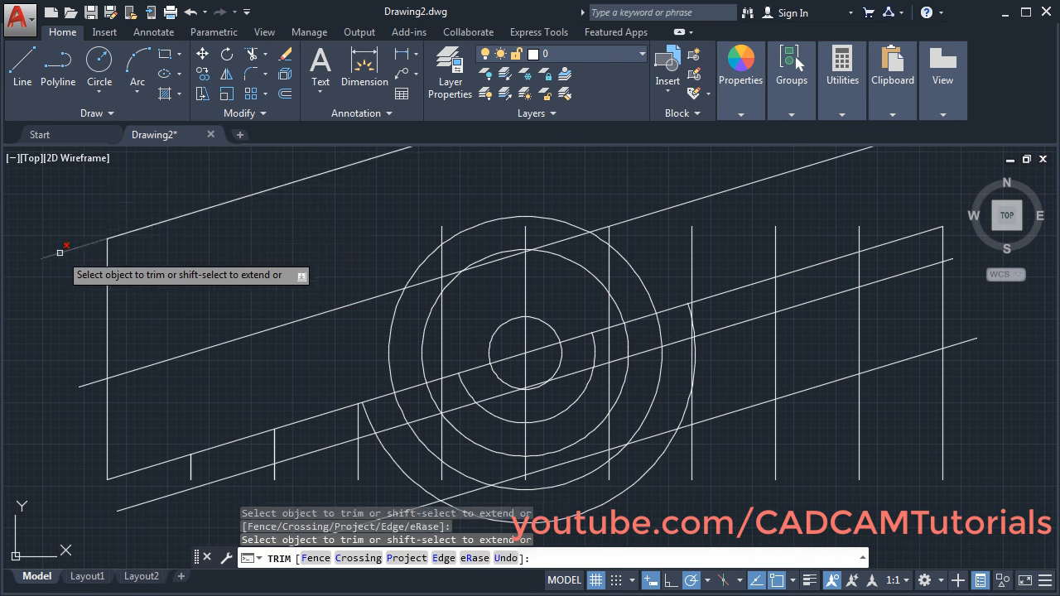
click(91, 383)
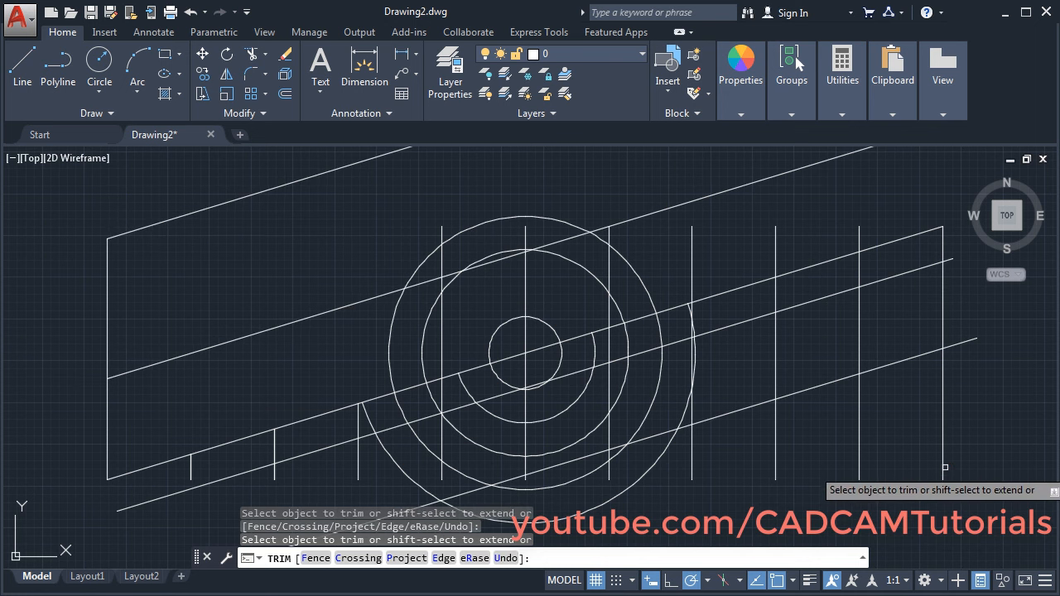
Trim the last four vertical lines and the outermost circle below the lowest diagonal, and the fifth vertical line below the original diagonal
click(983, 449)
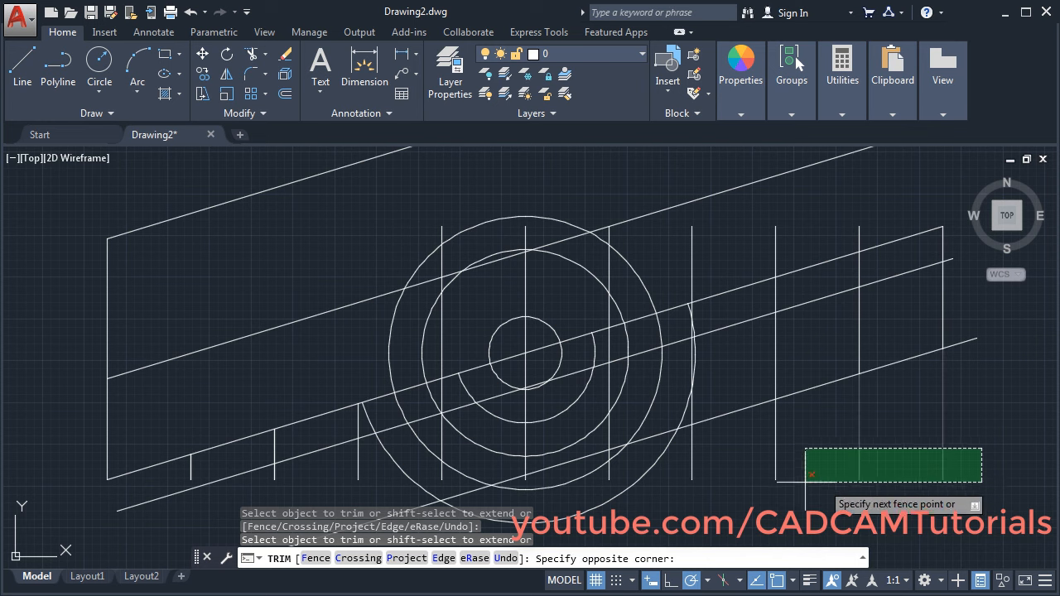
click(669, 492)
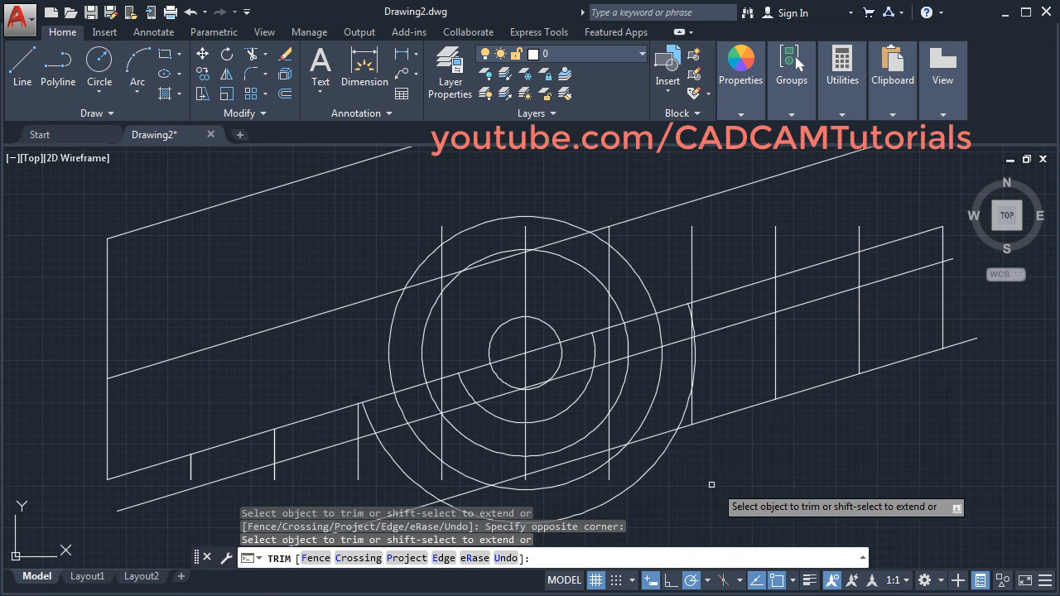
click(634, 492)
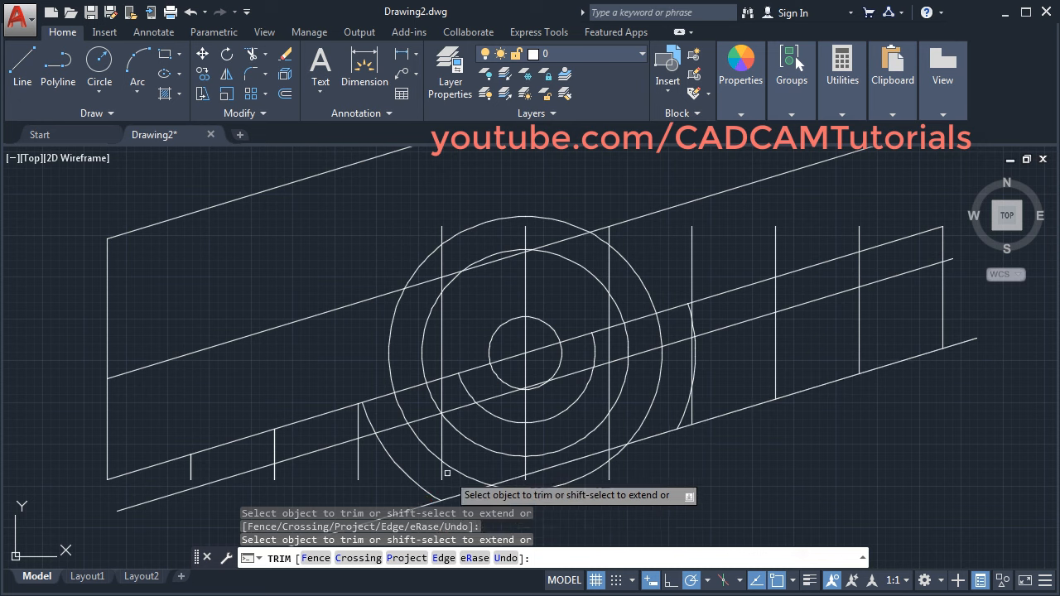
click(441, 447)
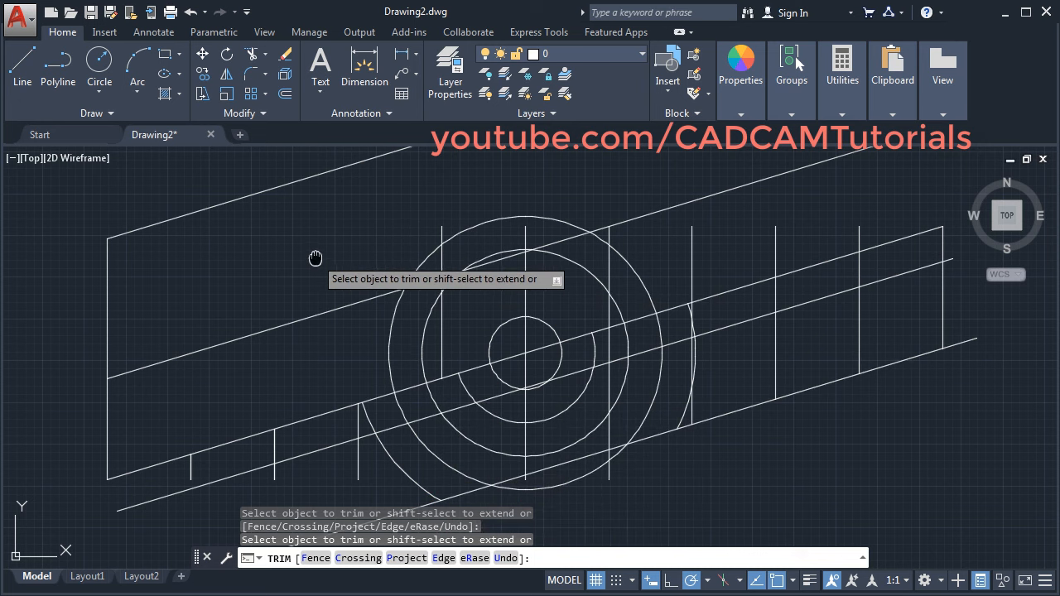
Trim the tenth vertical line above the second-lowest diagonal, try trimming its remaining part, and finish Trim
middle_drag(314, 259, 330, 276)
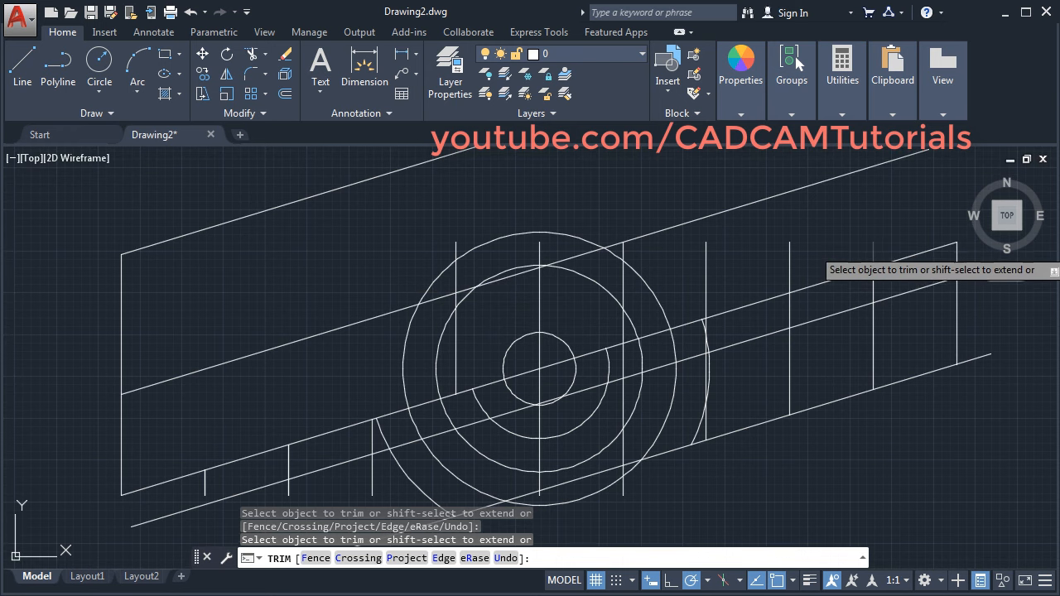
click(874, 257)
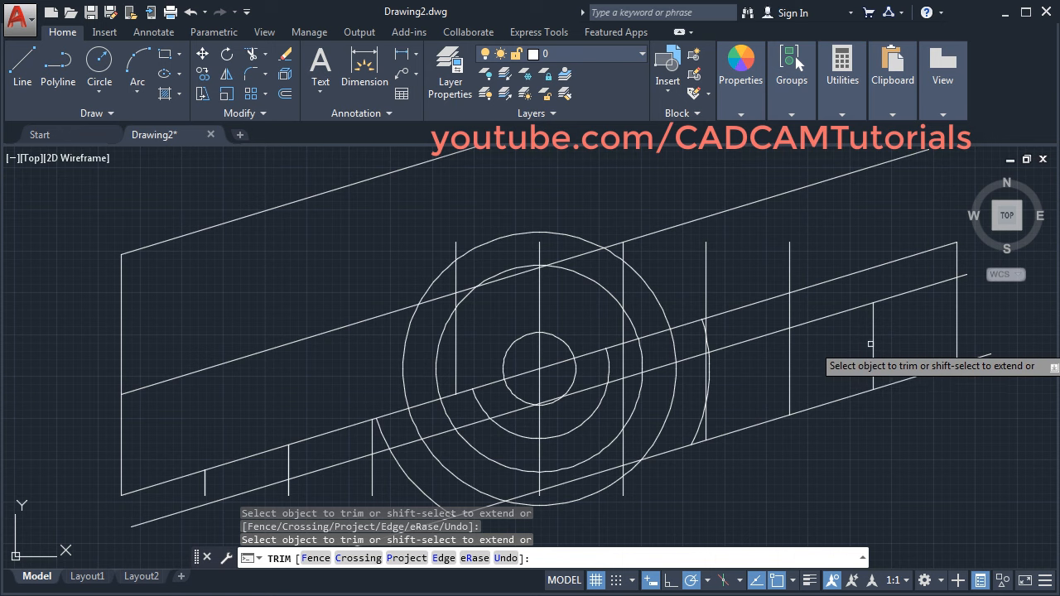
click(872, 342)
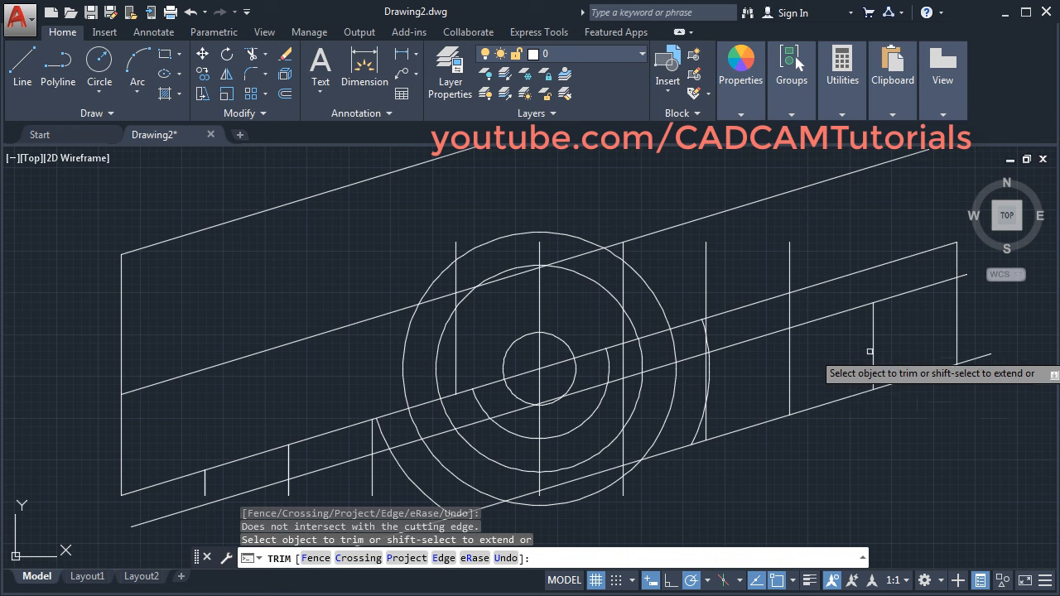
click(861, 331)
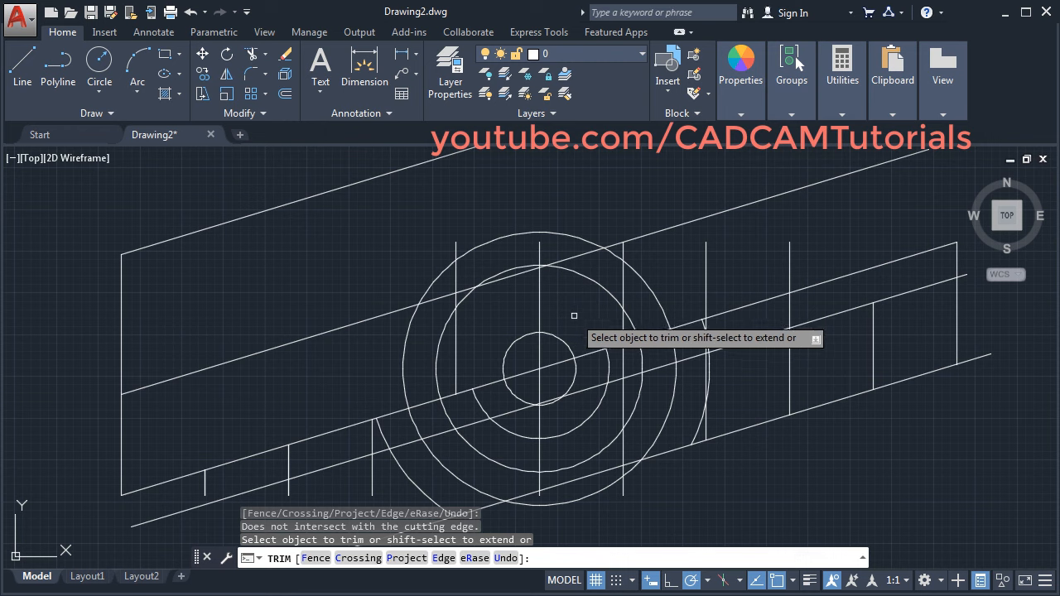
key(Return)
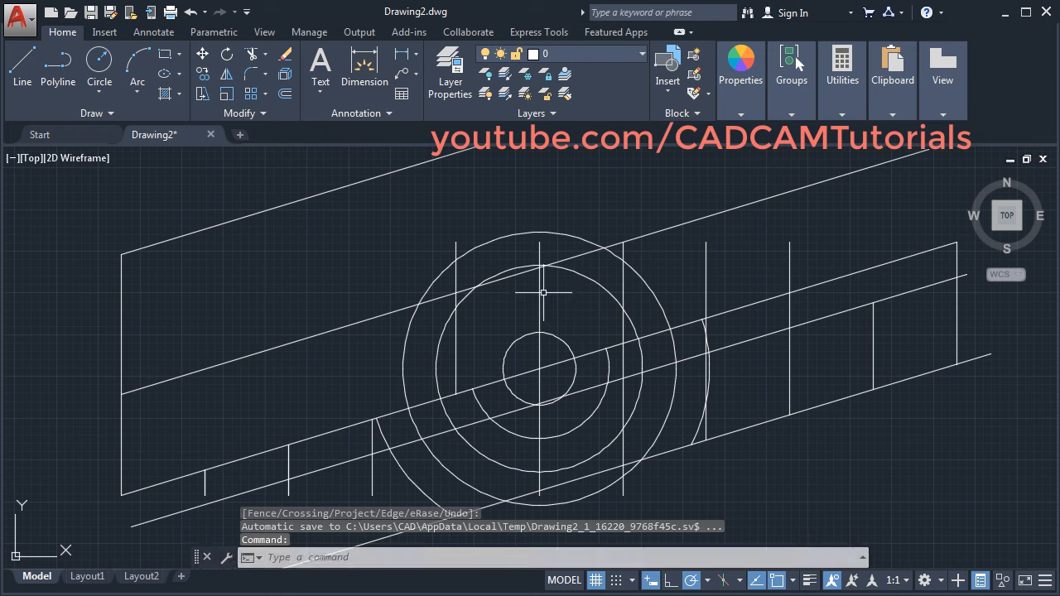
Restart Trim with all objects as cutting edges and trim segments of the fifth and seventh vertical lines inside the circles above the original diagonal
click(252, 56)
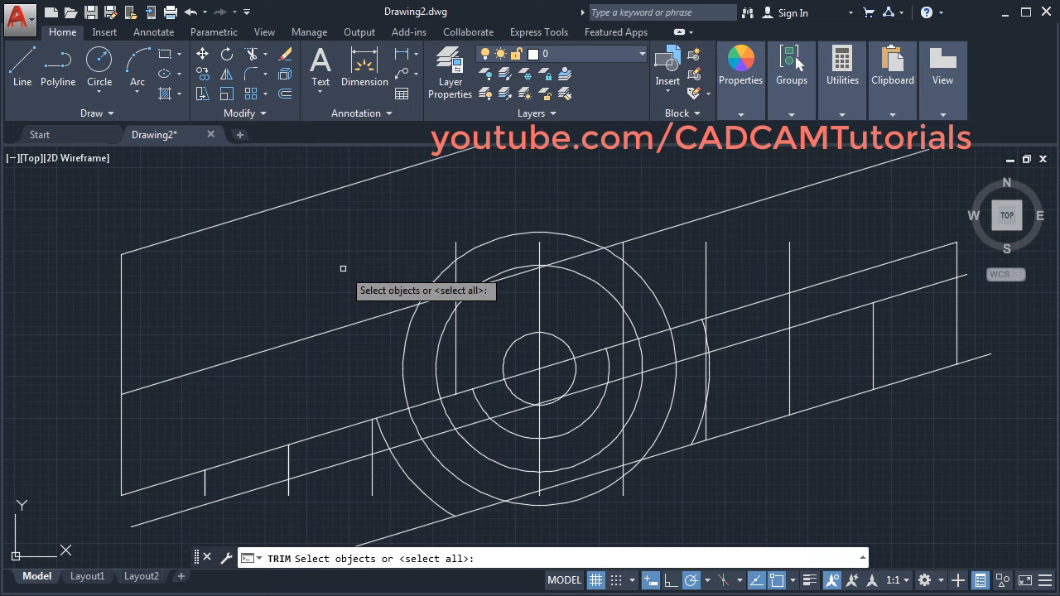
key(Return)
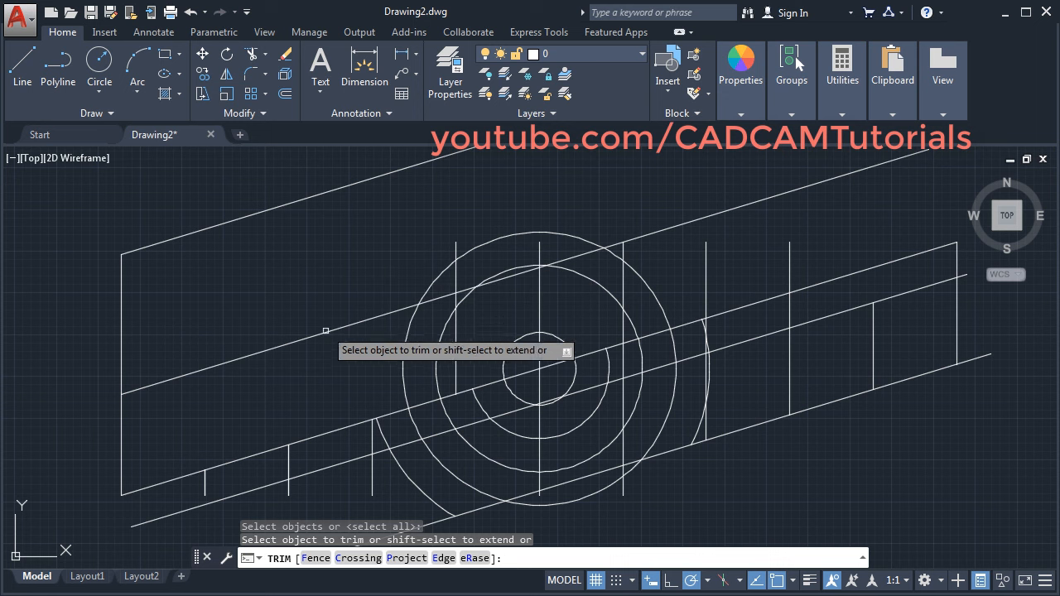
click(455, 362)
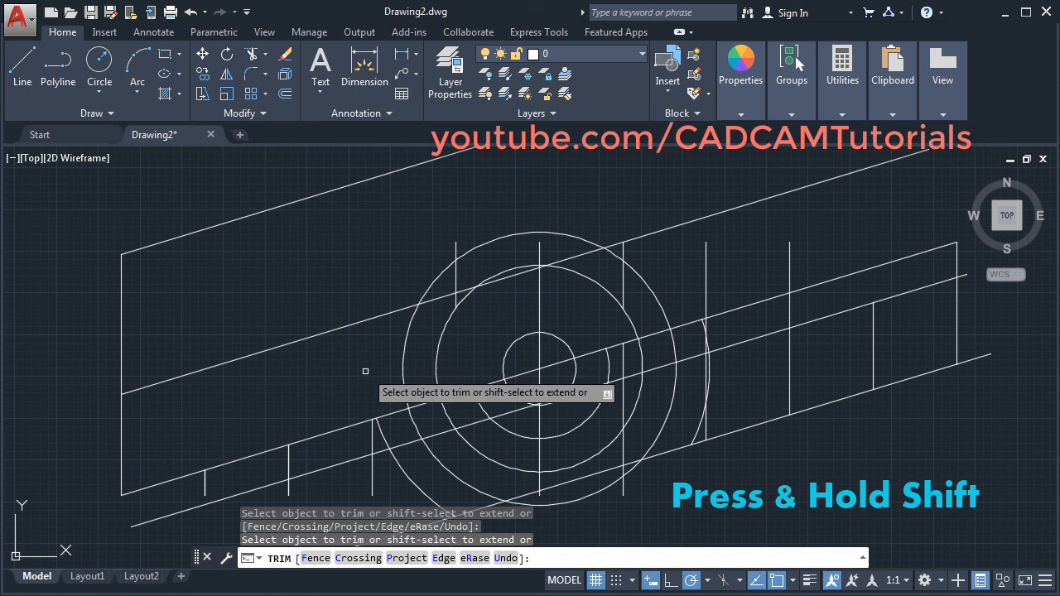
Extend the fourth and third vertical lines up to the uppermost diagonal from within the Trim command
shift+click(371, 435)
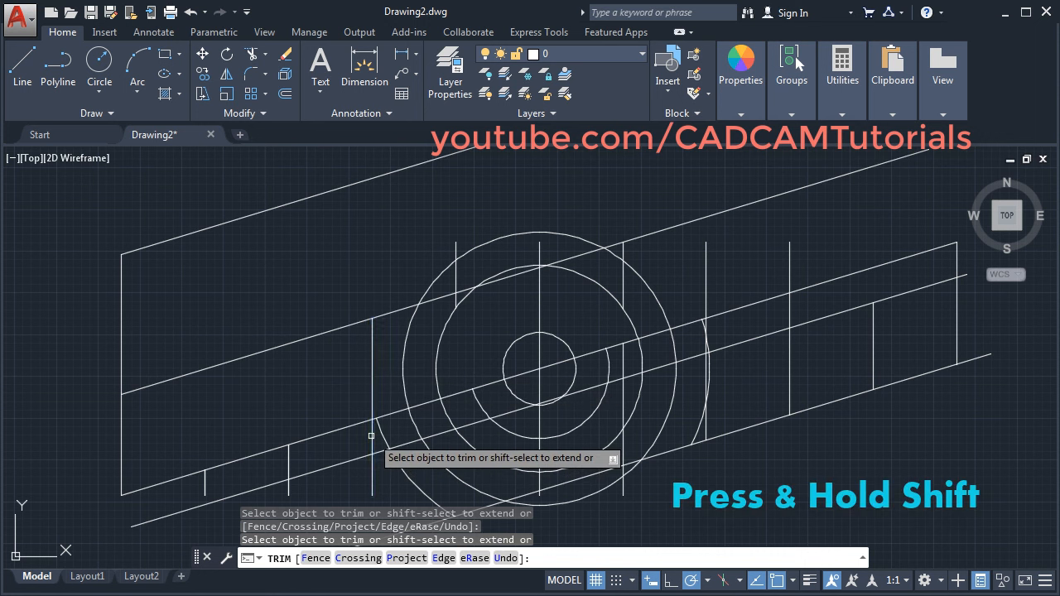
shift+click(372, 344)
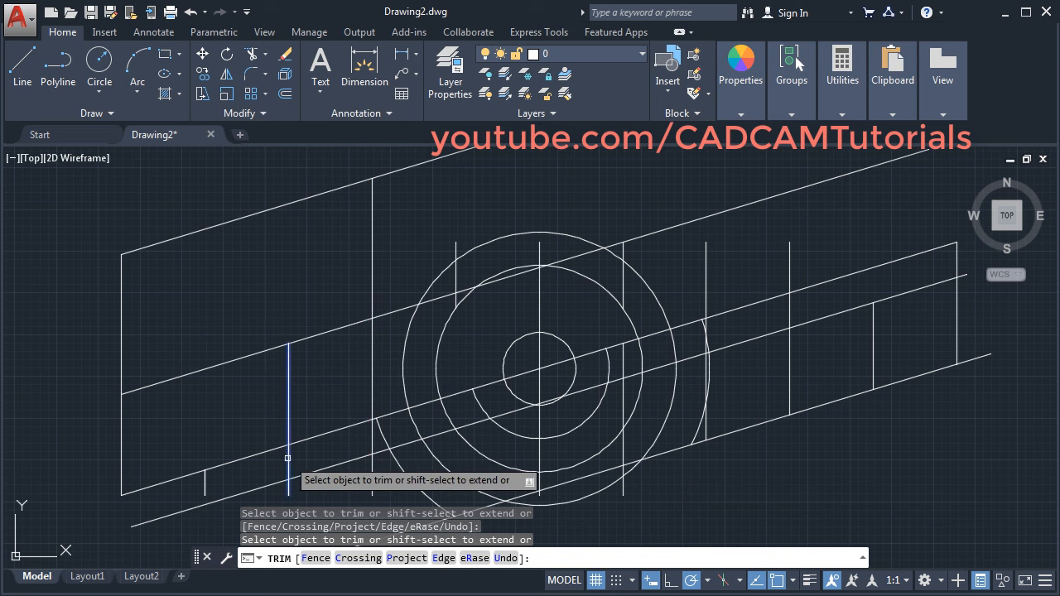
shift+click(288, 361)
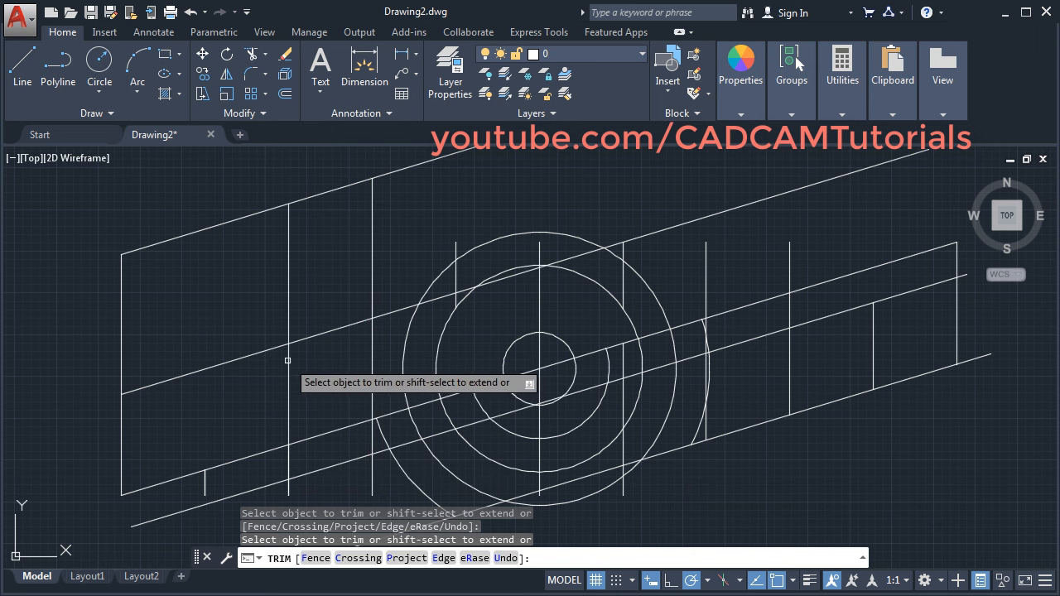
Extend the second, eighth, ninth and tenth vertical lines up to the second-highest diagonal from within Trim, and finish the command
shift+click(206, 480)
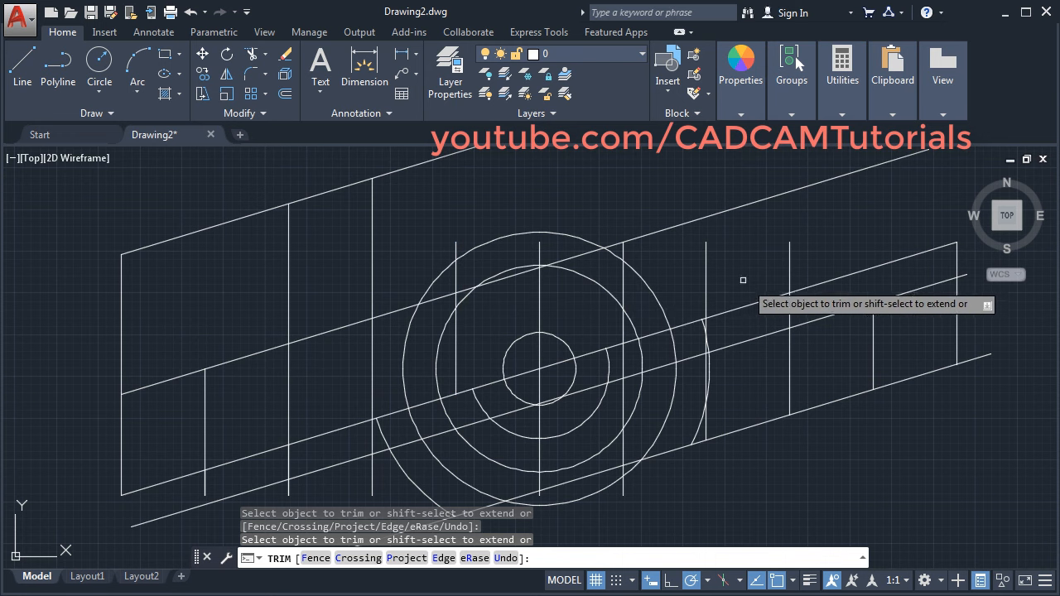
shift+click(790, 265)
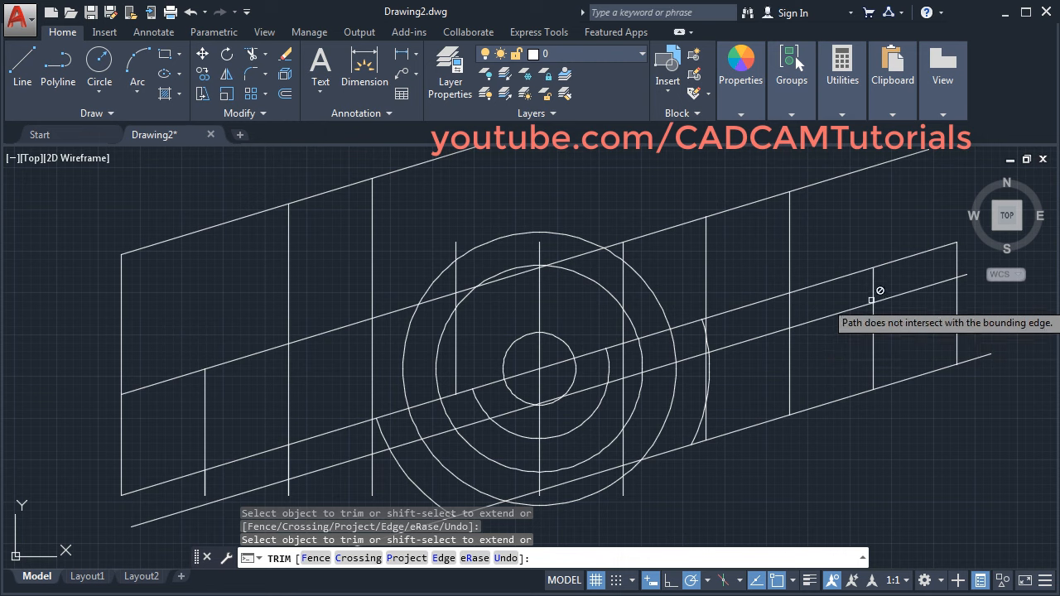
shift+click(874, 283)
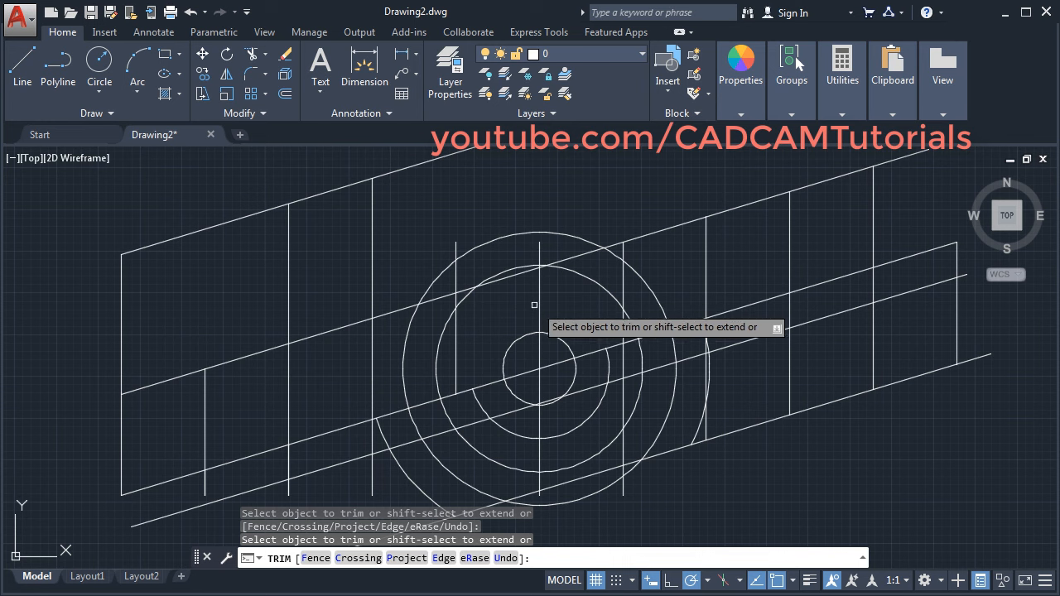
key(Return)
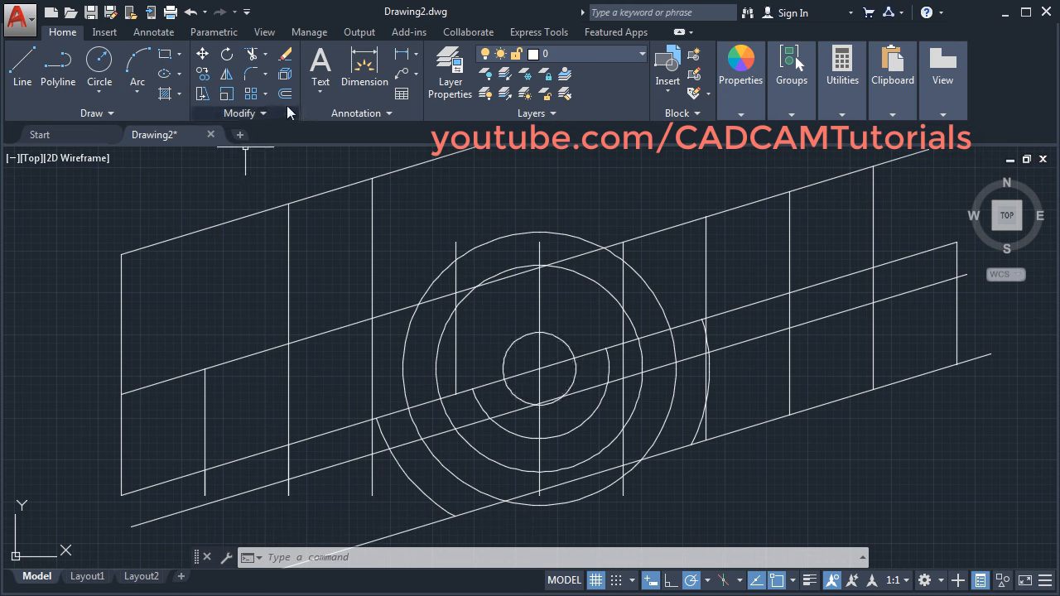
Extend the second vertical line up to the uppermost diagonal with the Extend command, using that diagonal as the boundary edge
click(266, 56)
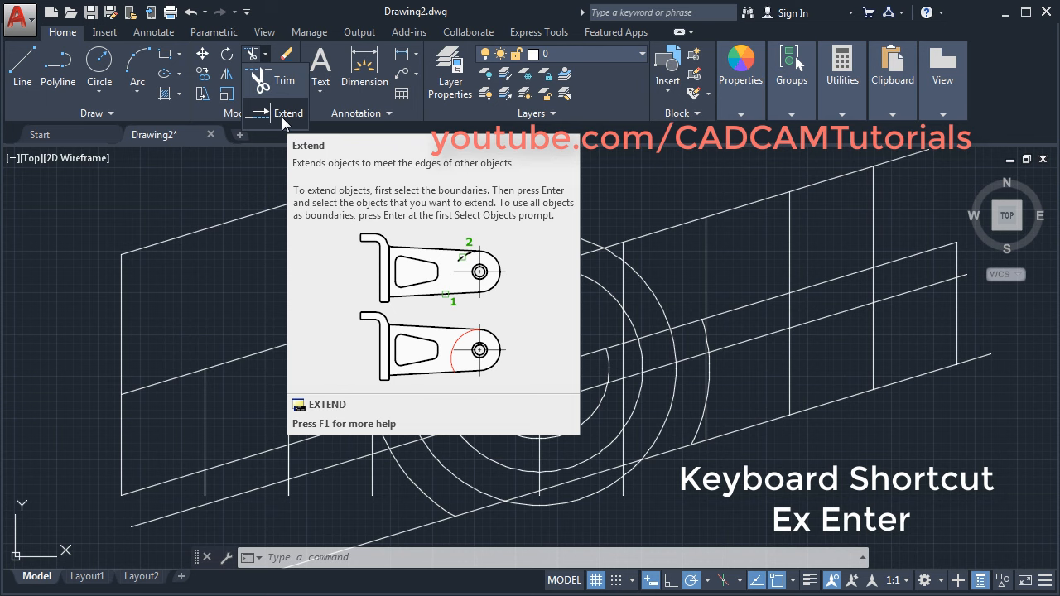
click(275, 118)
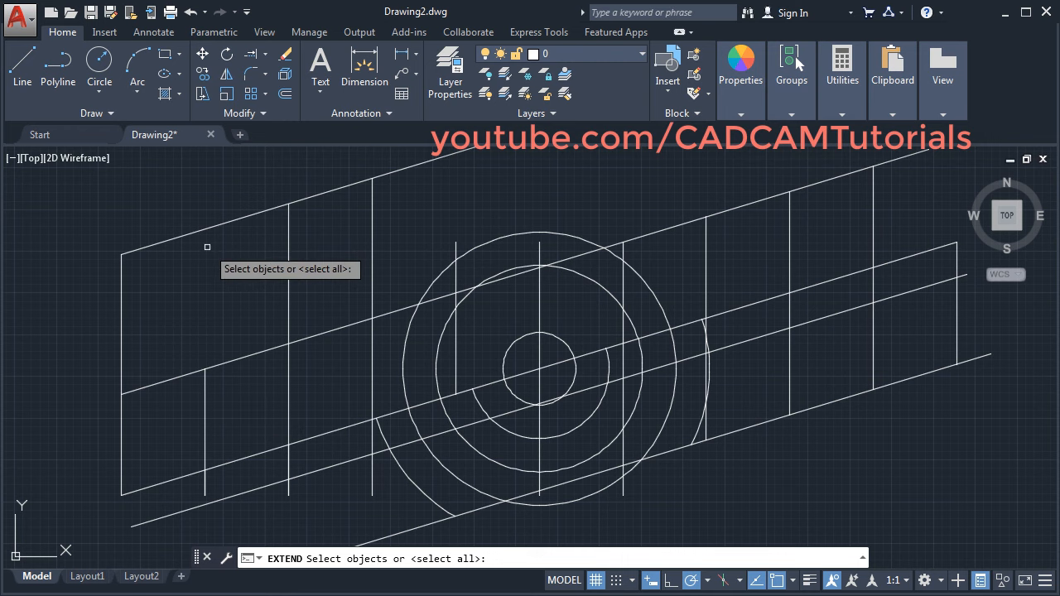
click(225, 226)
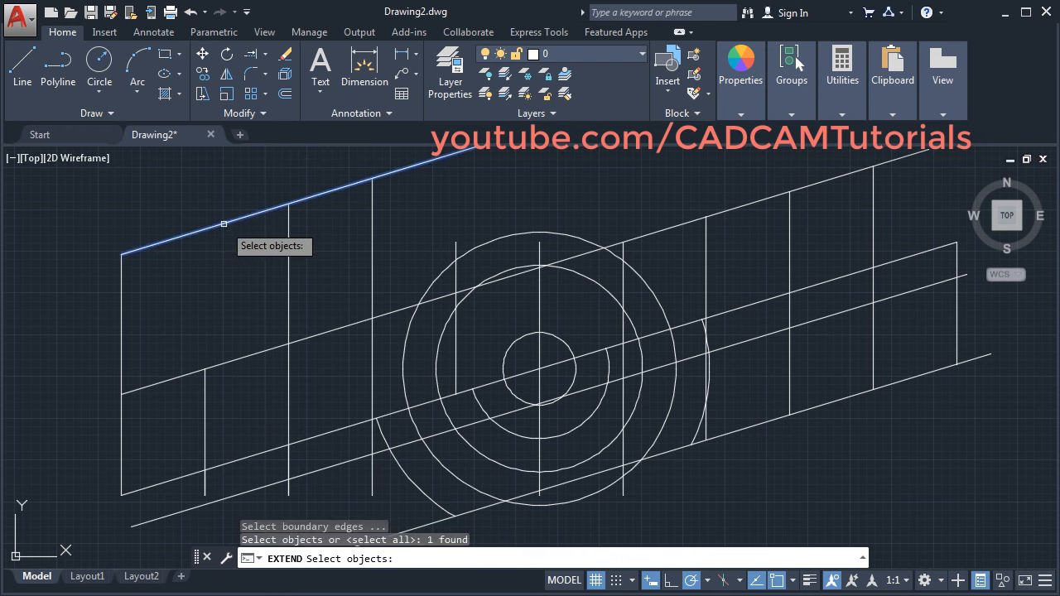
key(Return)
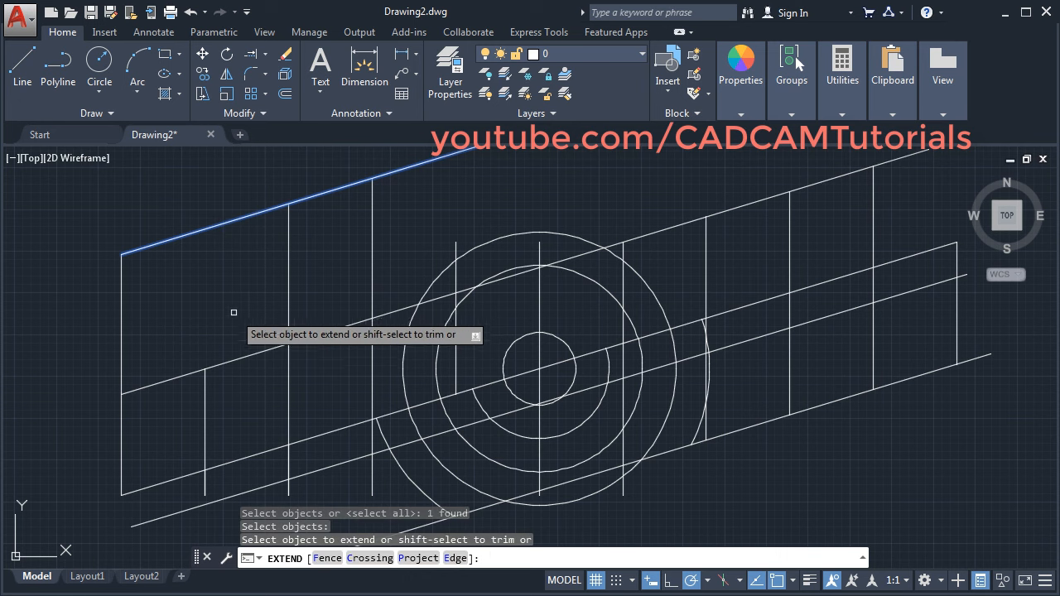
click(205, 385)
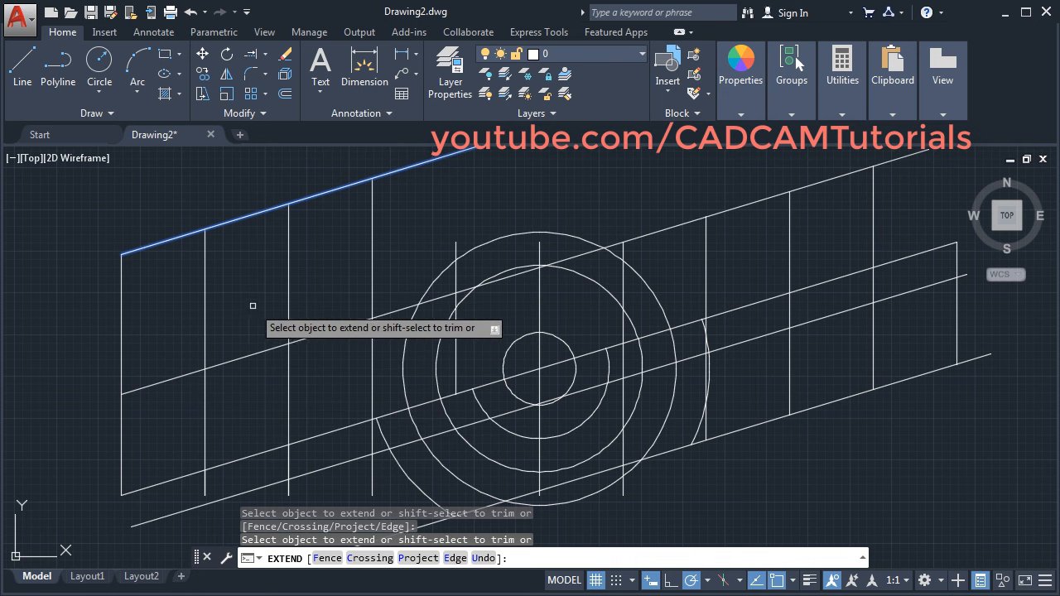
key(Return)
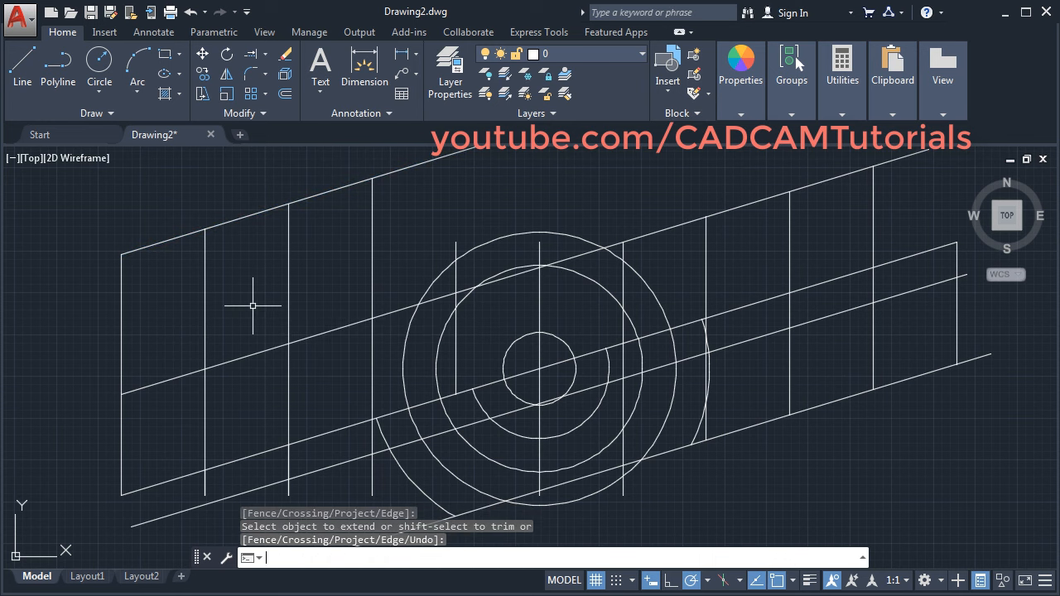
Restart Extend with the uppermost diagonal as the boundary and extend the sixth and fifth vertical lines up to it
click(253, 58)
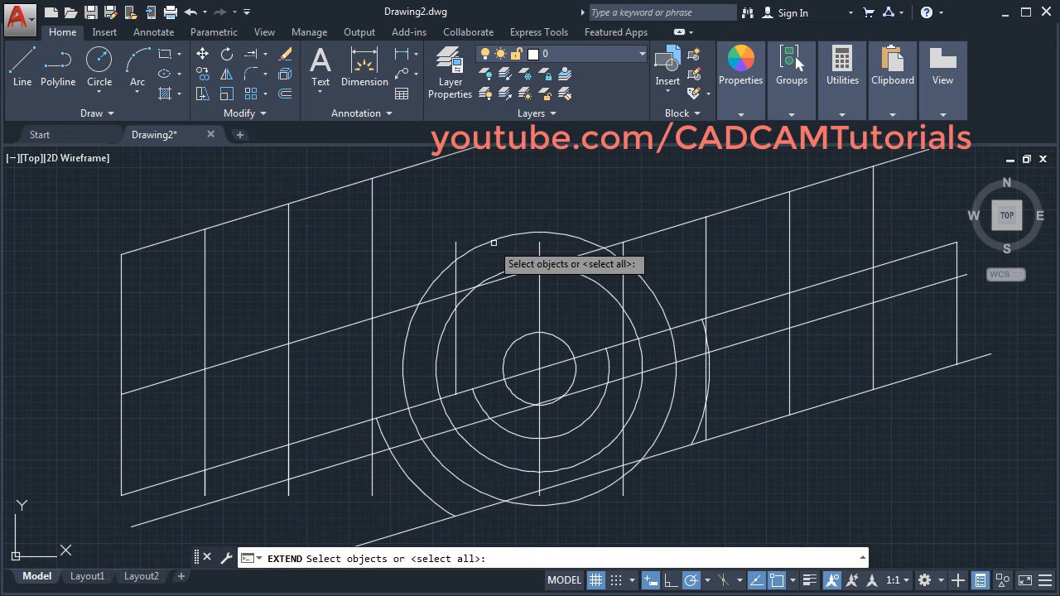
middle_drag(494, 243, 474, 333)
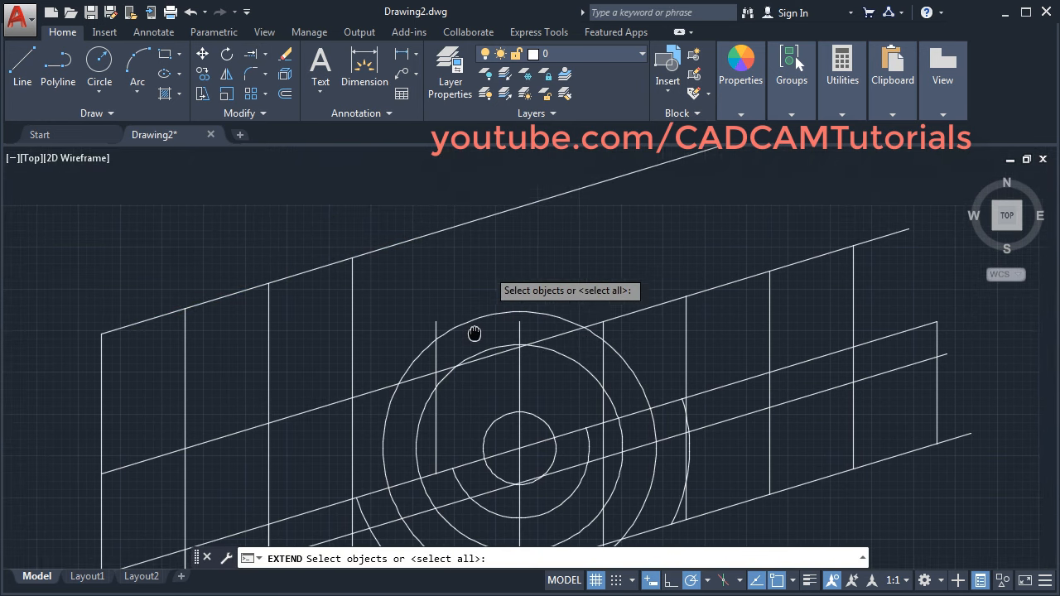
click(427, 236)
scroll(567, 272, down, 2)
middle_drag(568, 273, 540, 312)
key(Return)
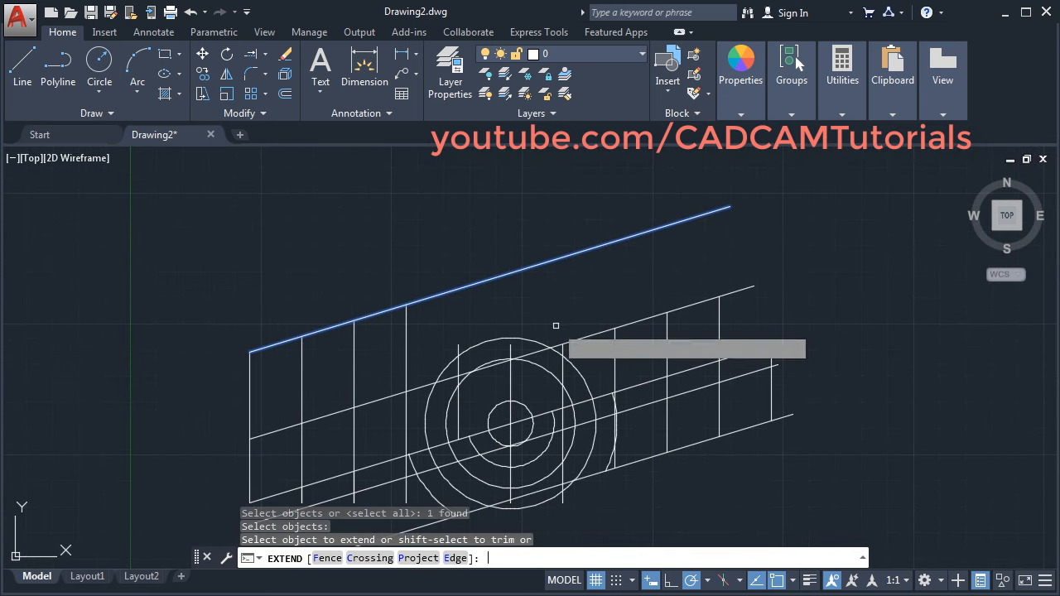
scroll(511, 359, up, 2)
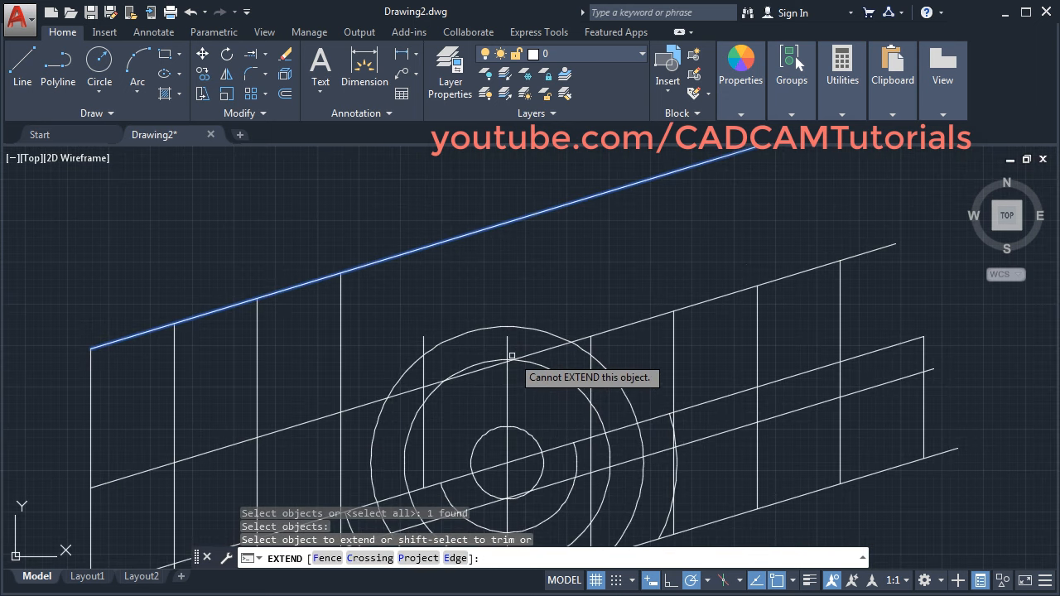
click(507, 351)
click(419, 336)
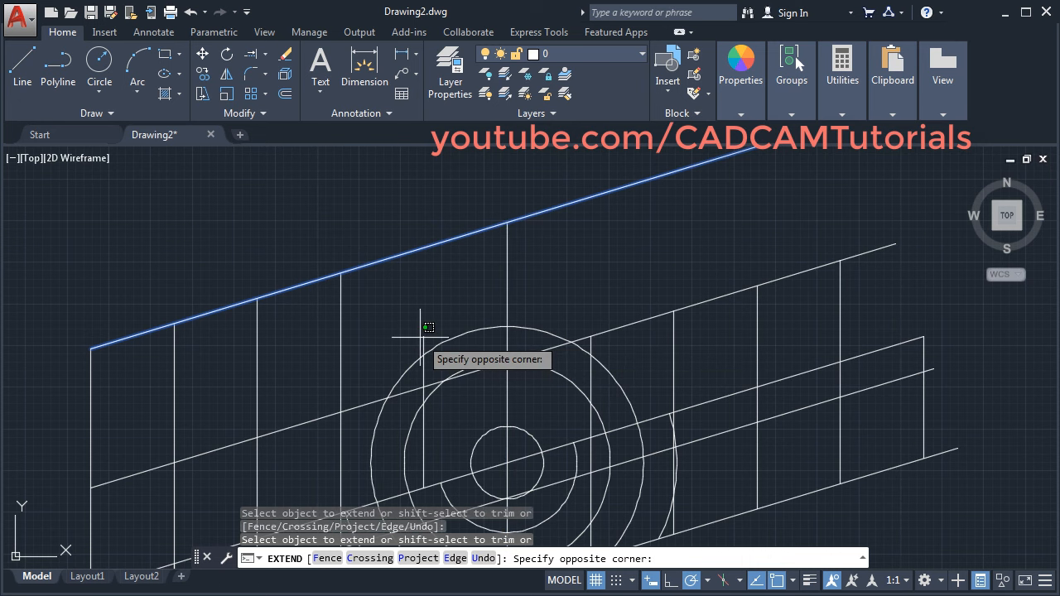
click(429, 339)
scroll(486, 304, down, 2)
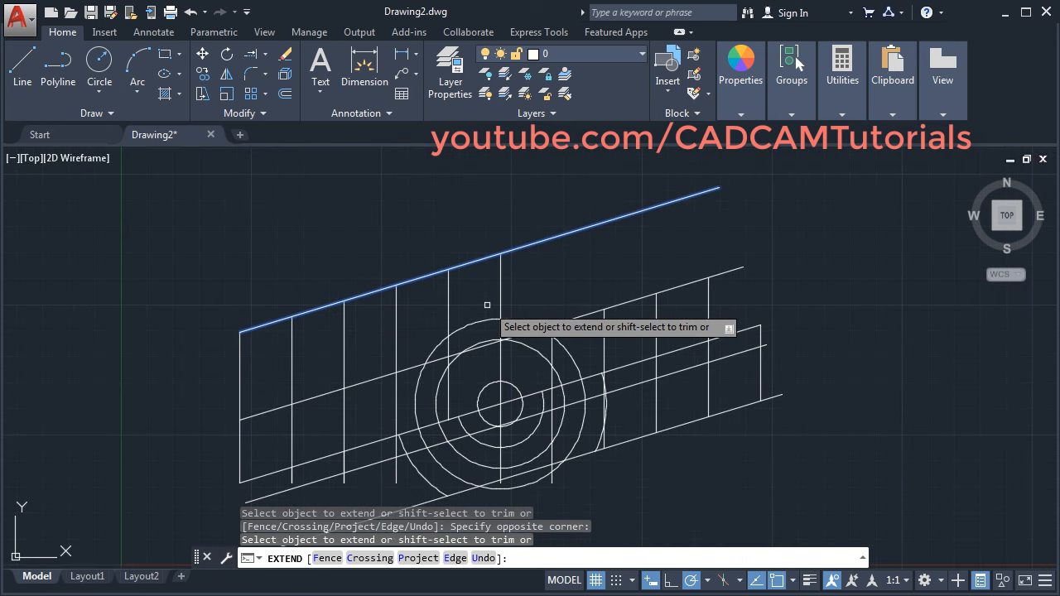
Extend the eighth, ninth and tenth vertical lines together up to the uppermost diagonal using a crossing selection, and finish Extend
scroll(703, 323, up, 2)
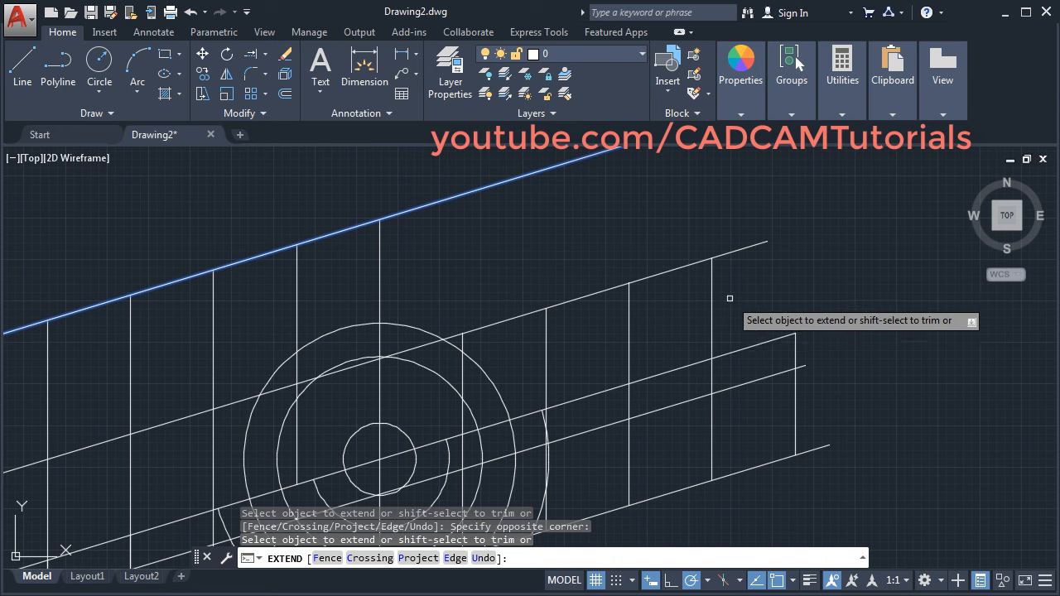
click(727, 301)
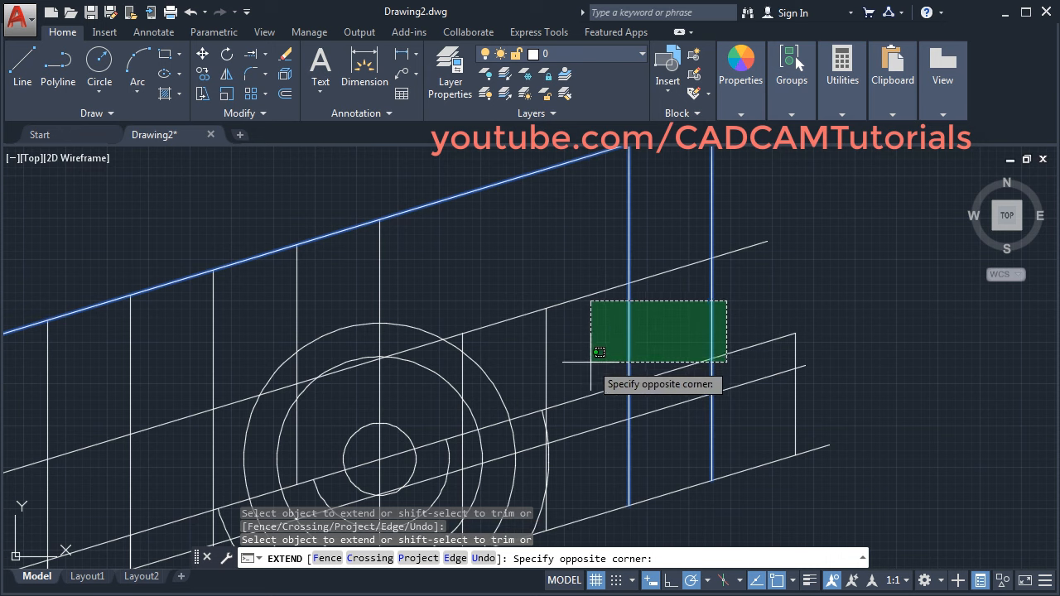
click(533, 340)
scroll(580, 331, down, 3)
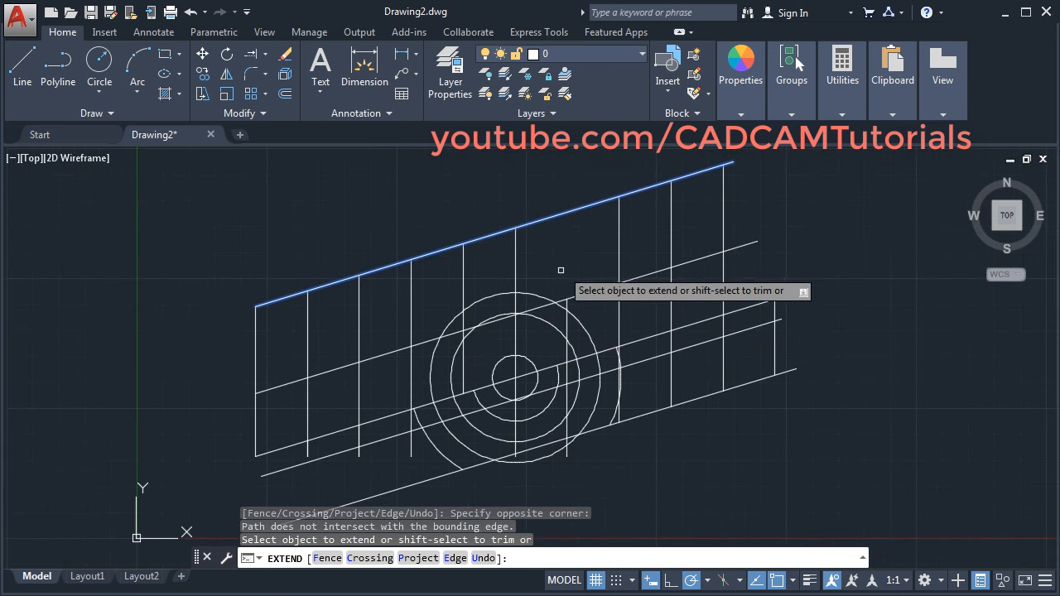
key(Return)
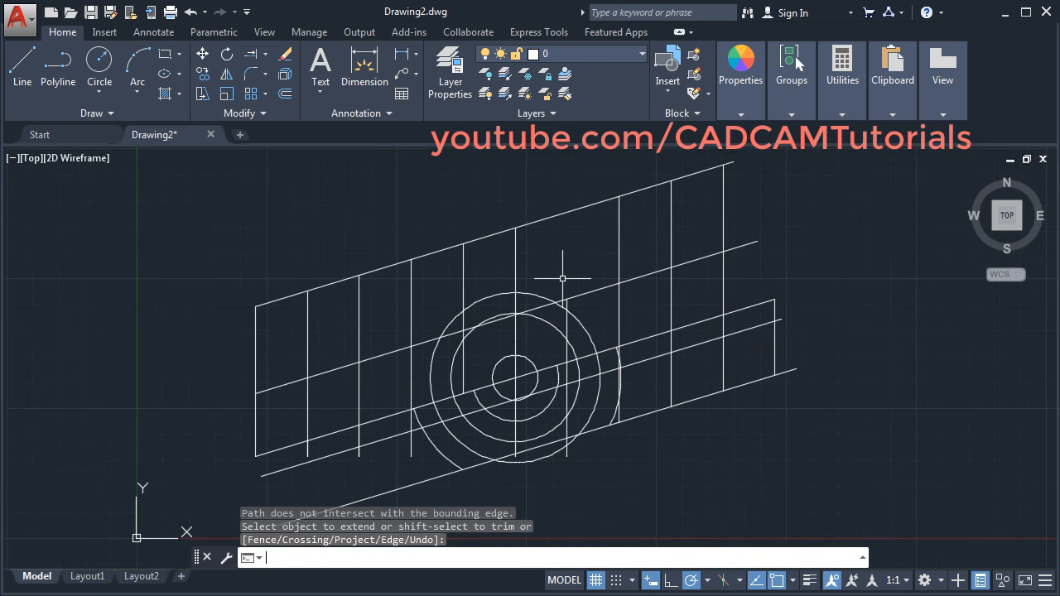
Restart Extend with all objects as boundaries, extending the seventh vertical line up to the uppermost diagonal and the fifth and fourth down to the lowest
click(254, 55)
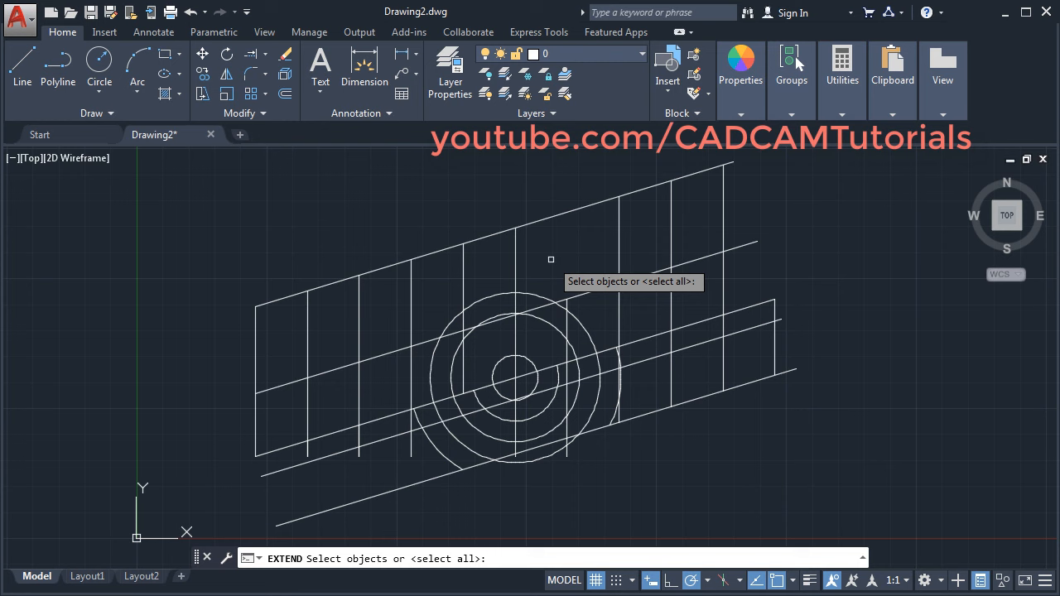
key(Return)
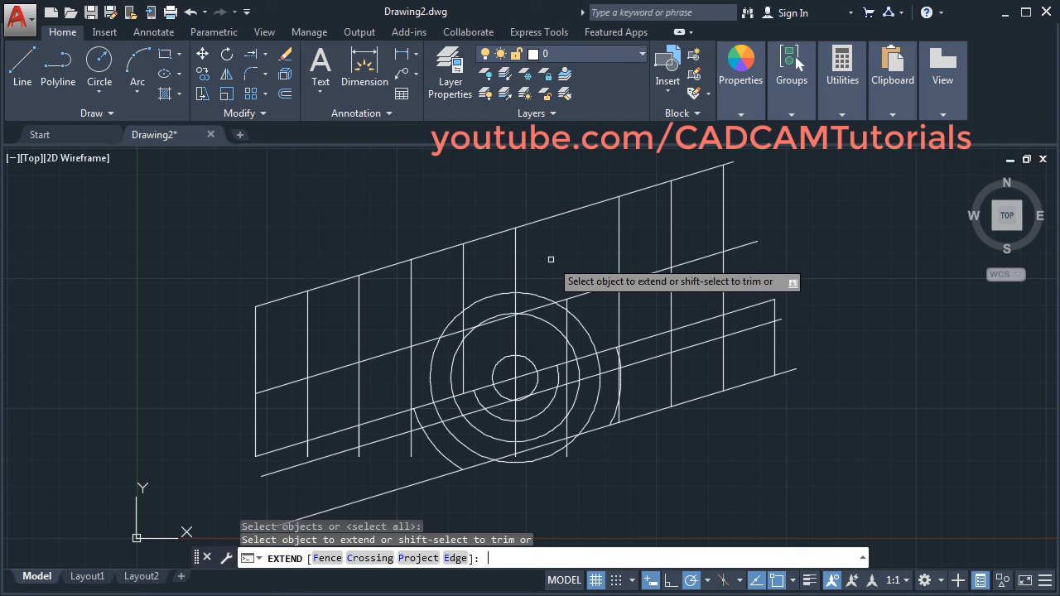
click(566, 319)
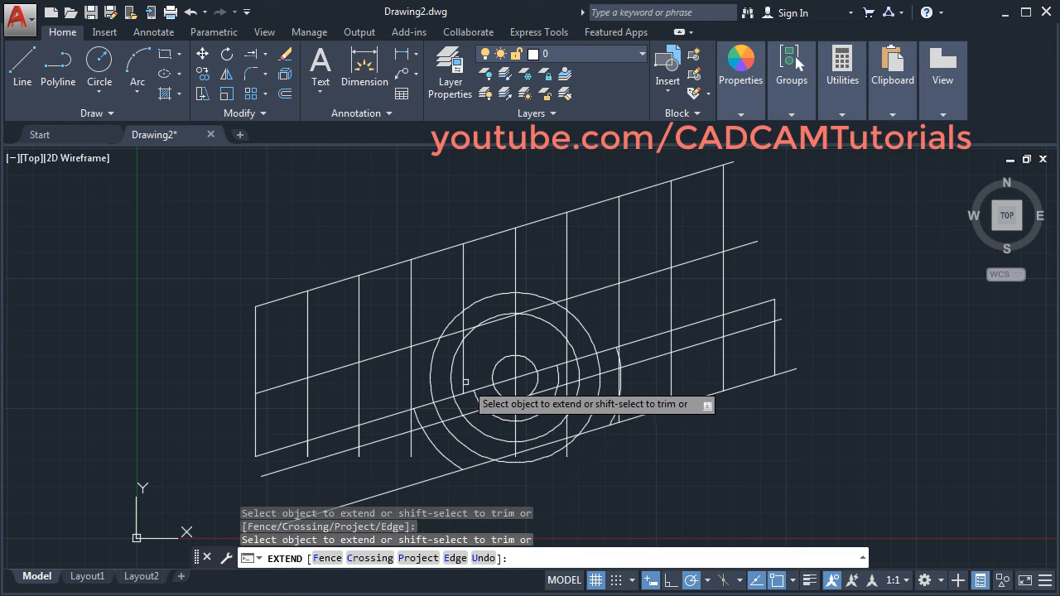
click(466, 383)
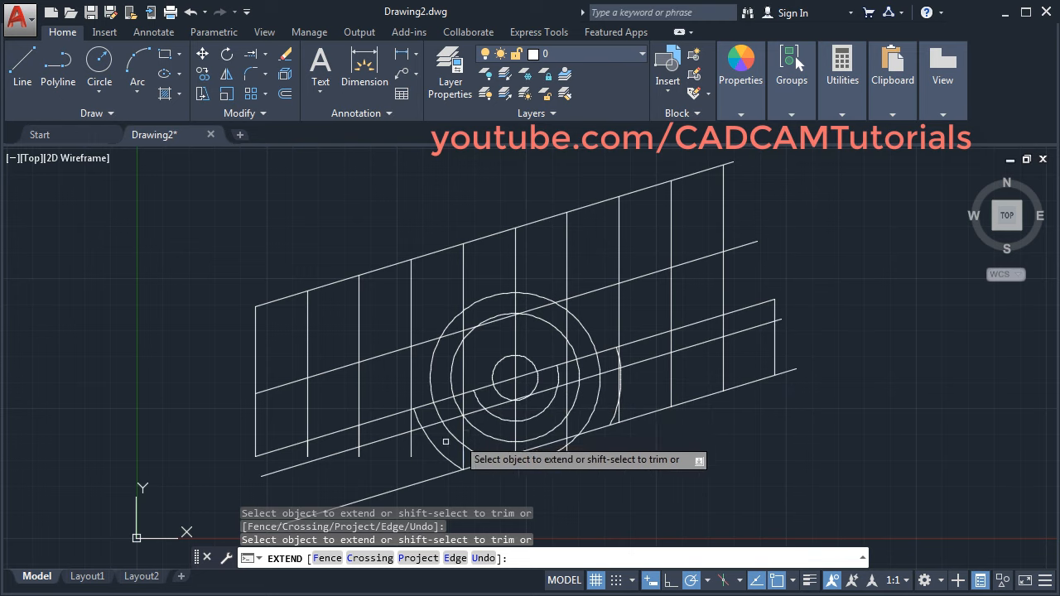
click(412, 448)
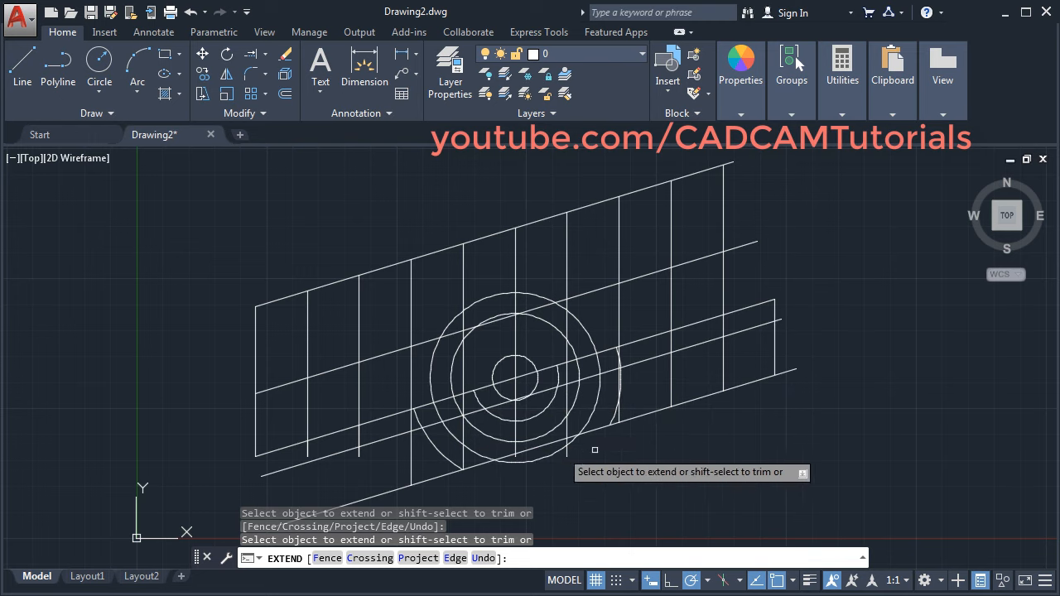
Extend the outermost arc on the right counterclockwise to the fifth vertical line, and trim it back to the seventh from within Extend
shift+click(621, 357)
scroll(548, 357, up, 2)
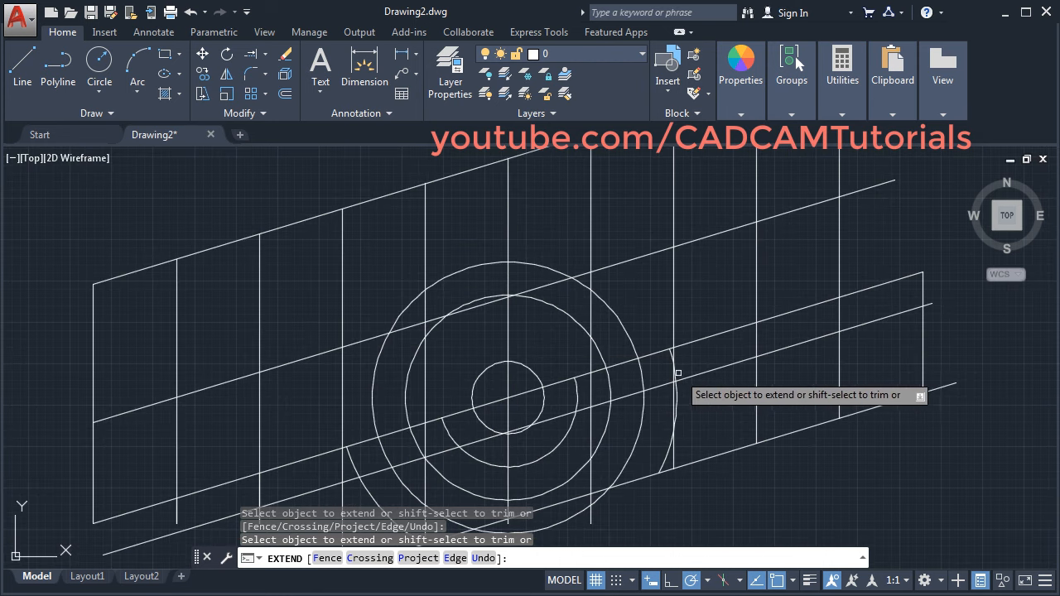
click(635, 284)
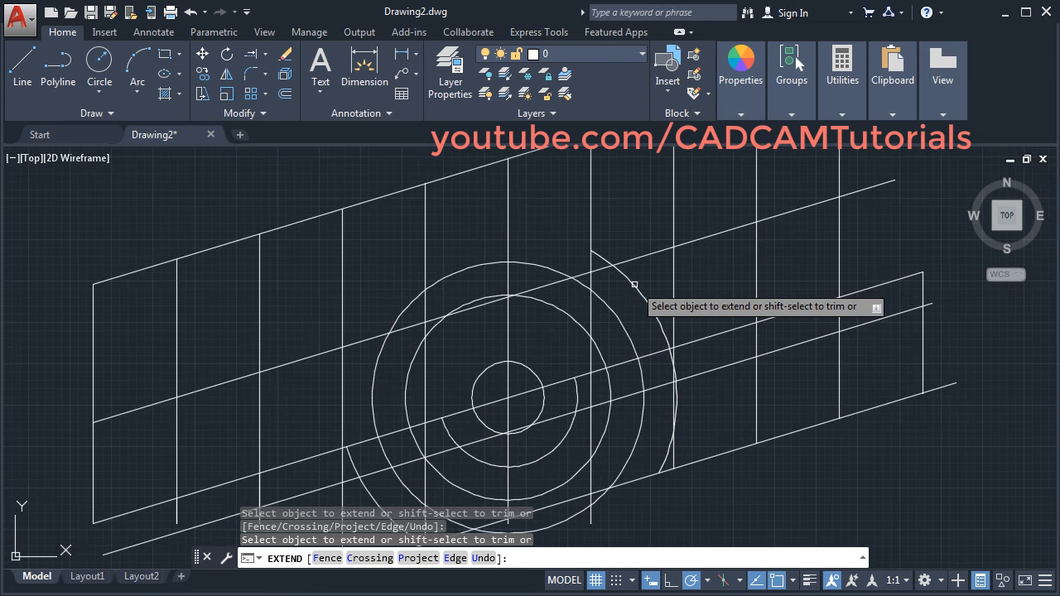
click(613, 261)
click(553, 236)
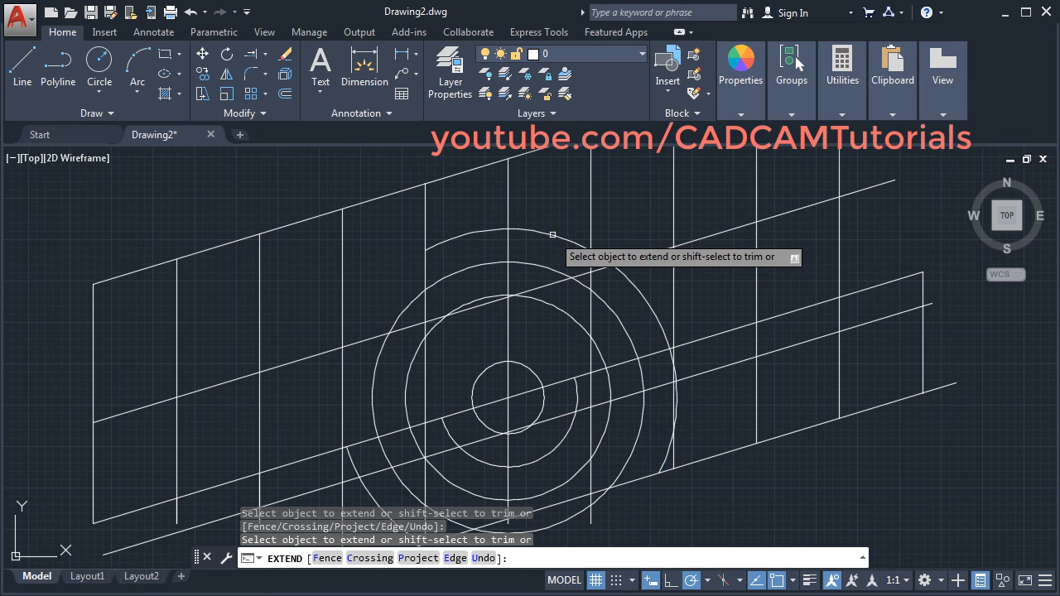
click(480, 377)
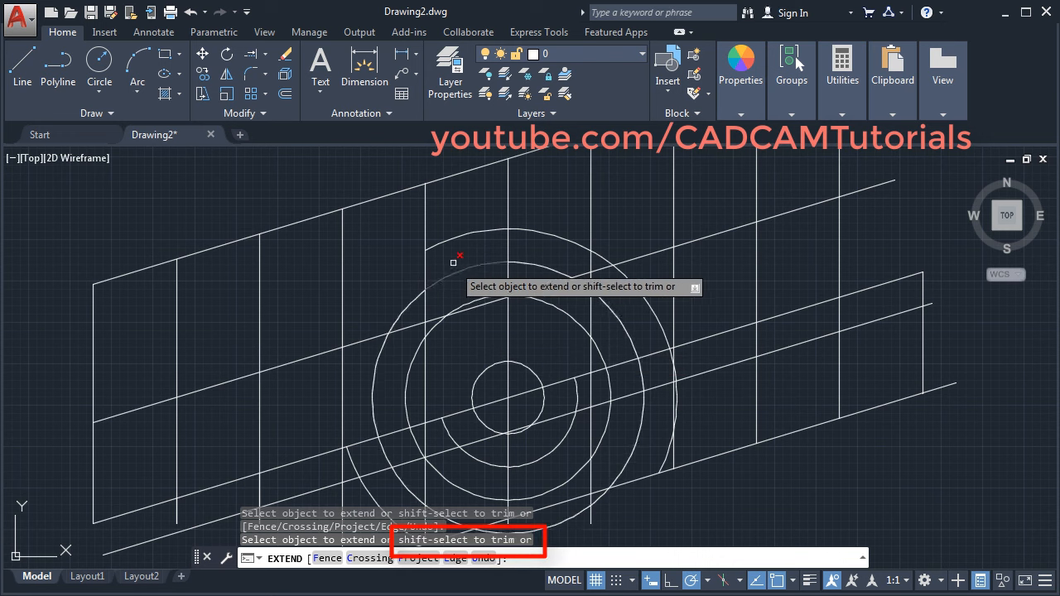
shift+click(456, 238)
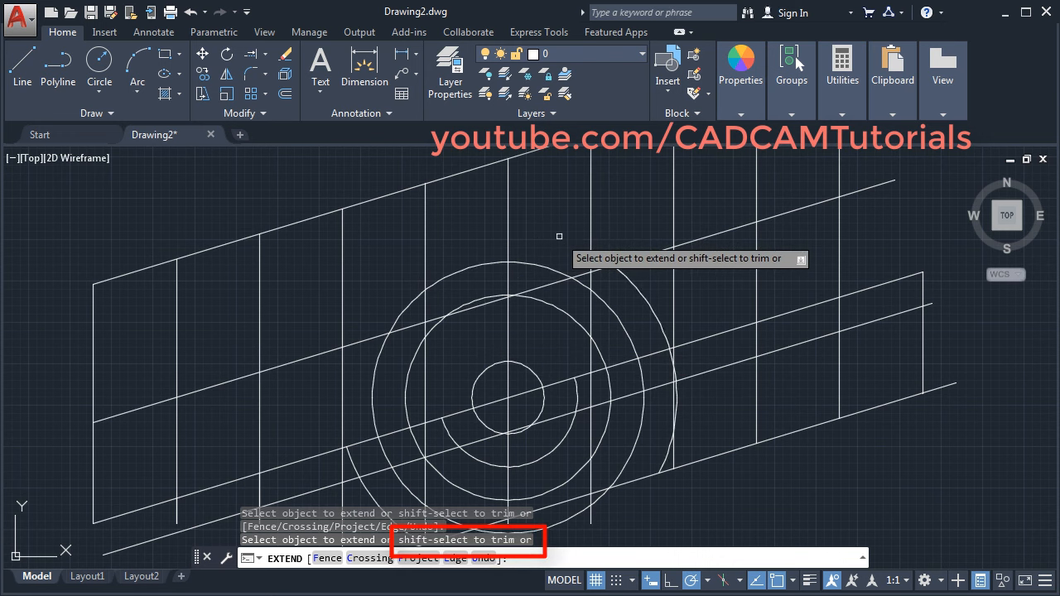
Trim the last three vertical lines below the second-lowest diagonal and the right ends of the two lowest diagonals, and finish Extend
shift+click(840, 368)
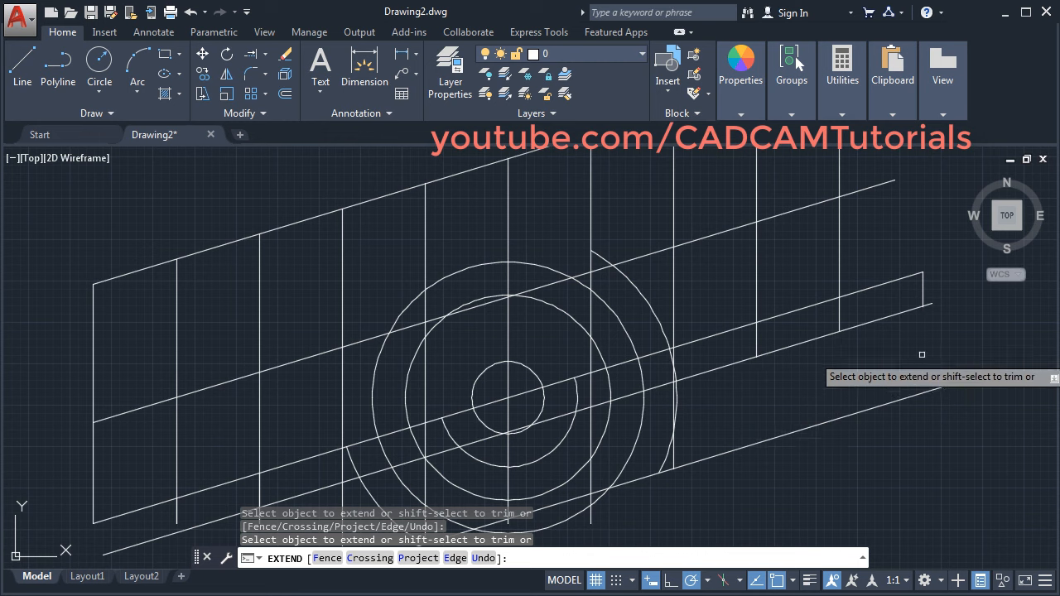
shift+click(929, 303)
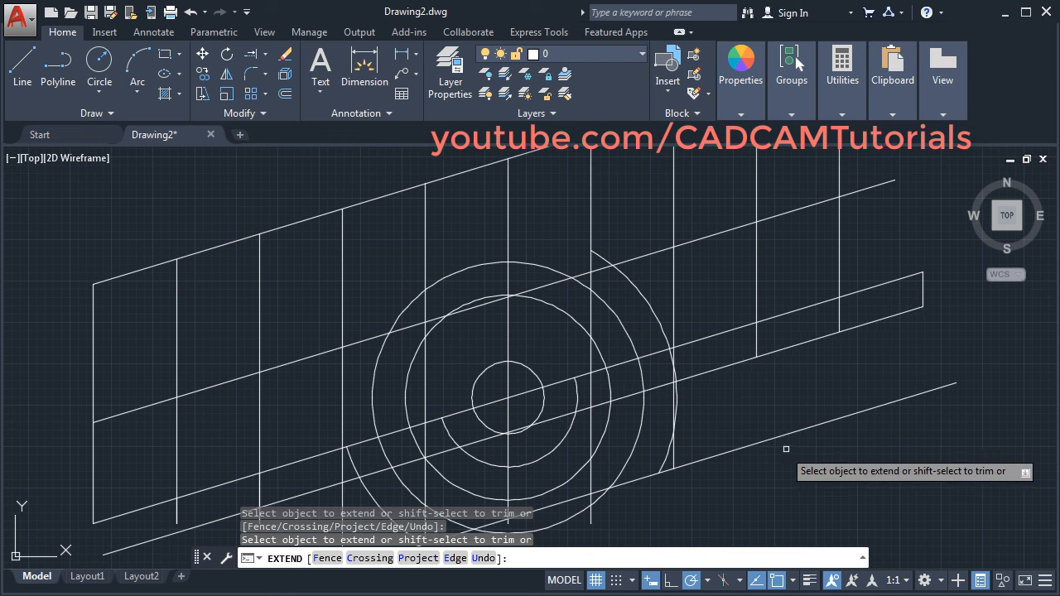
shift+click(721, 452)
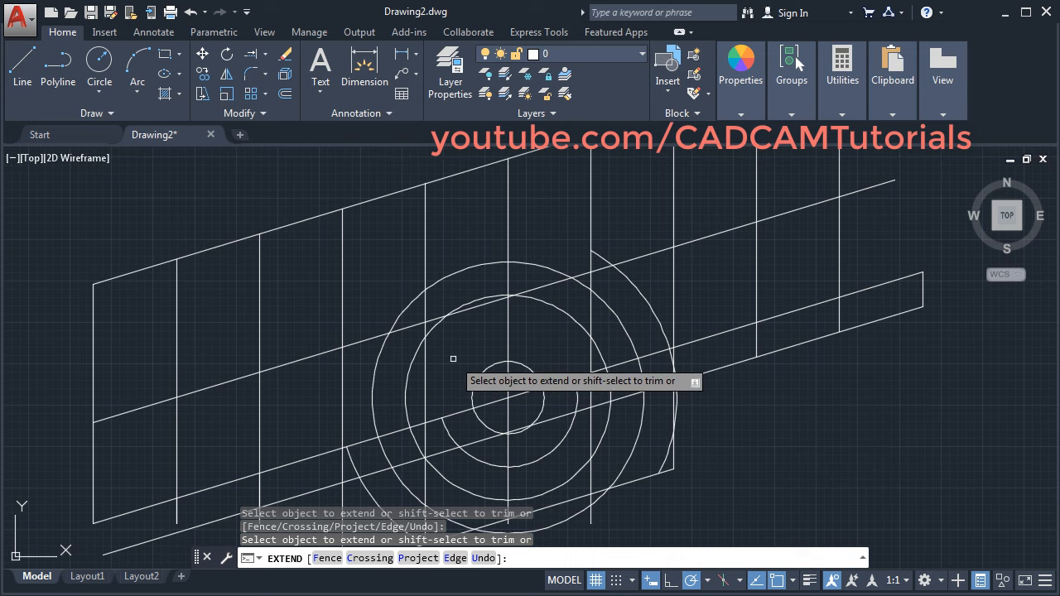
key(Return)
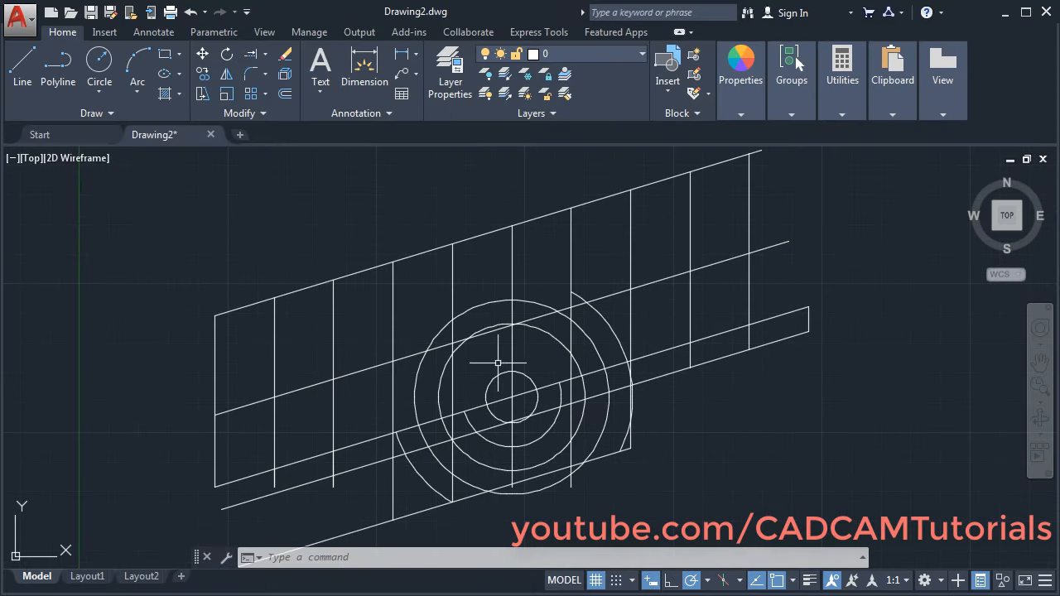
mouse_move(500, 377)
middle_down()
mouse_move(497, 411)
mouse_move(518, 381)
middle_up()
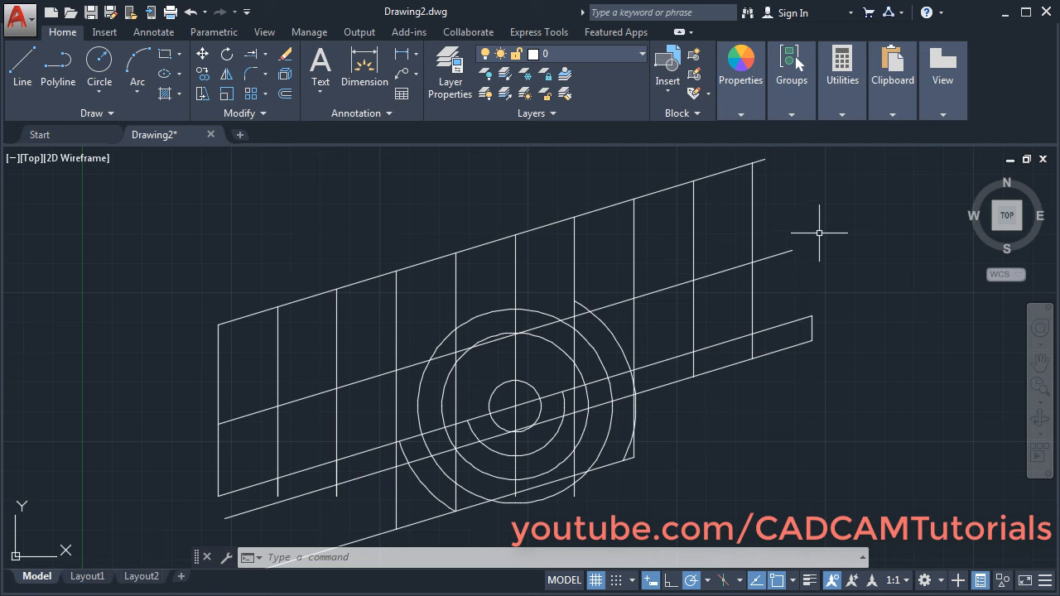
Measure the distance between the two endpoints of the second diagonal line from the top
click(844, 104)
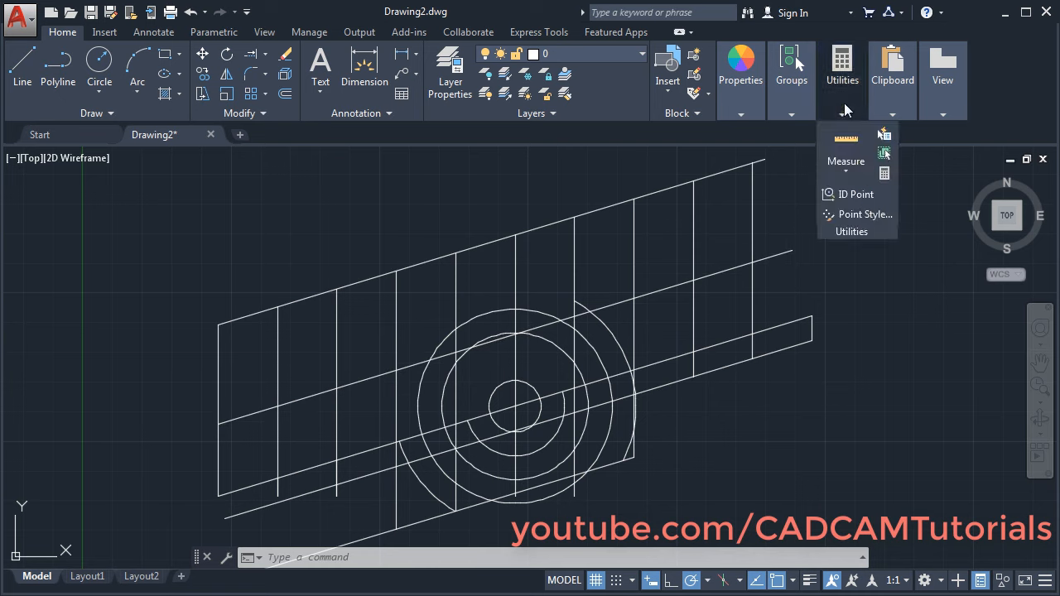
click(846, 170)
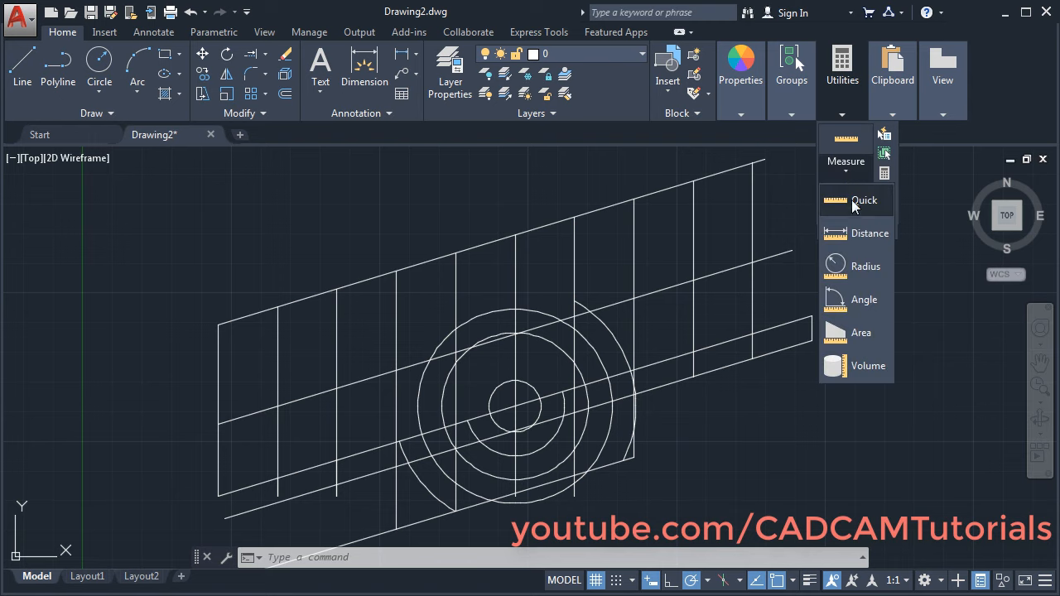
click(861, 235)
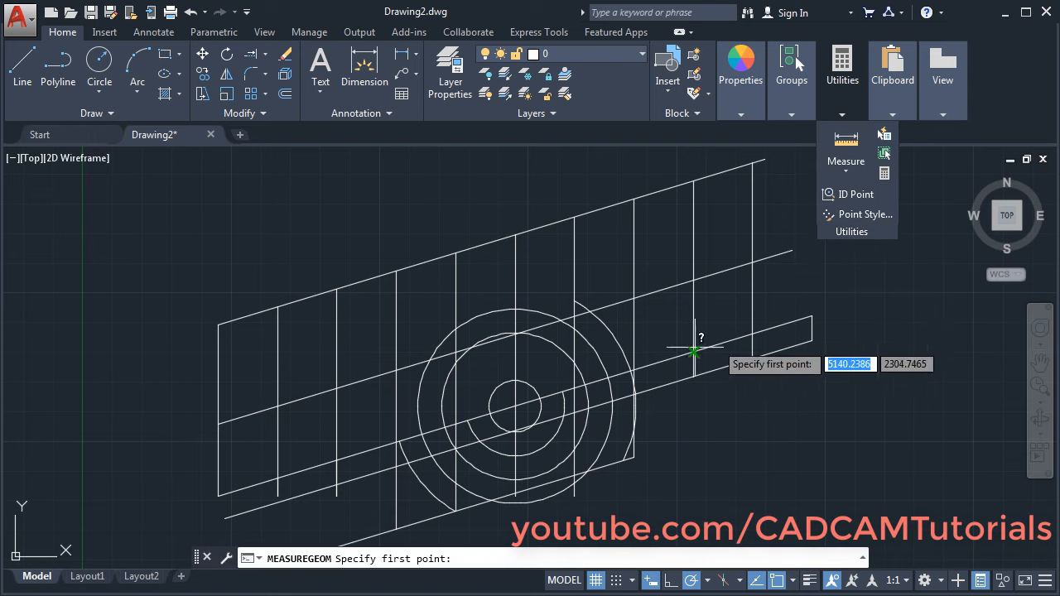
click(218, 424)
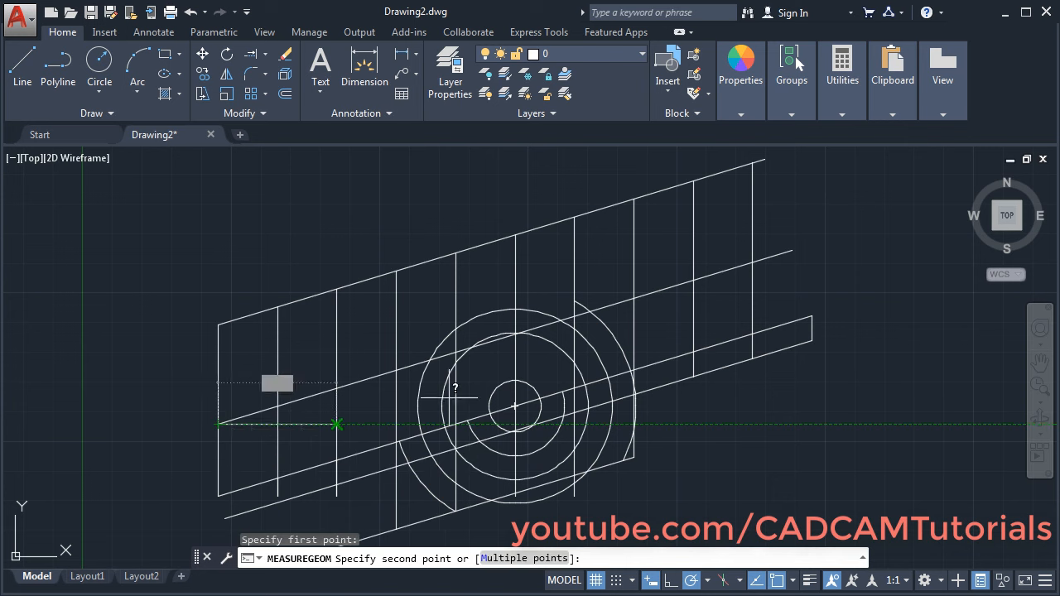
click(792, 250)
middle_drag(561, 345, 531, 310)
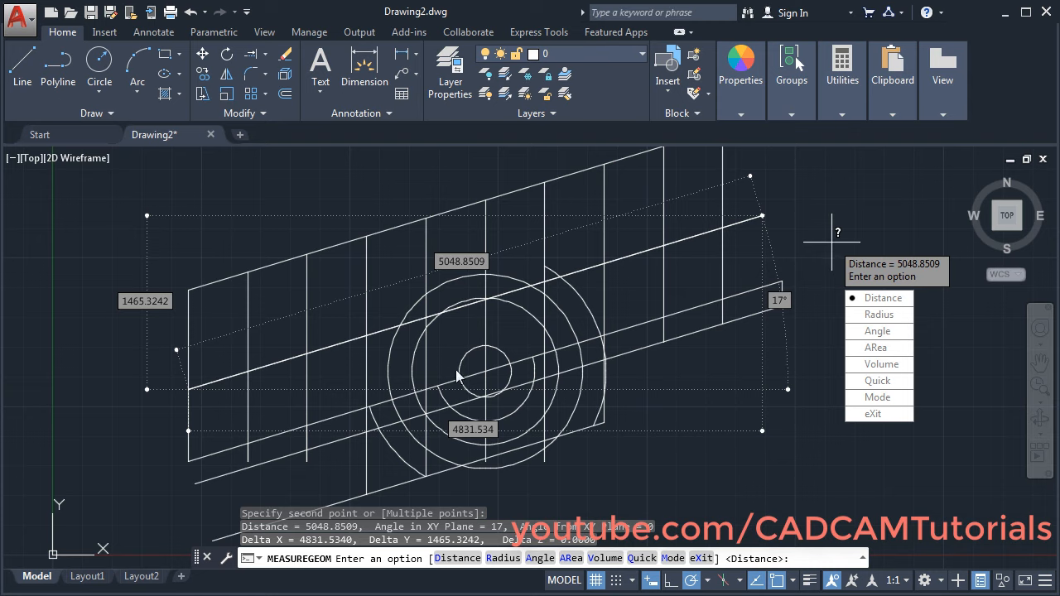
Measure the innermost circle's radius and the angle between the eighth vertical line and the second diagonal from the top
click(880, 315)
click(506, 351)
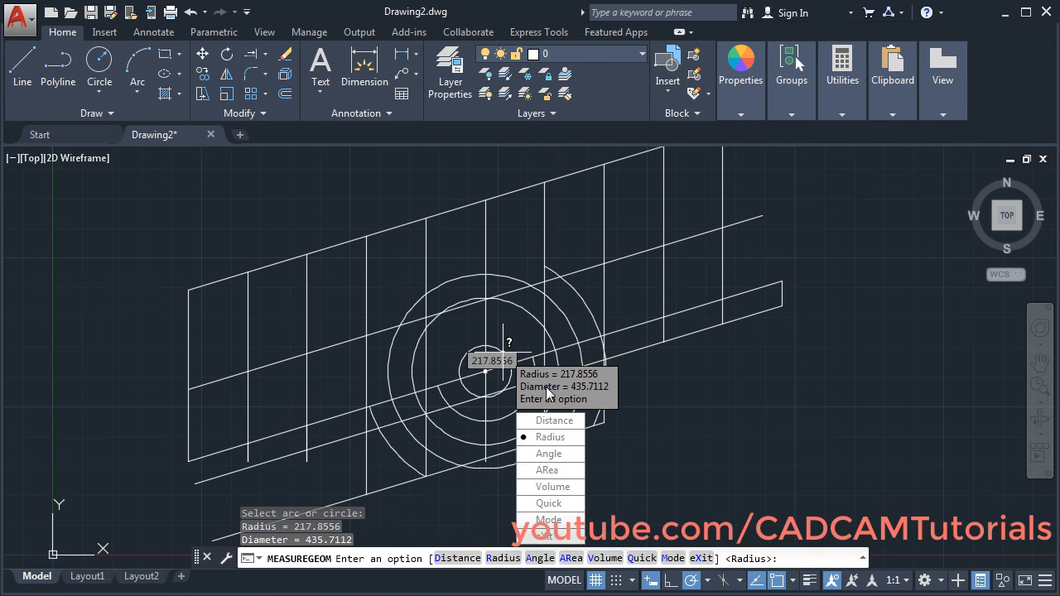
click(557, 461)
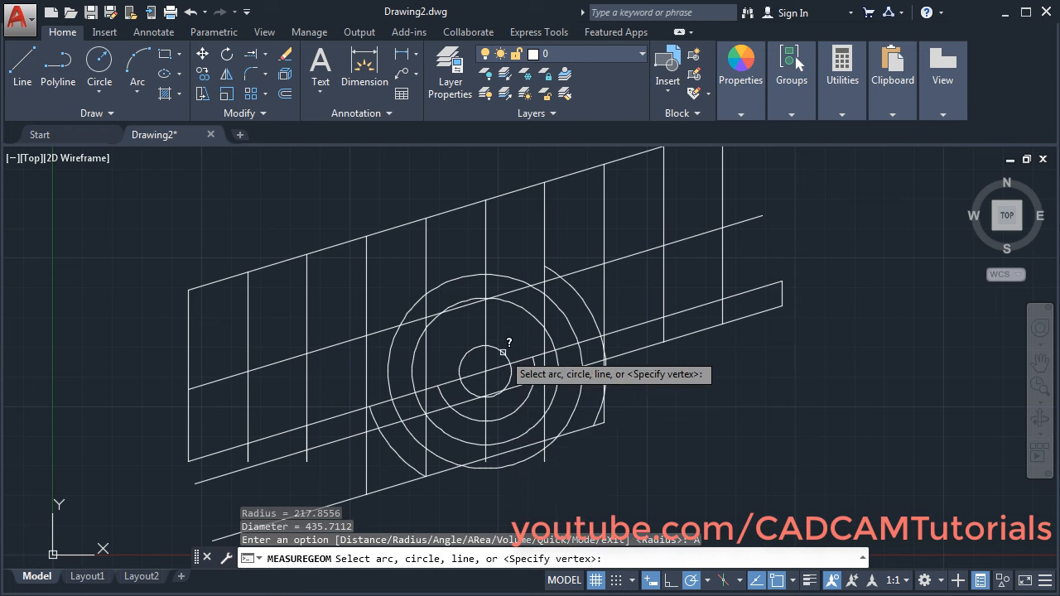
click(603, 240)
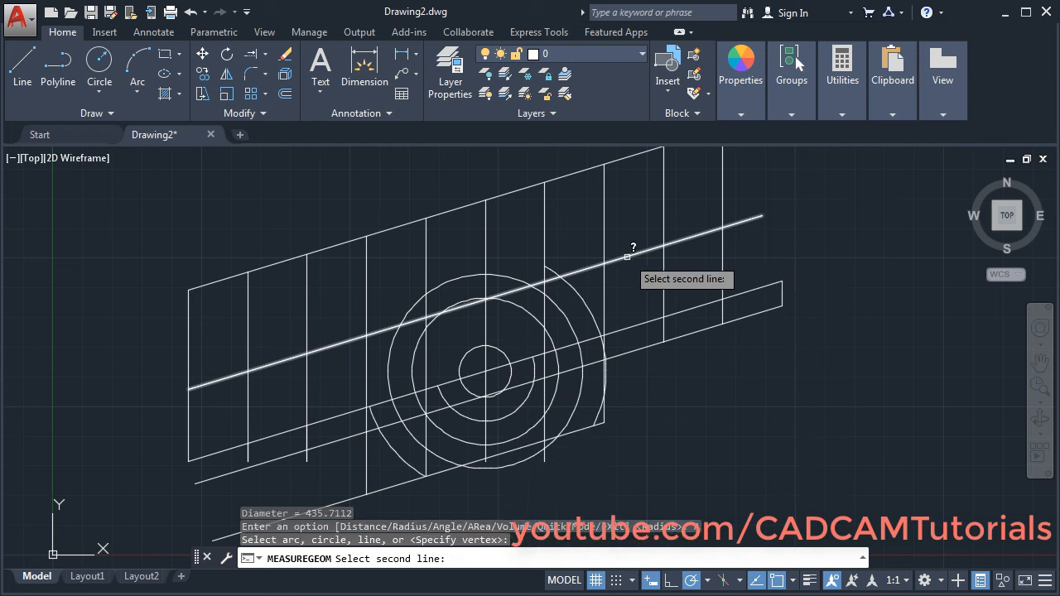
click(627, 258)
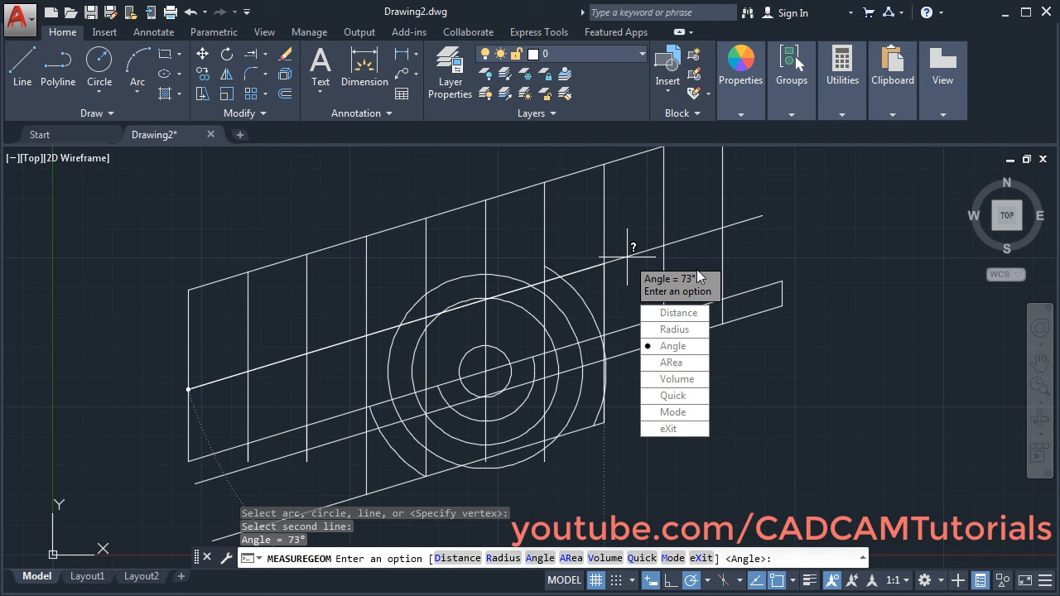
Measure the angle between the vertical line through the circles' center and the diagonal passing through that center
click(677, 348)
scroll(496, 256, down, 5)
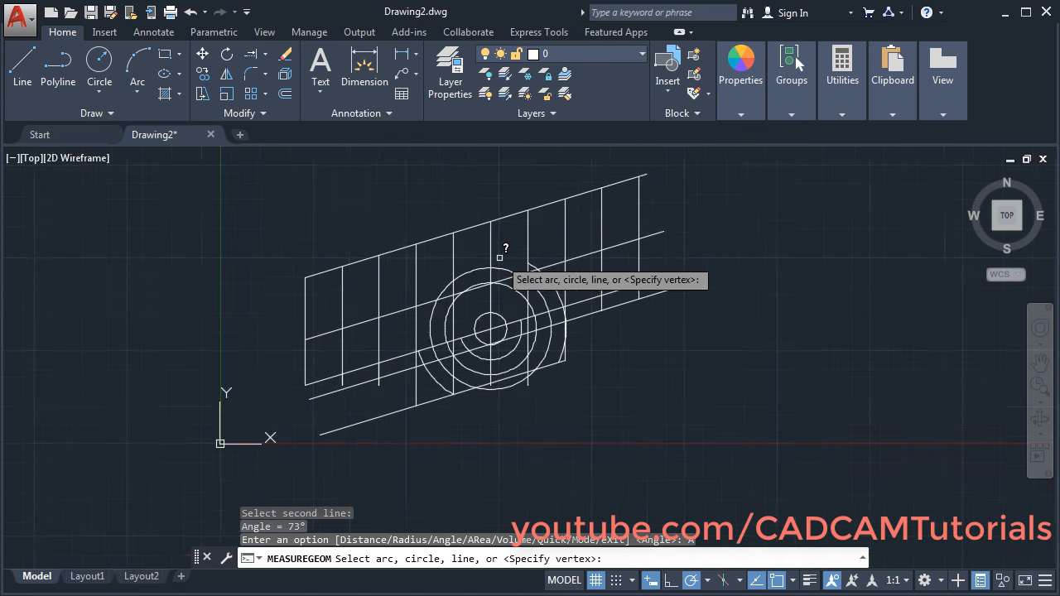
scroll(528, 315, up, 3)
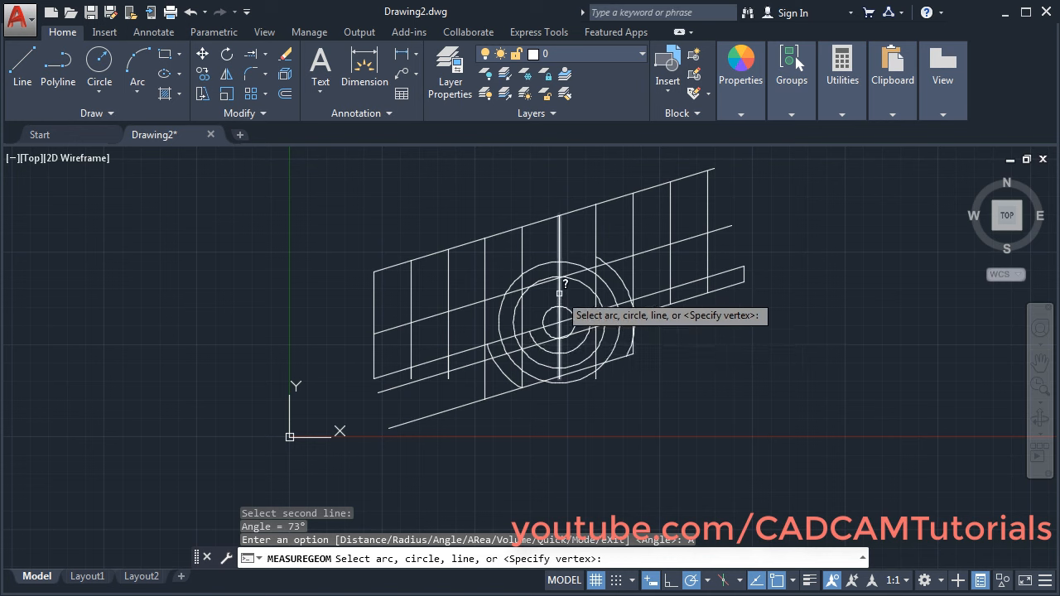
click(560, 297)
click(584, 314)
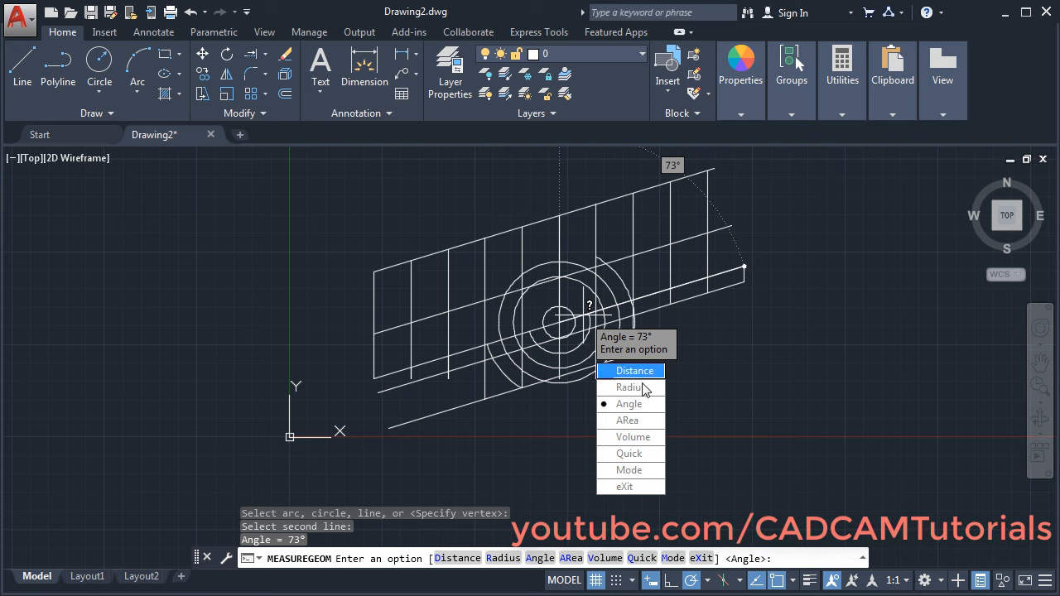
Measure the area of the four-cornered region bounded by the first and third vertical lines and the two uppermost diagonals
click(628, 420)
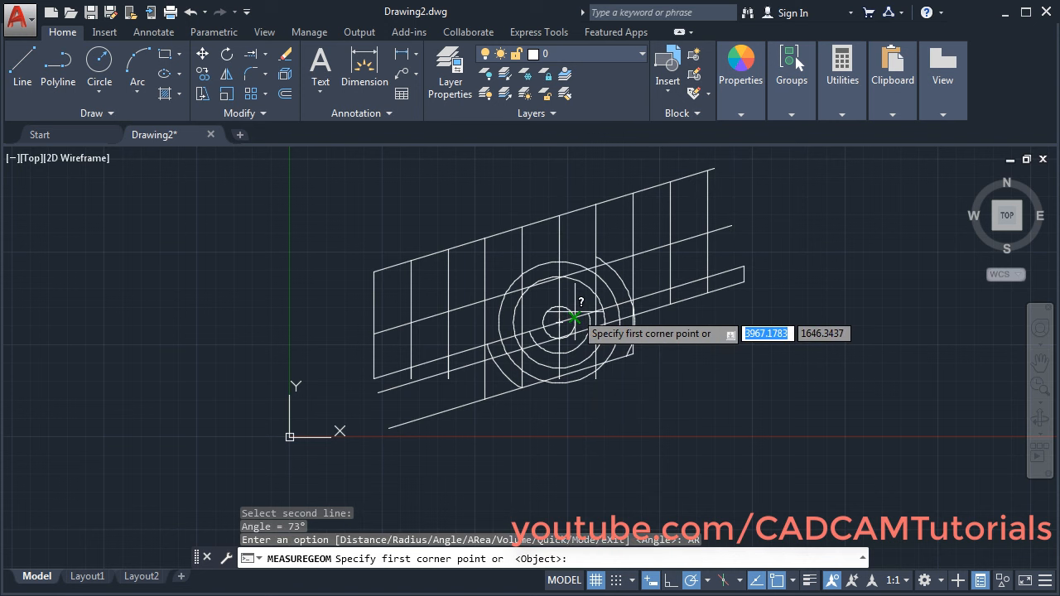
scroll(369, 249, up, 3)
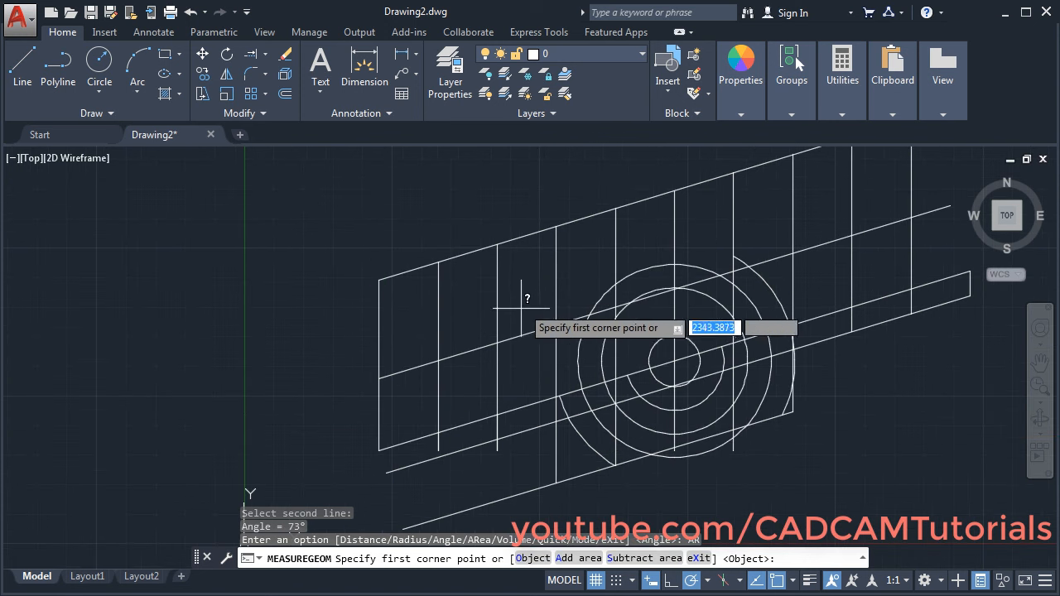
click(379, 280)
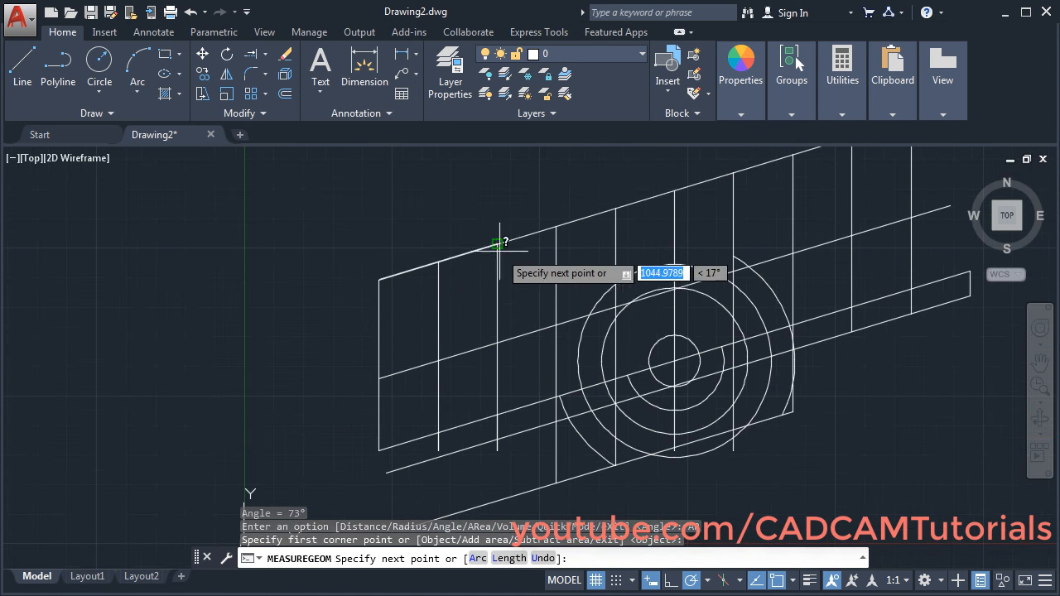
click(497, 245)
click(499, 339)
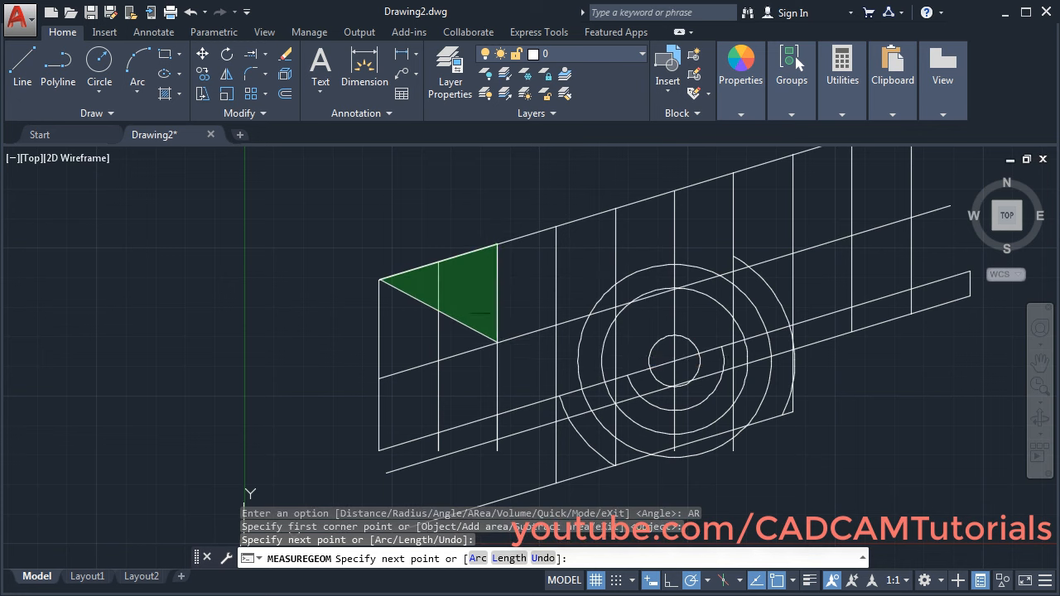
click(379, 378)
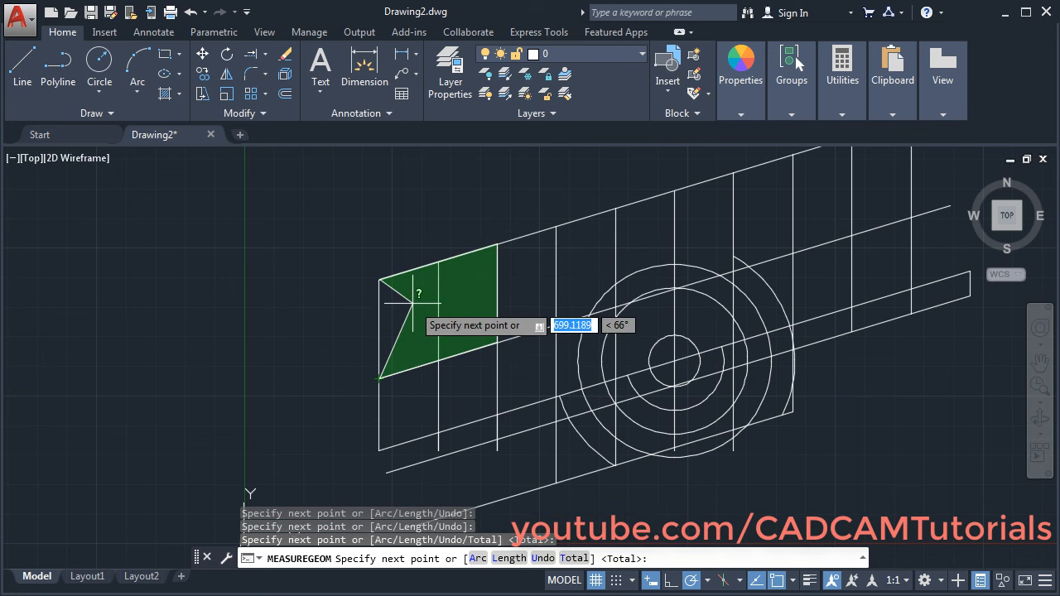
key(Return)
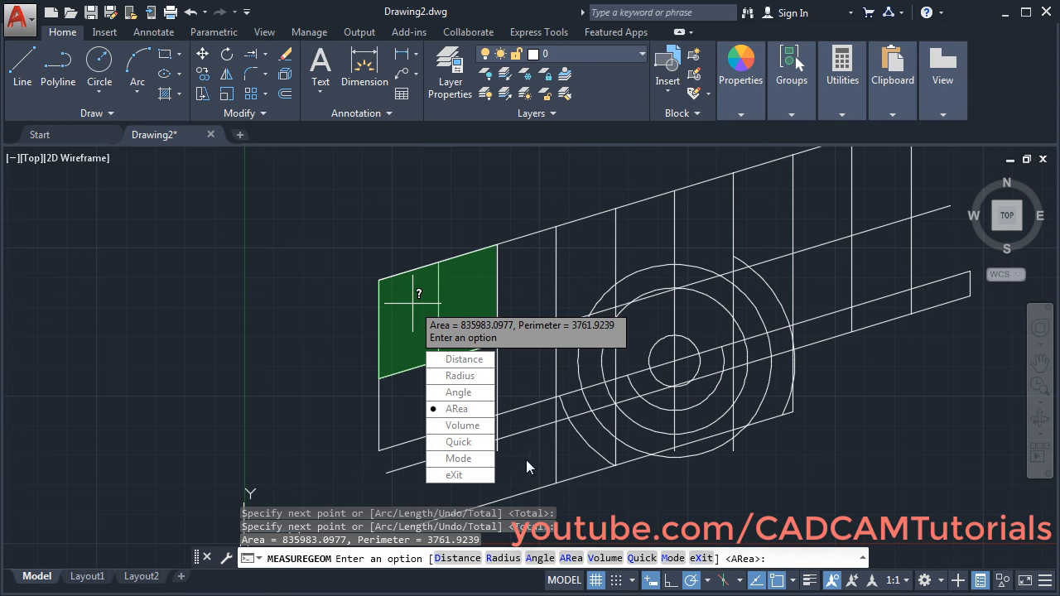
Measure the area of the largest full circle with the Object option, and exit the measurement
click(456, 408)
middle_drag(738, 438, 625, 424)
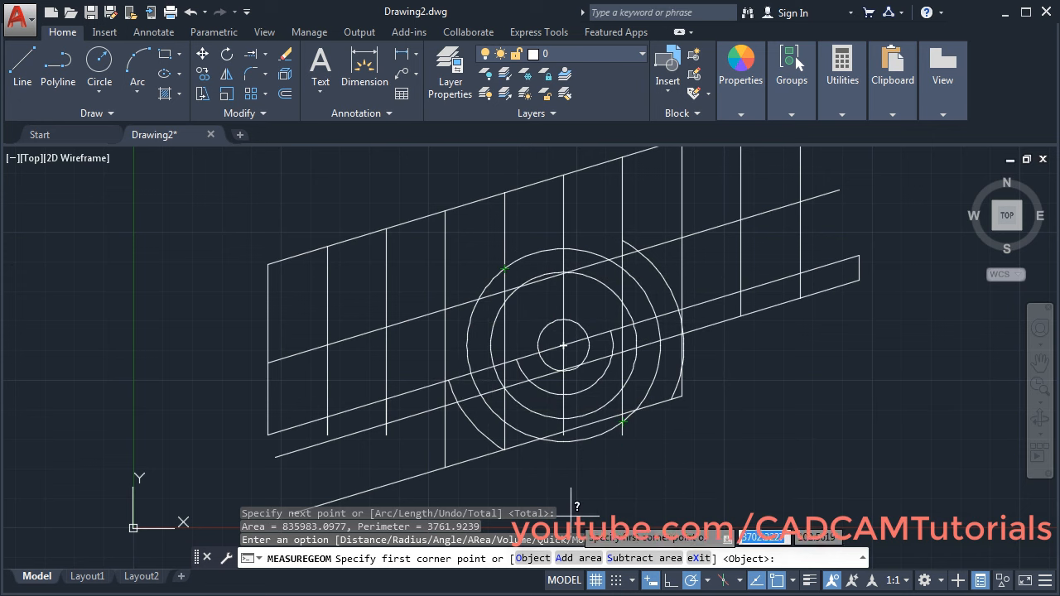
click(532, 559)
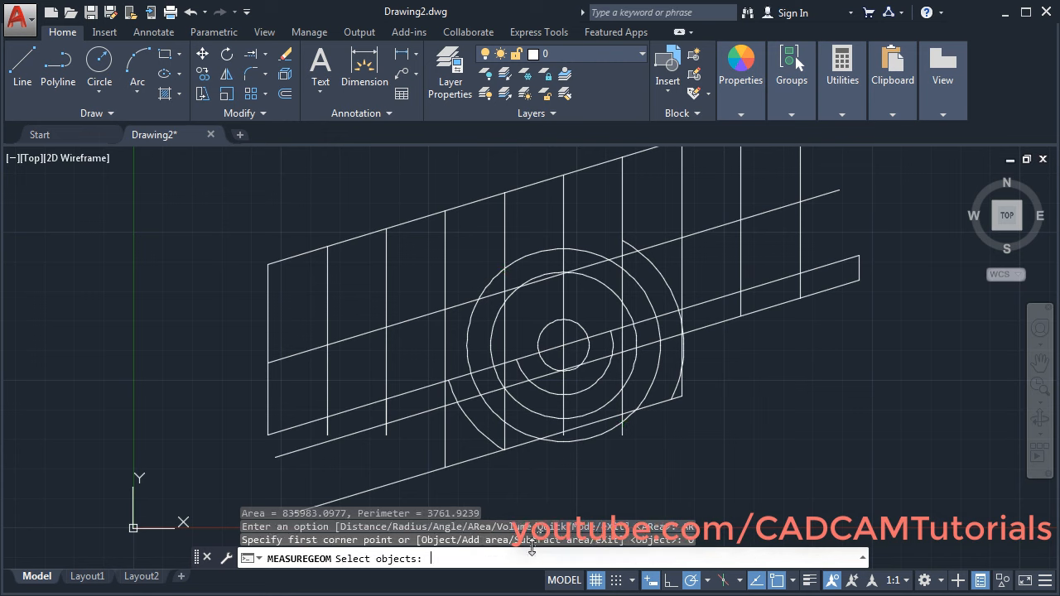
click(581, 249)
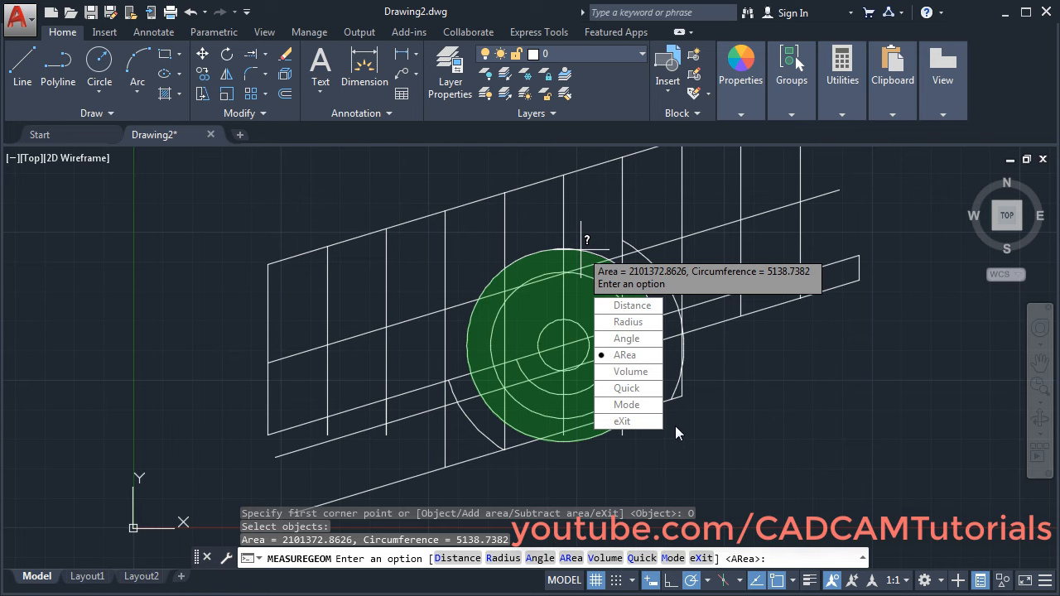
click(623, 422)
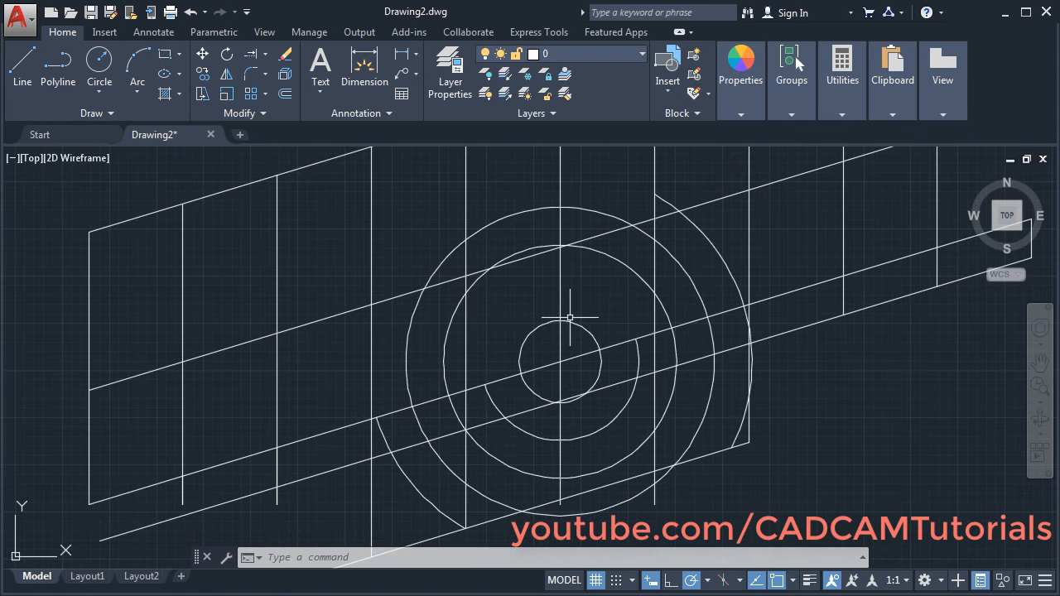
Start an area measurement with a straight edge along the second diagonal, between its two intersections with the largest full circle
middle_drag(513, 310, 495, 332)
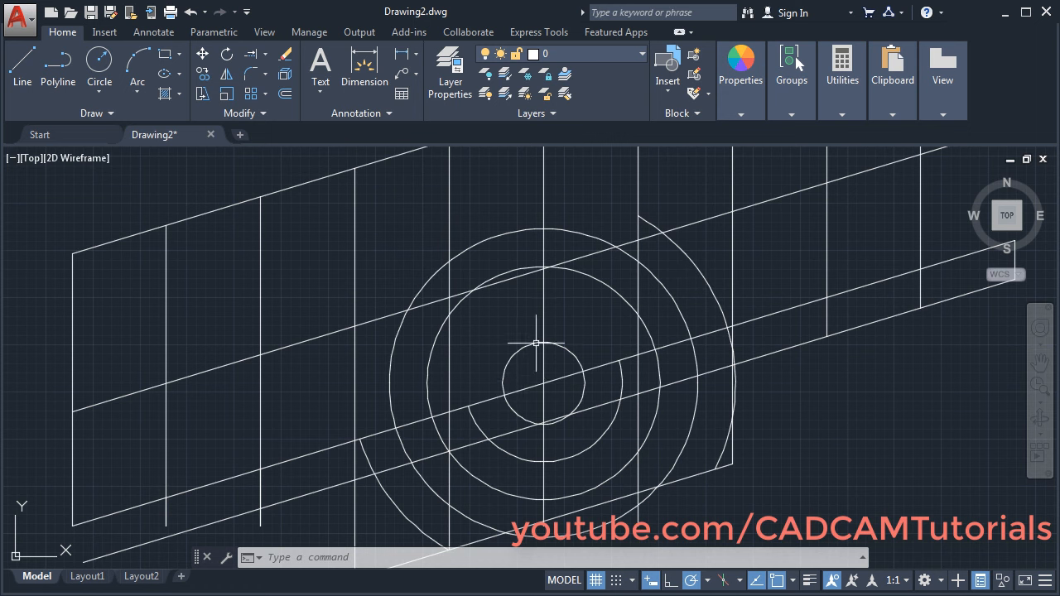
click(843, 104)
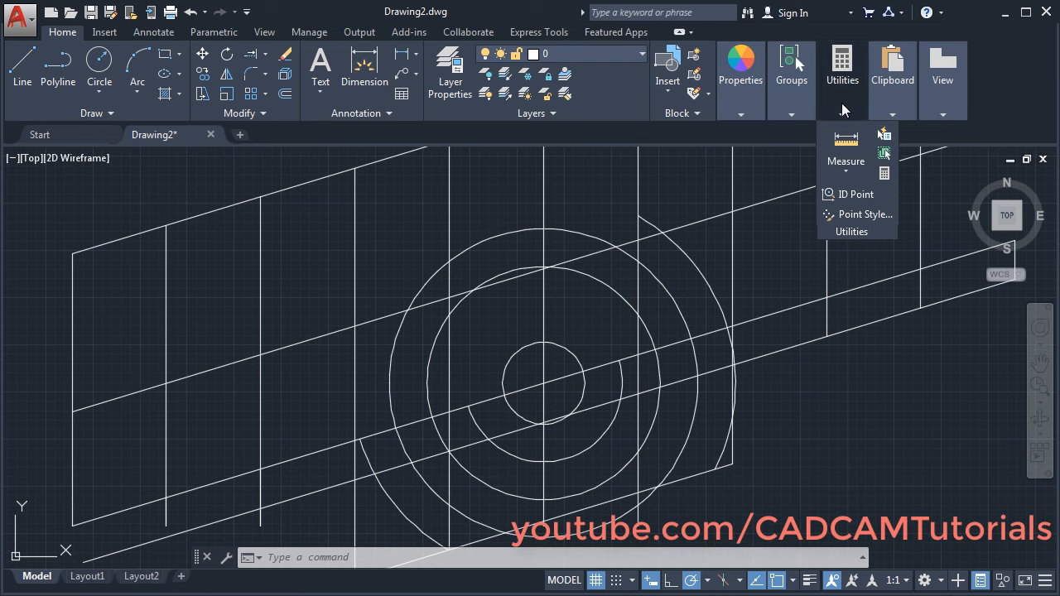
click(847, 170)
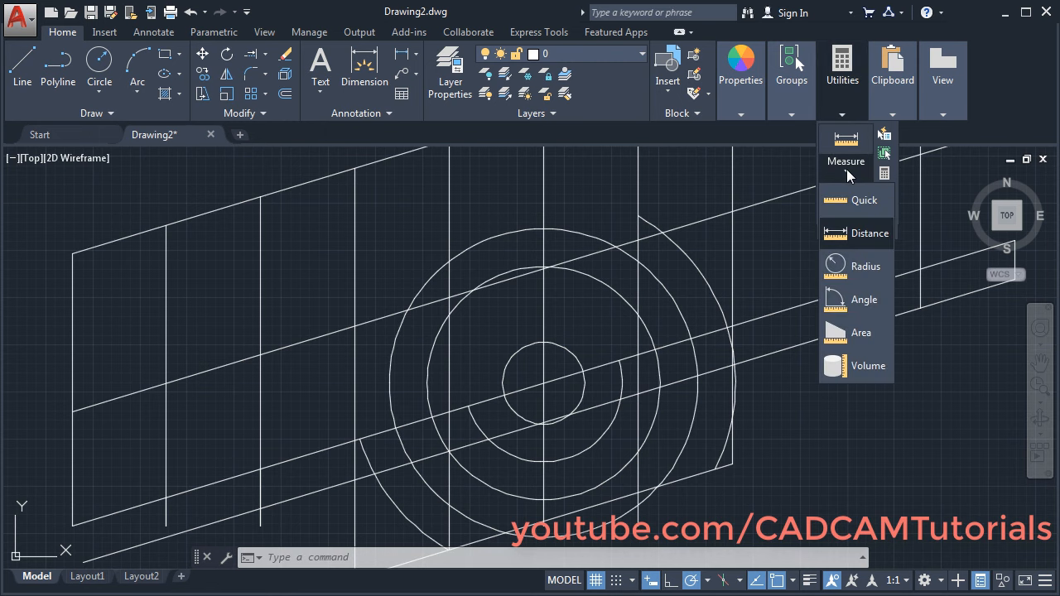
click(858, 334)
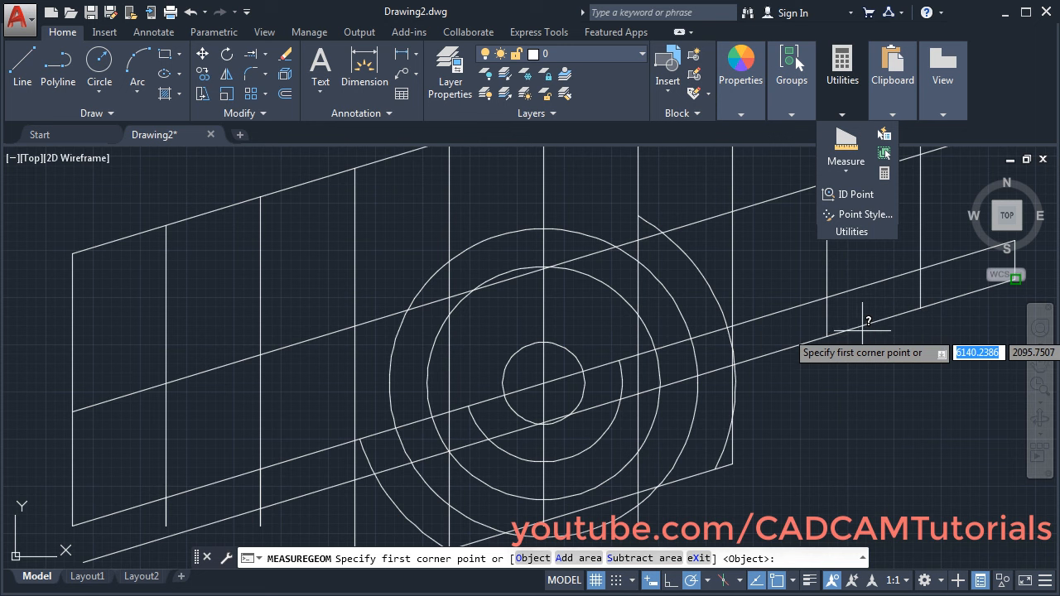
scroll(467, 436, up, 2)
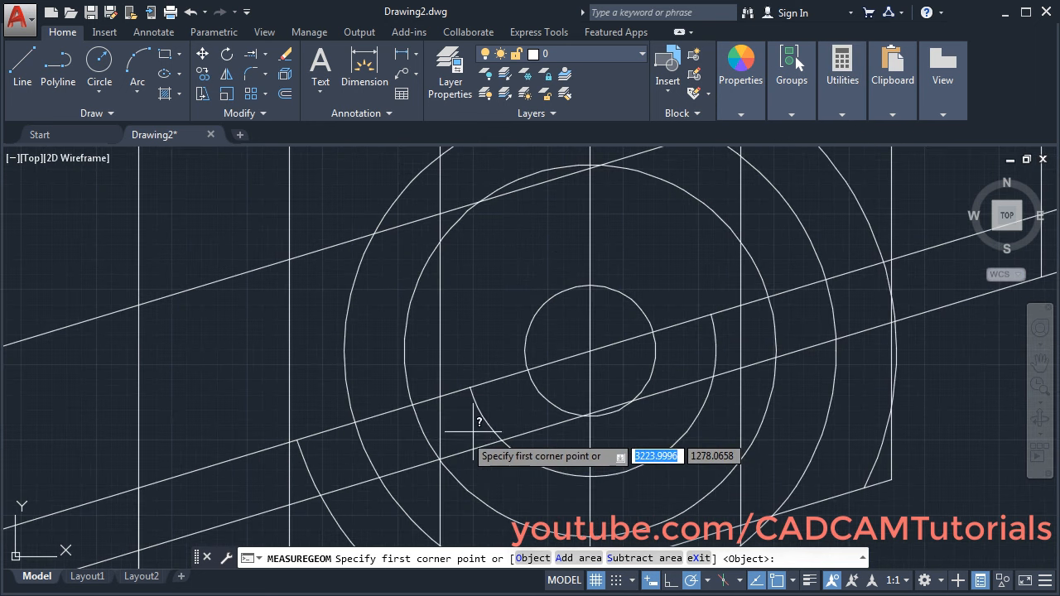
middle_drag(609, 347, 560, 397)
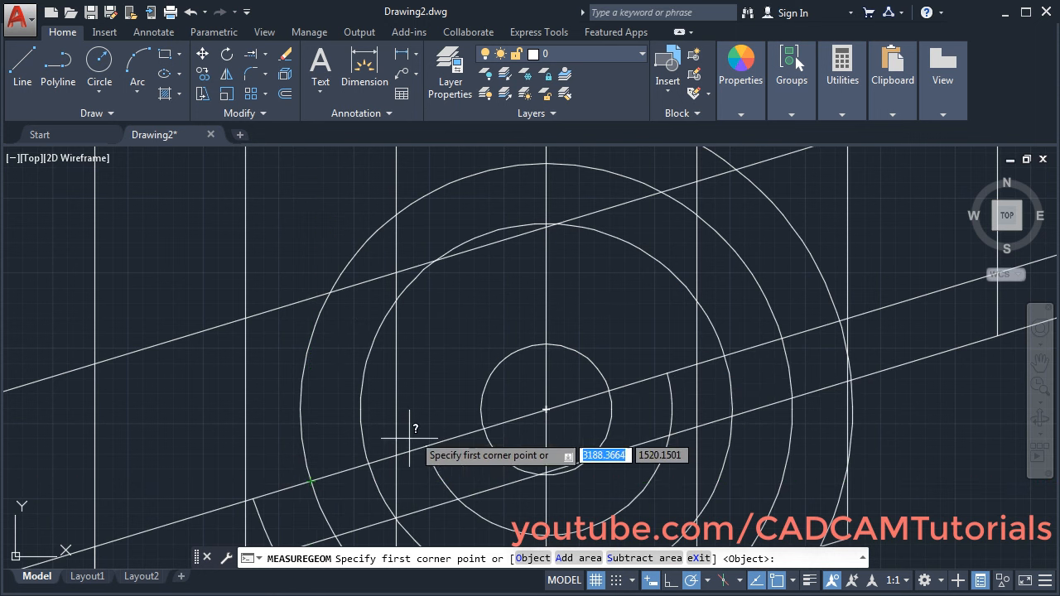
click(329, 292)
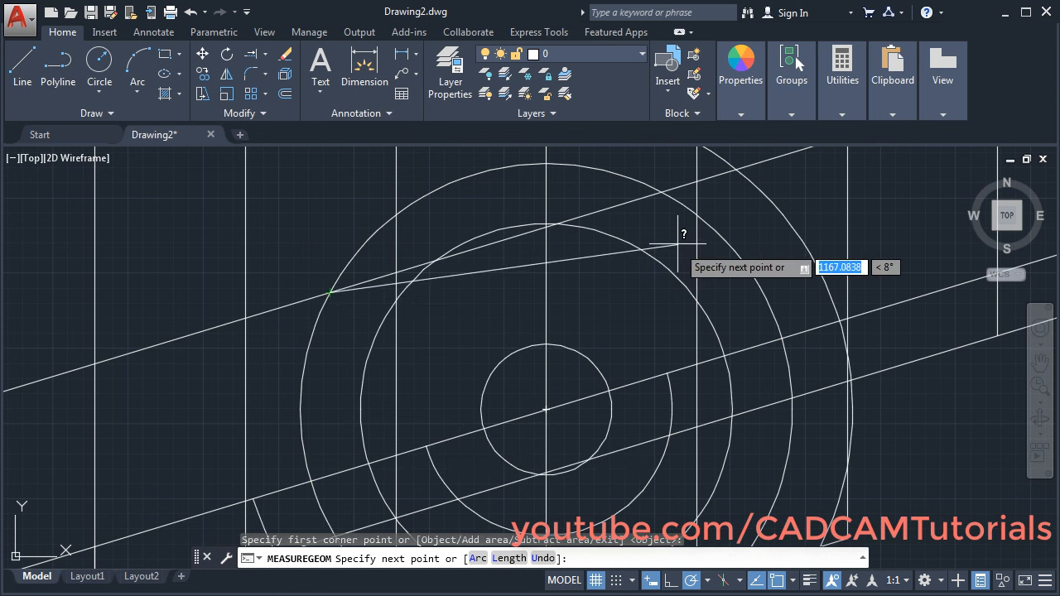
click(662, 191)
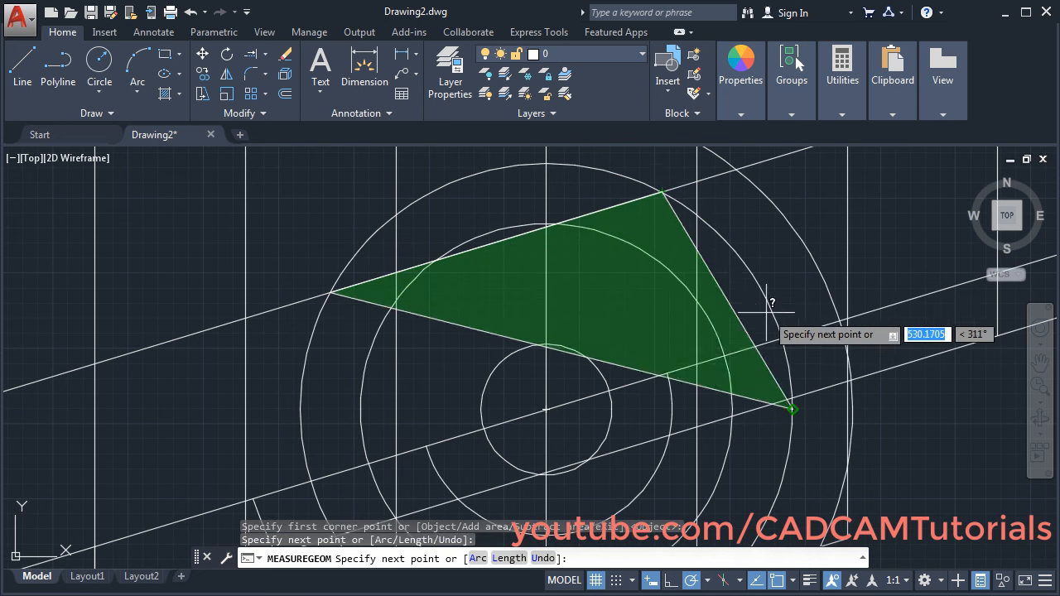
Continue the area boundary with a center-defined arc clockwise along the largest full circle to its right intersection with the diagonal through the center
click(477, 560)
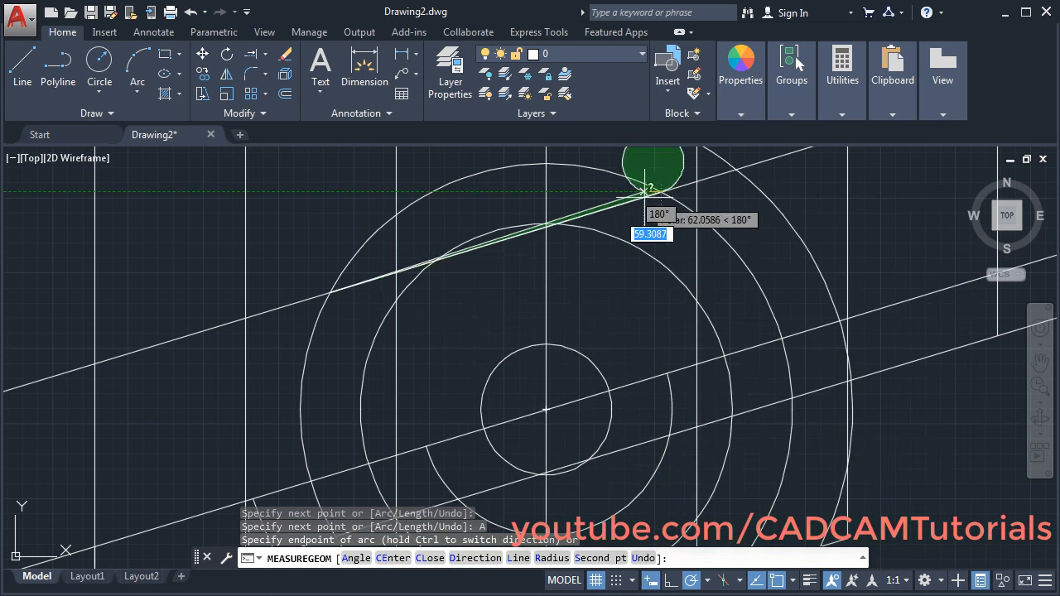
click(391, 561)
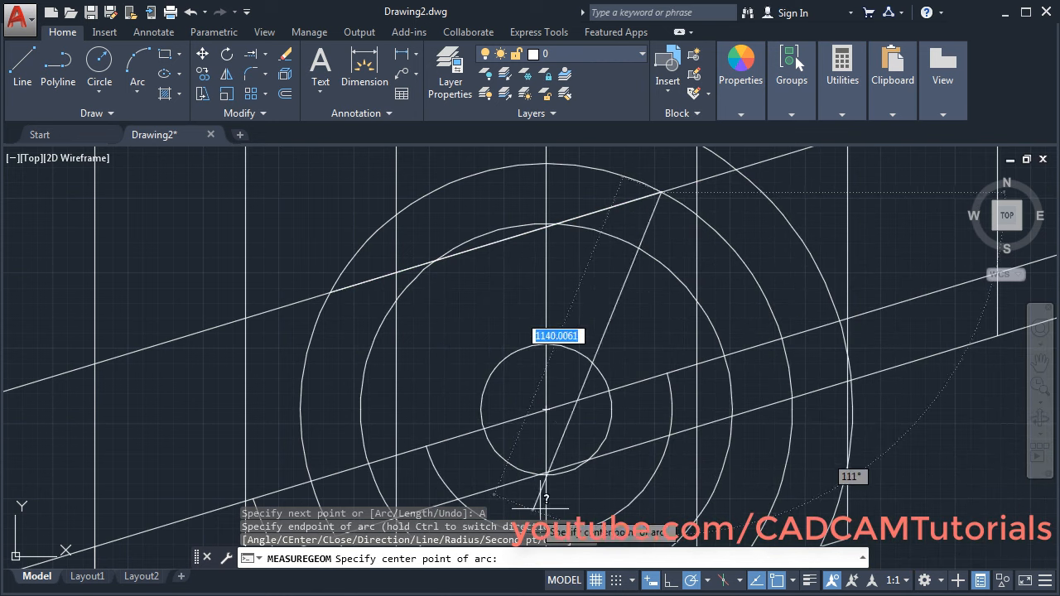
click(547, 409)
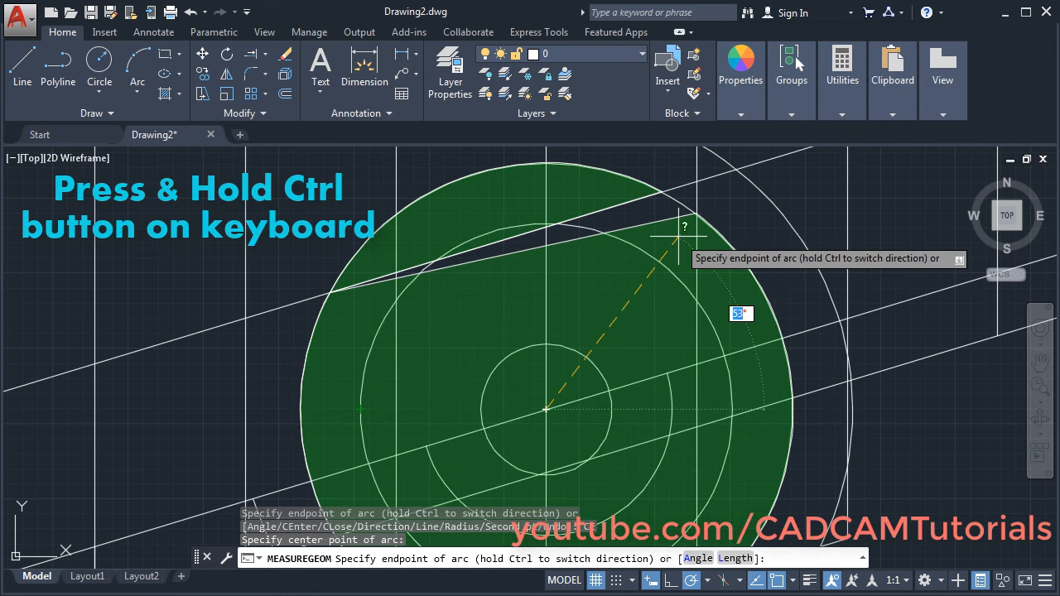
key(ctrl)
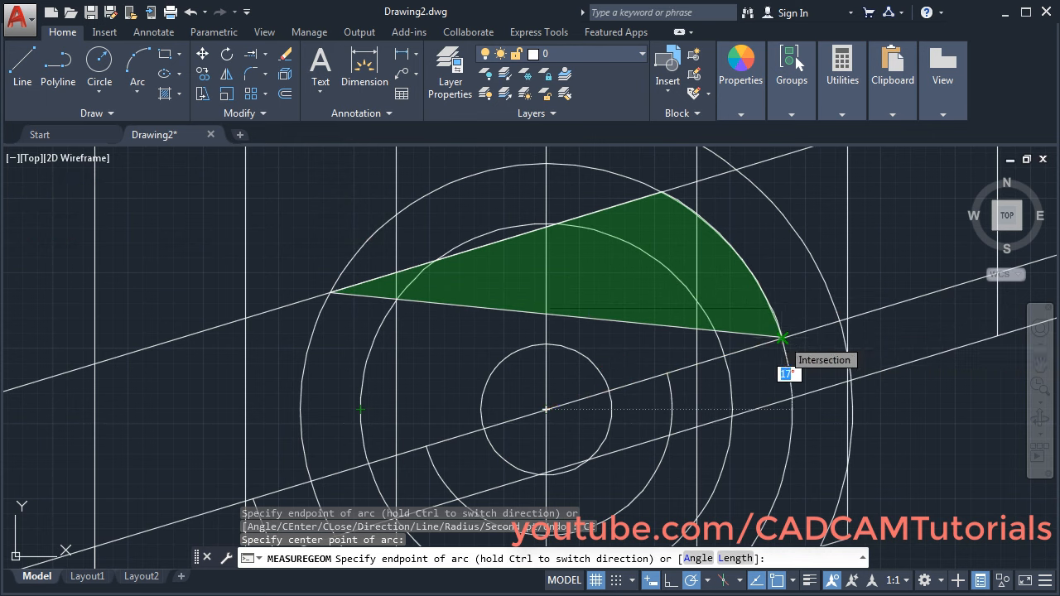
click(782, 338)
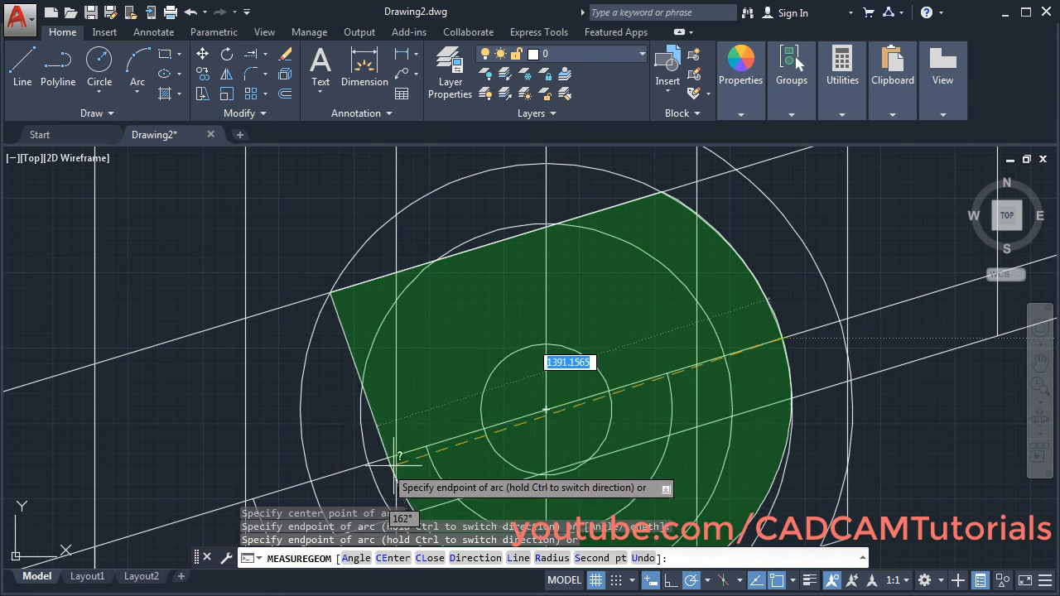
Continue the area boundary with a straight edge along the diagonal through the center to its left intersection with the largest full circle
click(513, 558)
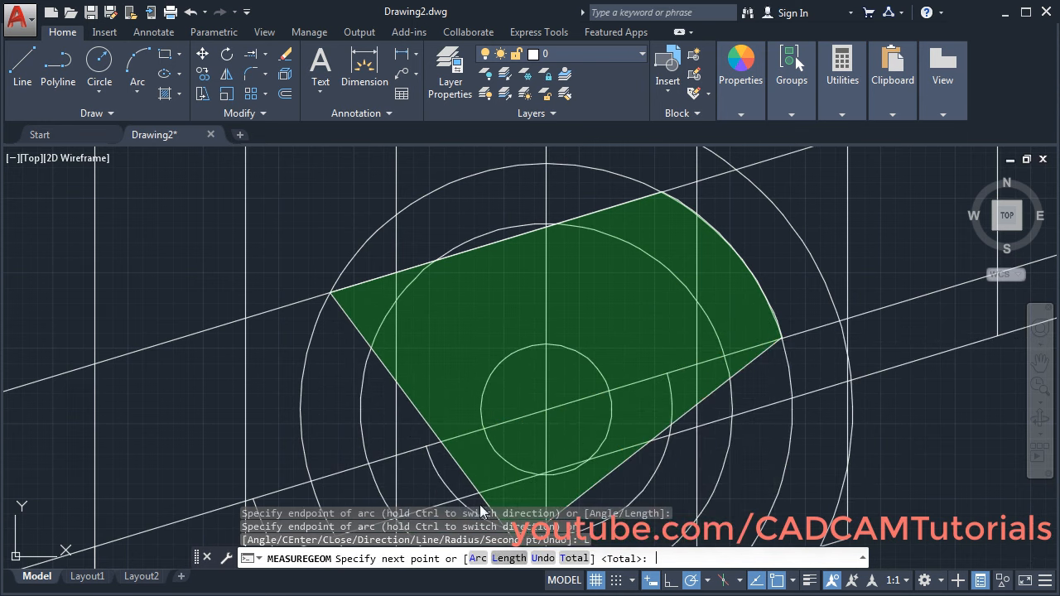
click(311, 480)
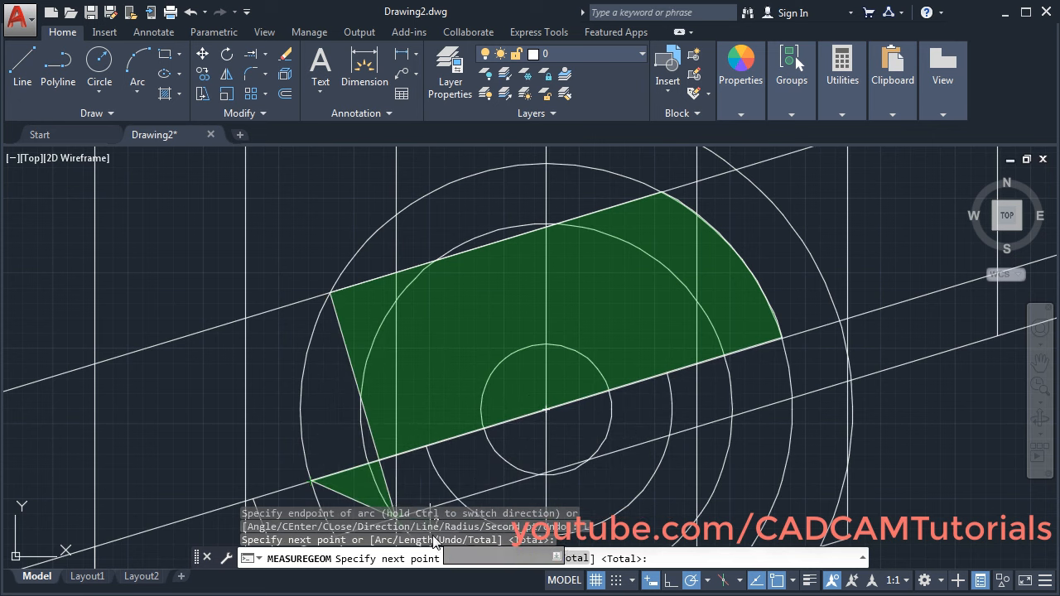
Close the area boundary with a center-defined arc clockwise along the largest full circle to the starting corner, and finish and exit the measurement
click(479, 558)
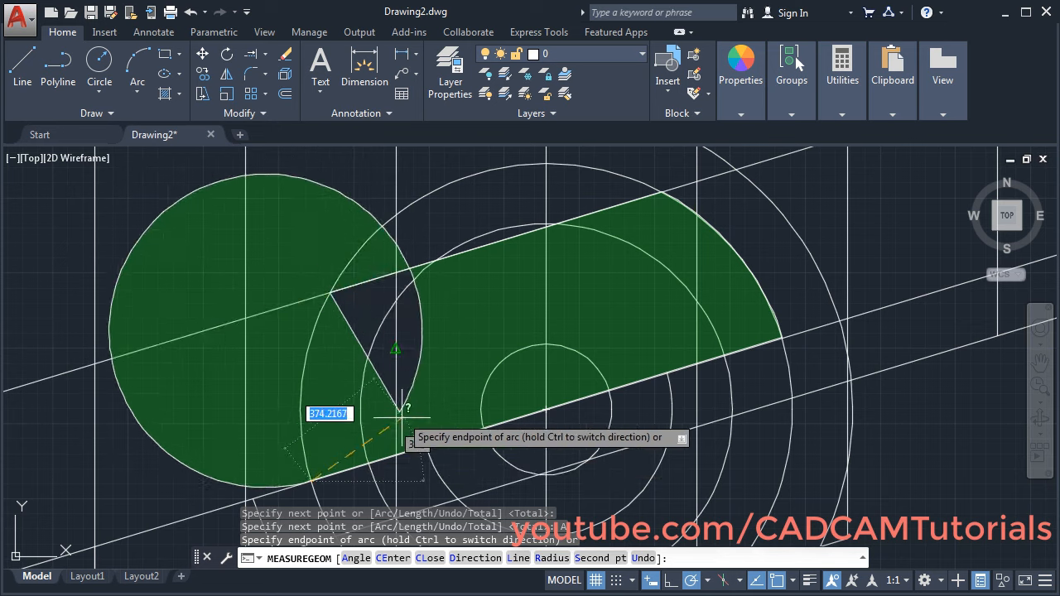
click(394, 558)
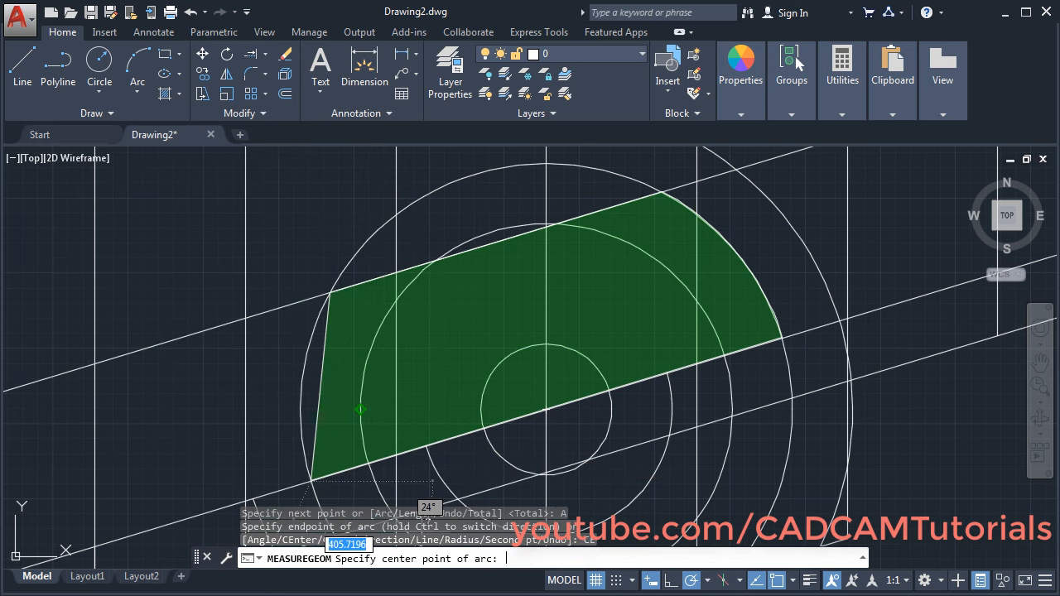
click(546, 409)
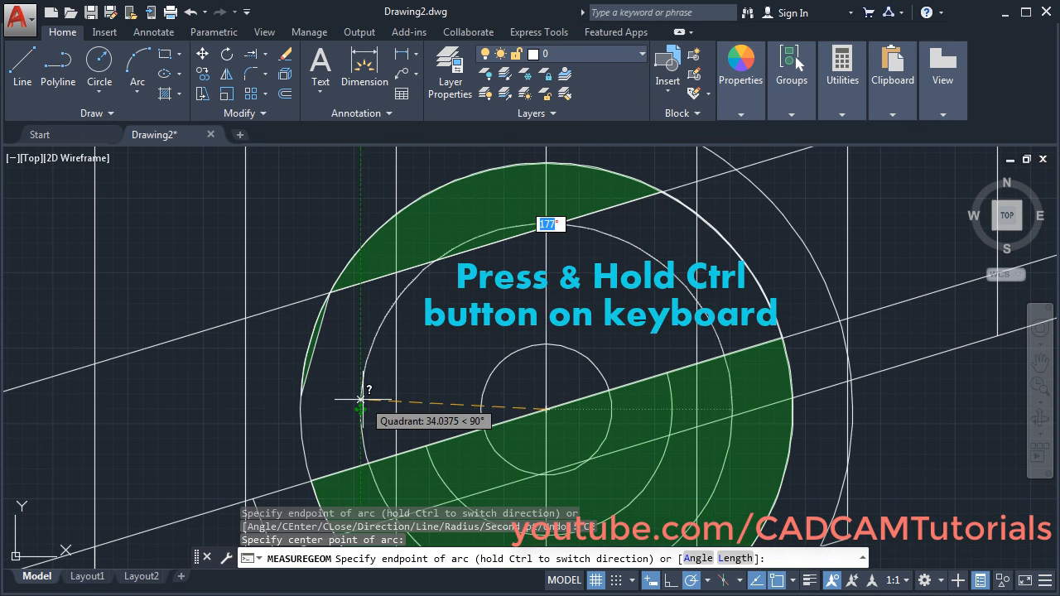
key(ctrl)
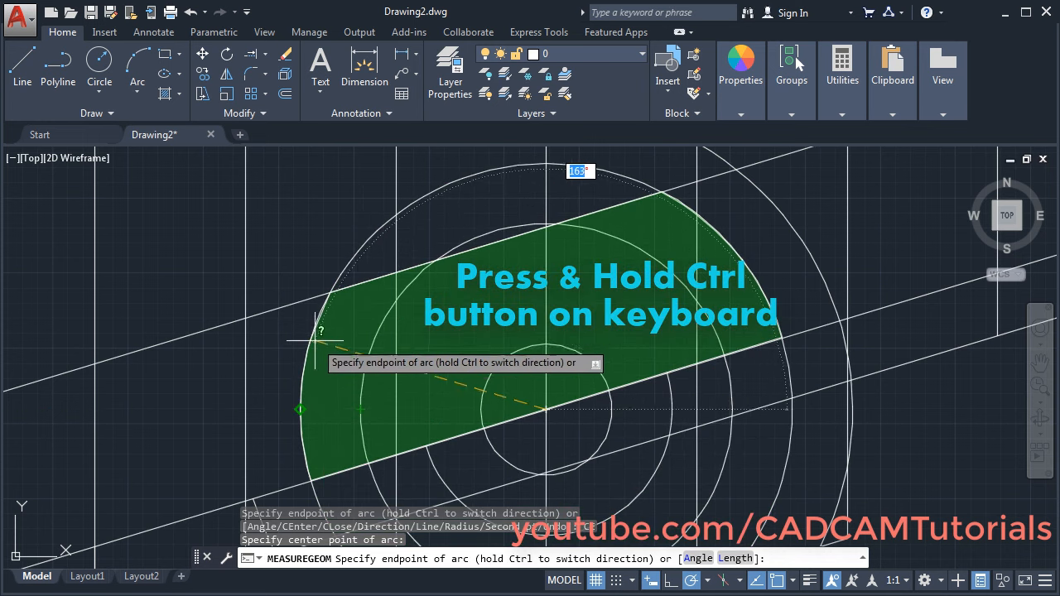
click(331, 292)
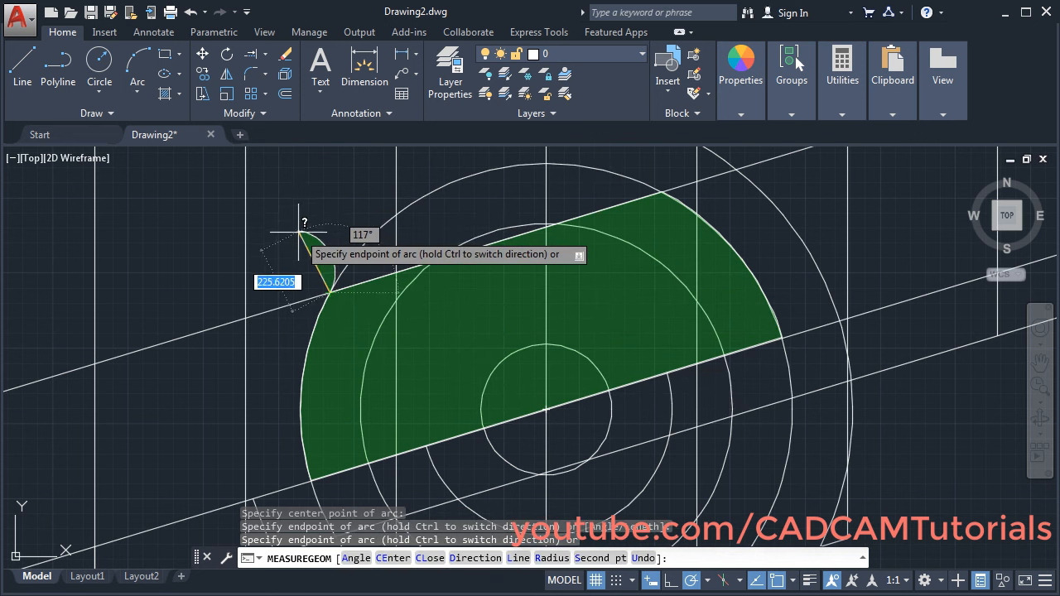
key(Return)
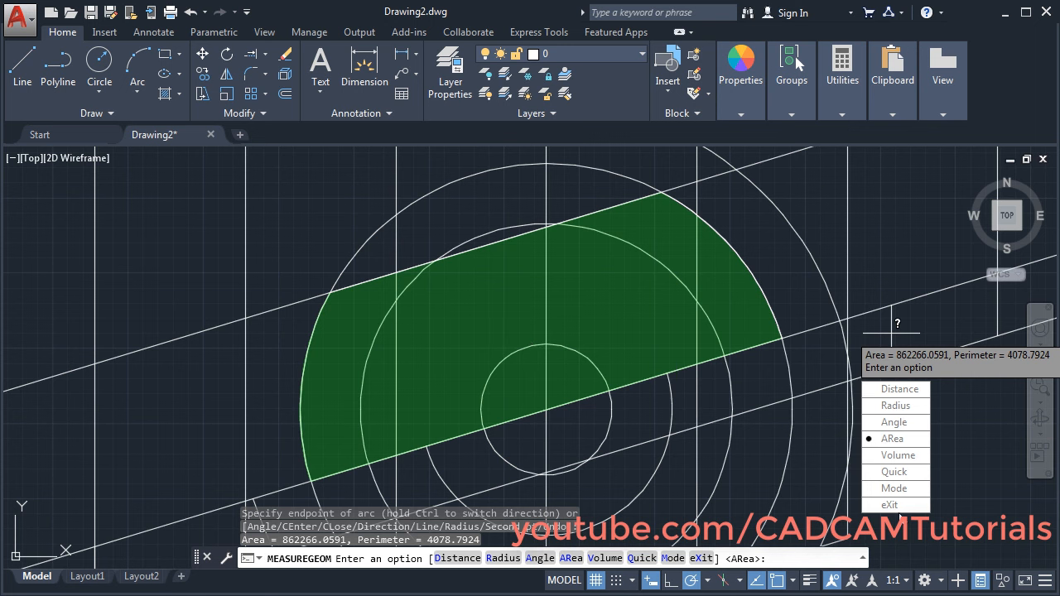
click(897, 507)
scroll(478, 278, down, 2)
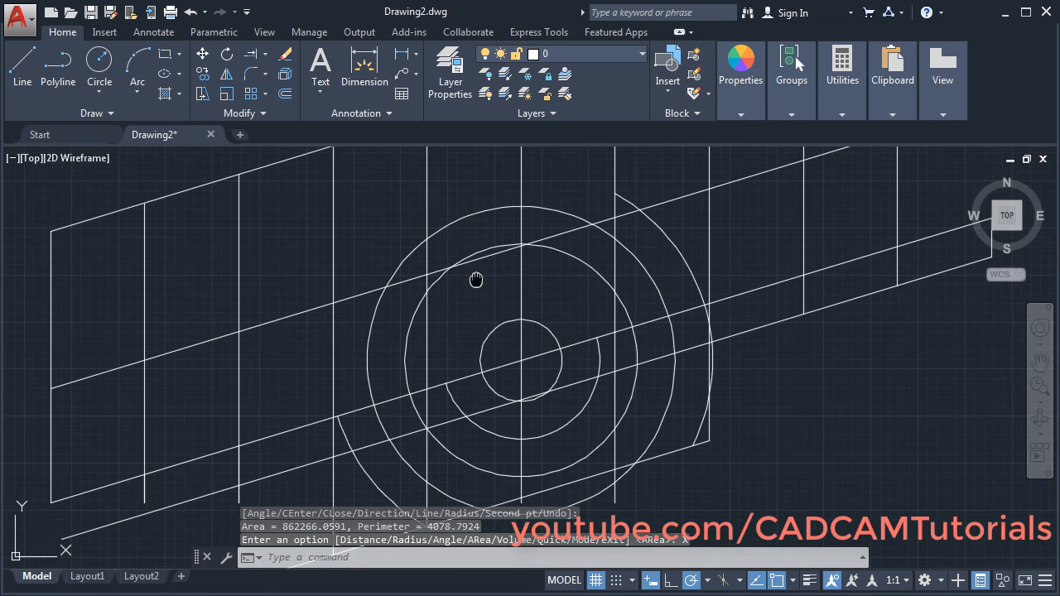
scroll(478, 277, down, 3)
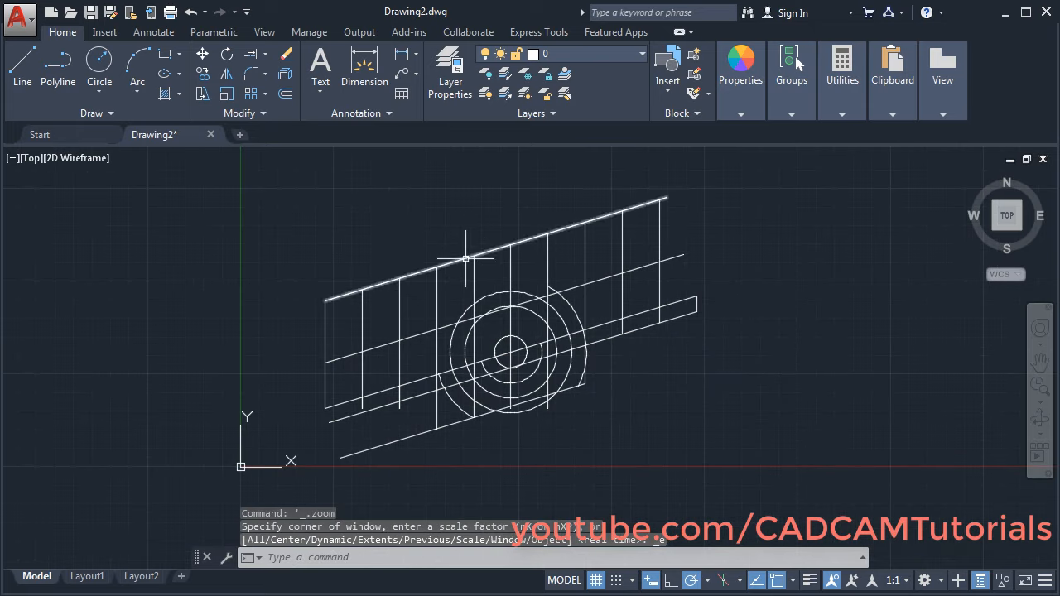
scroll(487, 299, up, 2)
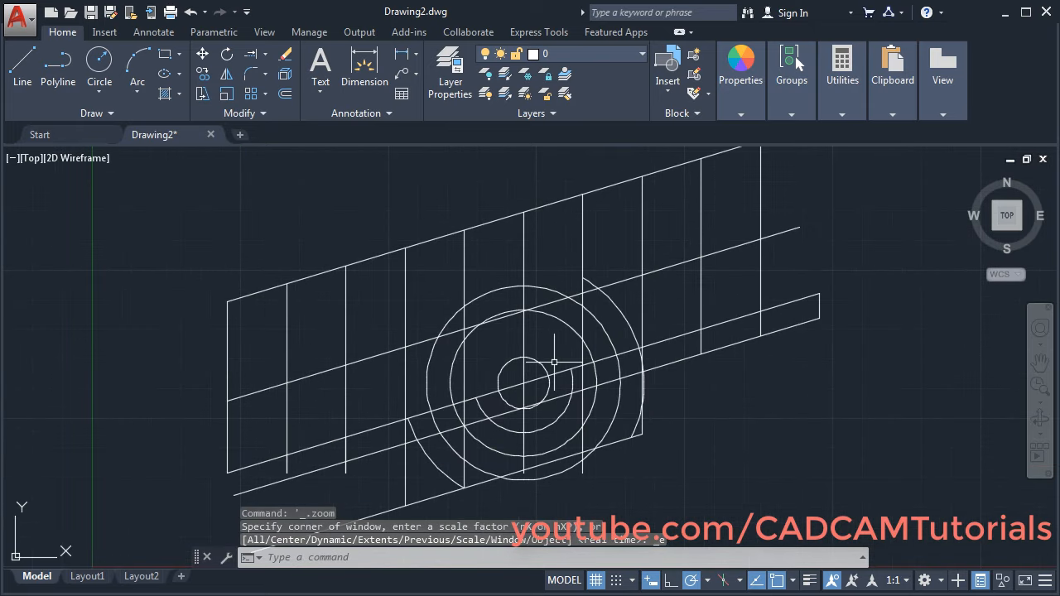